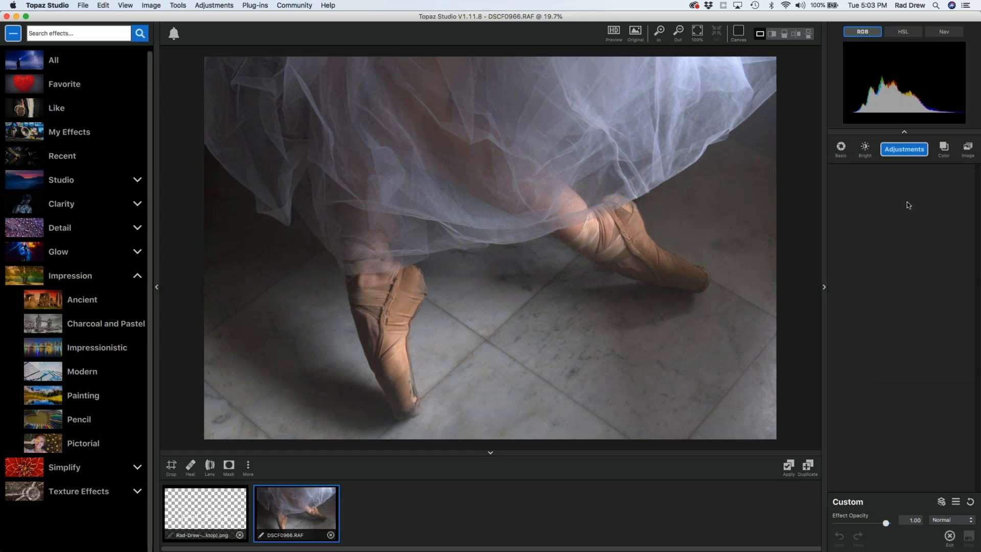
click(904, 149)
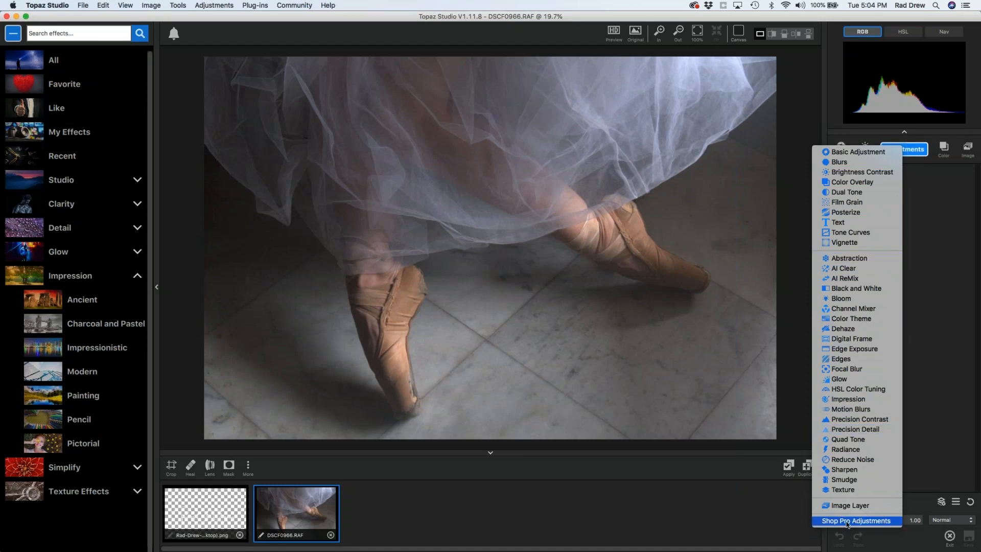
key(Escape)
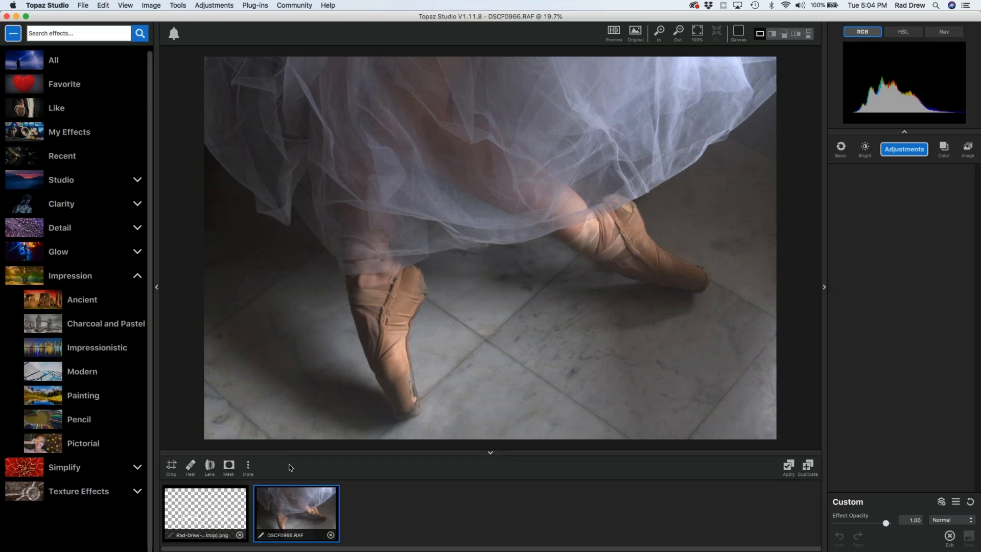
click(248, 466)
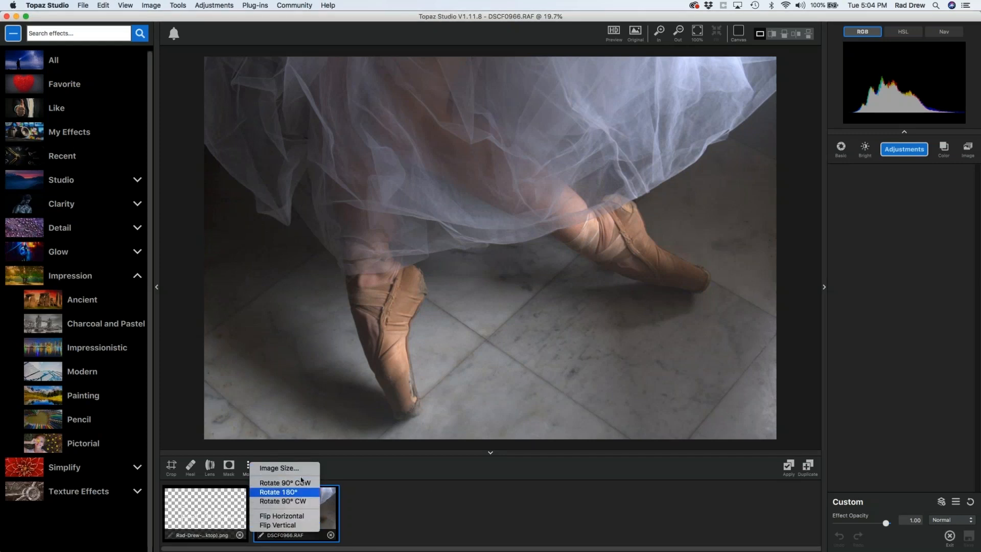
click(321, 469)
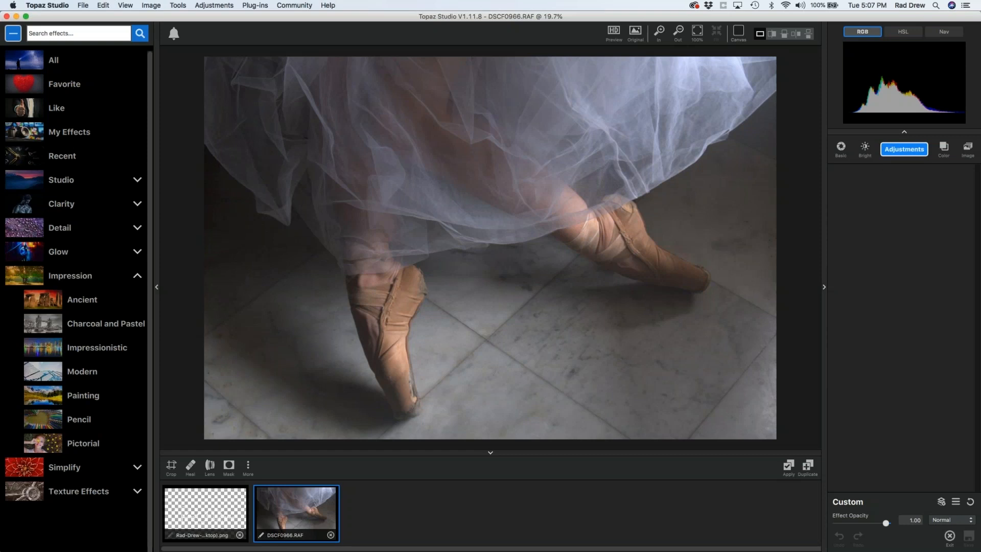
Step: Show the photo in a split before/after view and move the divider toward the middle of the image
click(901, 152)
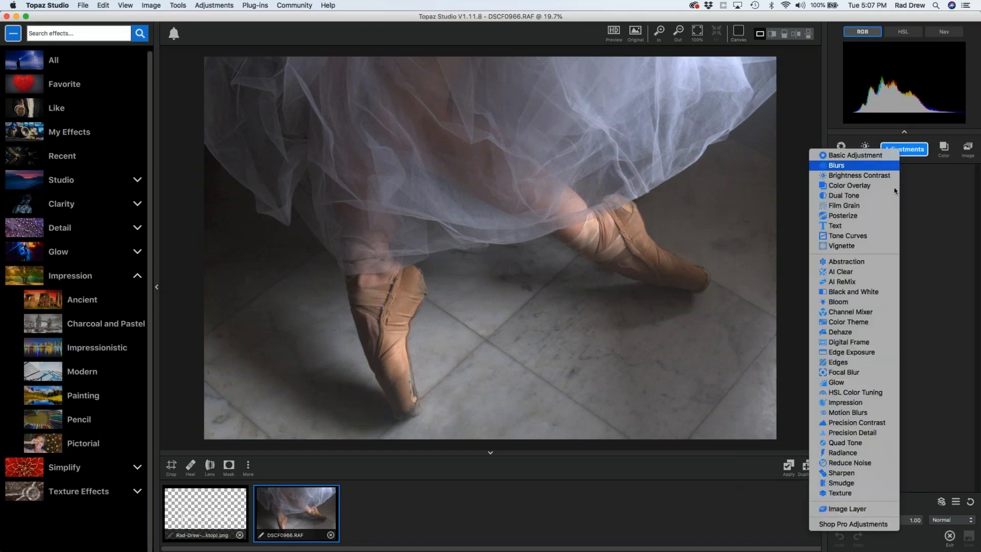
click(850, 272)
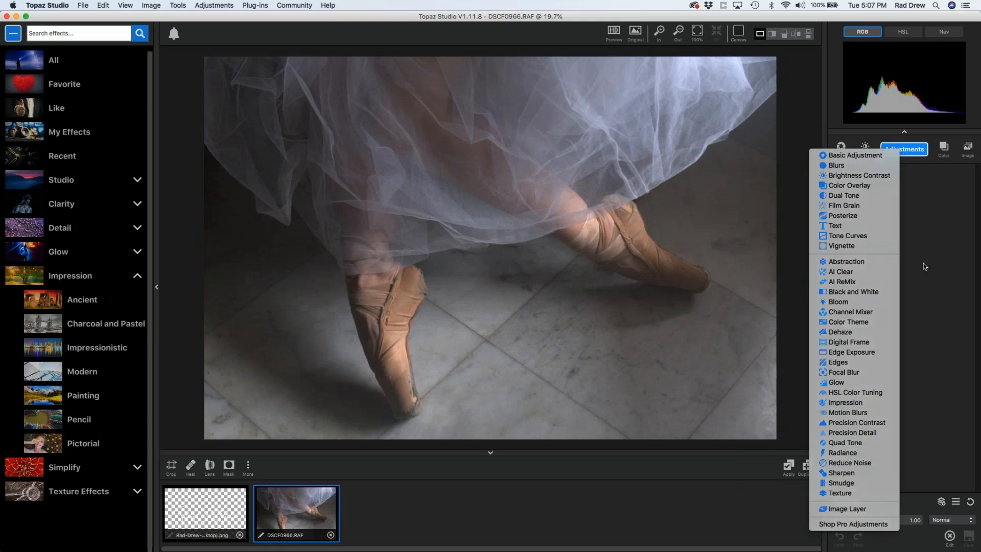
click(770, 37)
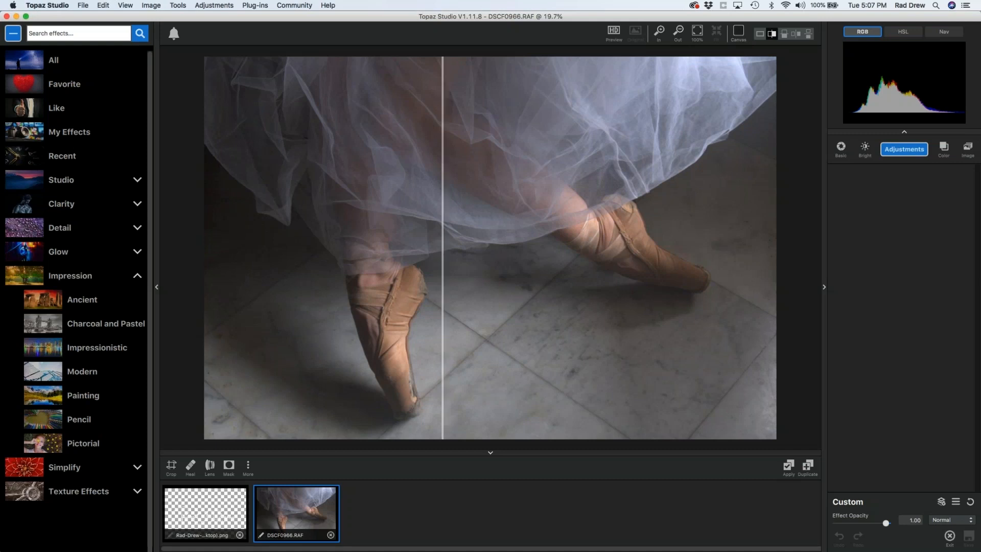
drag(442, 180, 481, 181)
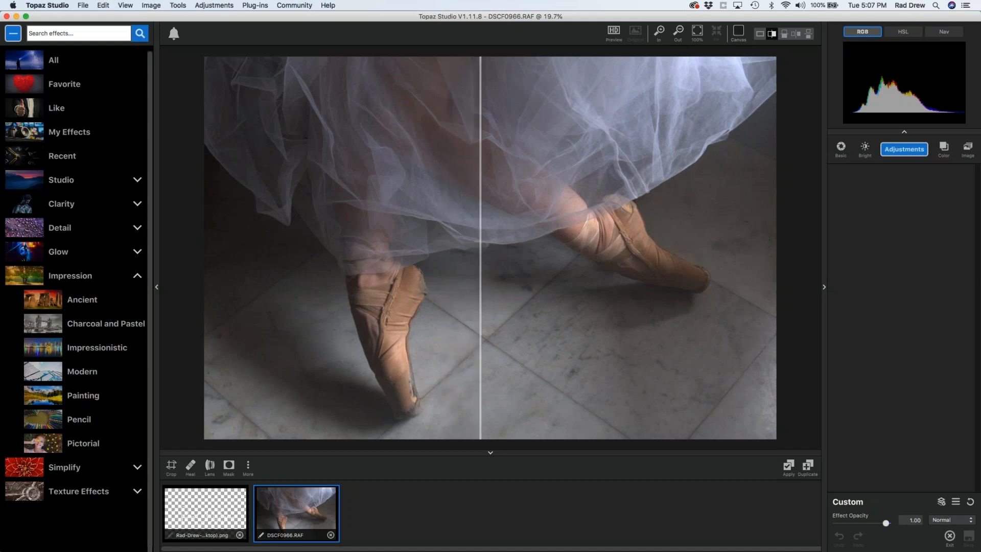
Step: Add an AI Clear adjustment, try Recover Details at 0.31, and lower it again before collapsing the adjustment
click(892, 153)
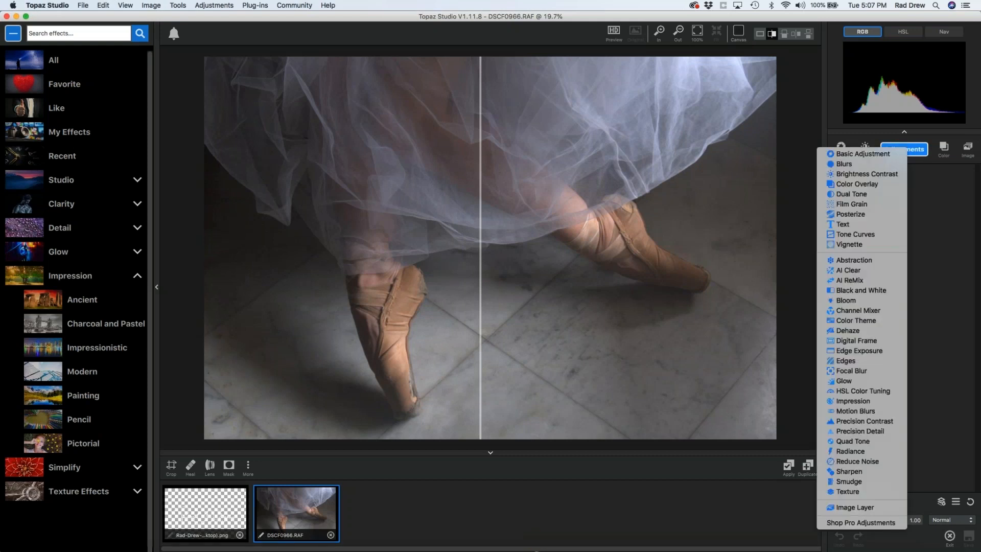
click(852, 272)
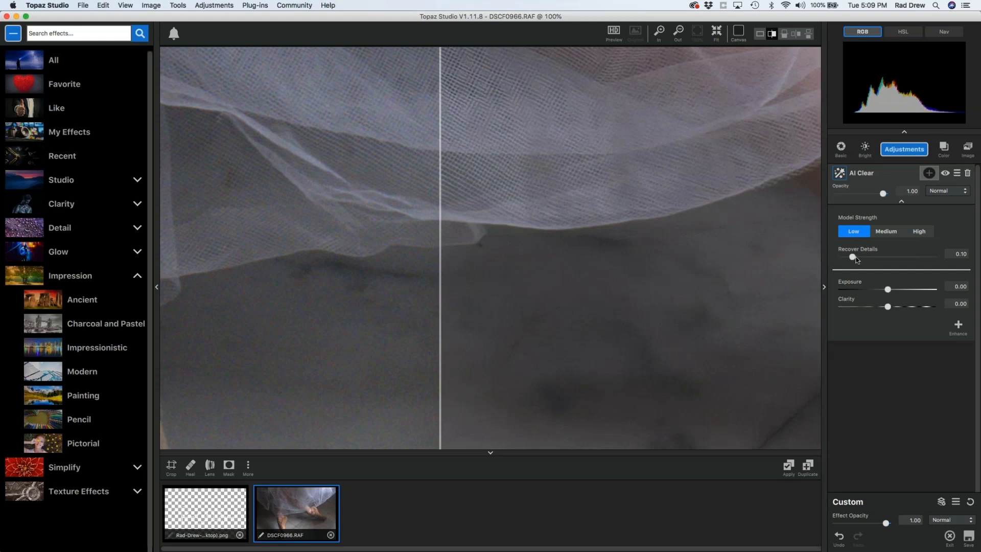
drag(849, 257, 875, 260)
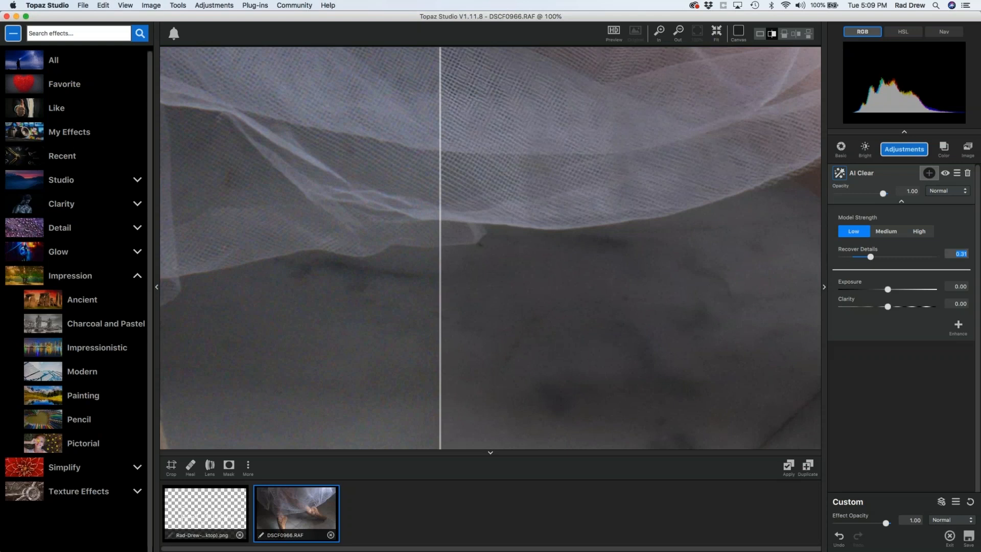
drag(871, 257, 852, 258)
click(900, 203)
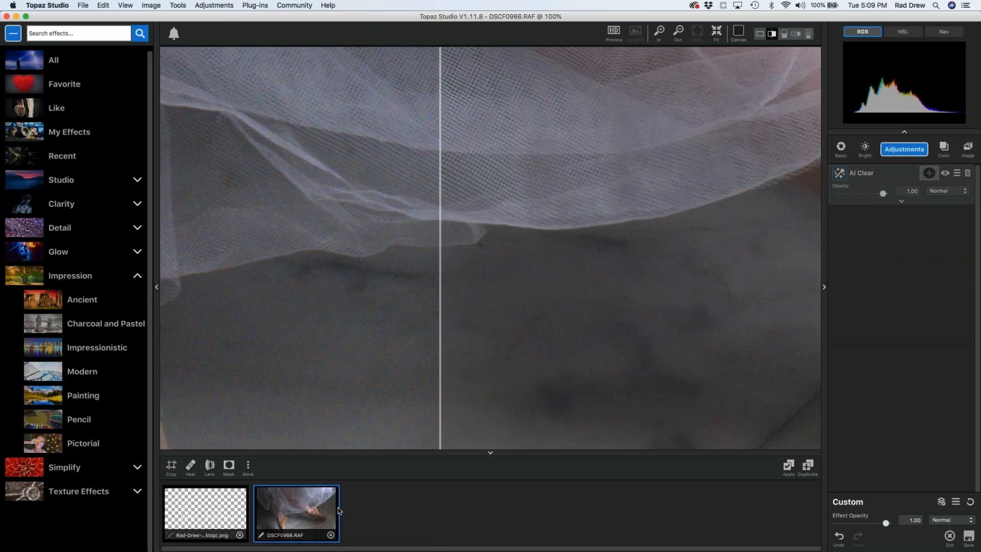
Step: Apply the AI Clear adjustment to a new working copy of the photo and return to the single-image view
click(789, 467)
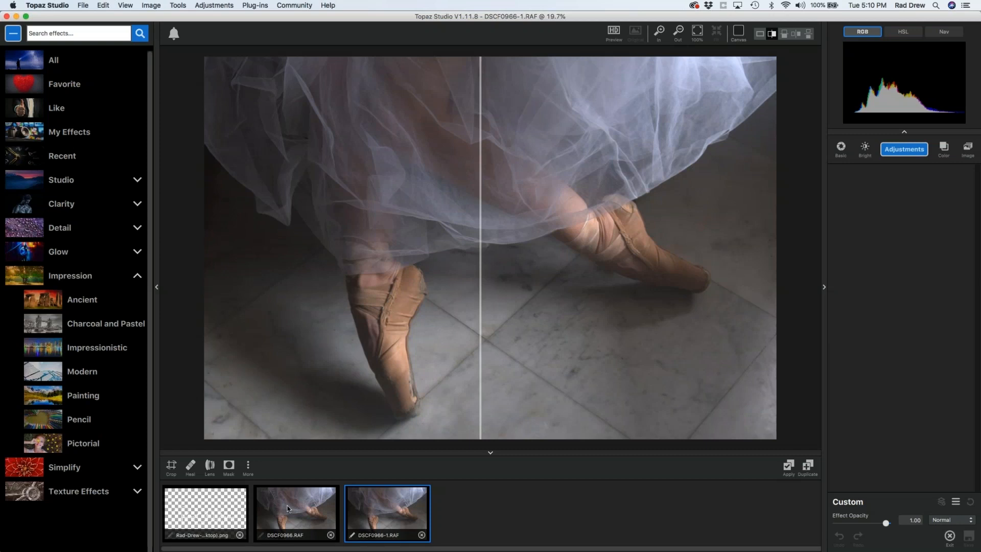
scroll(544, 317, up, 2)
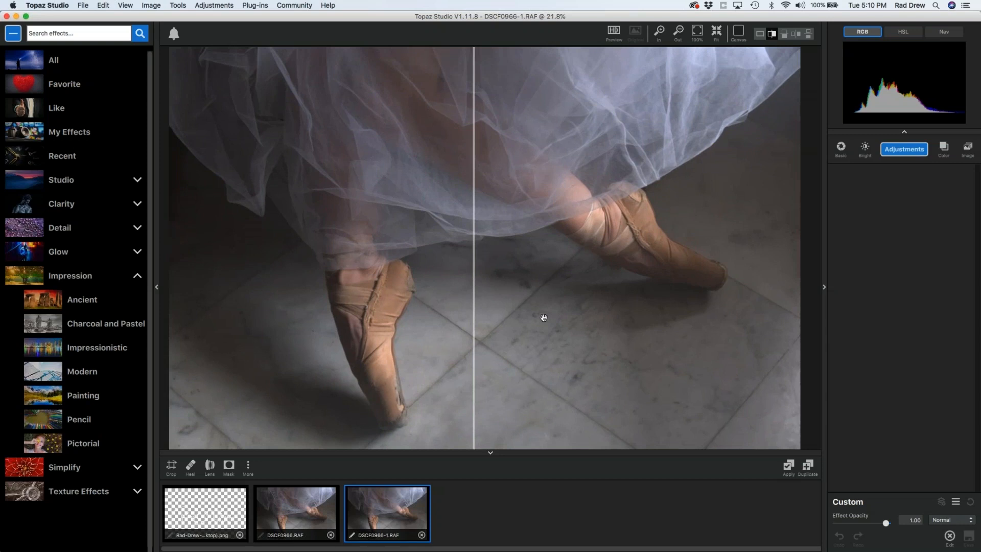
scroll(543, 317, down, 3)
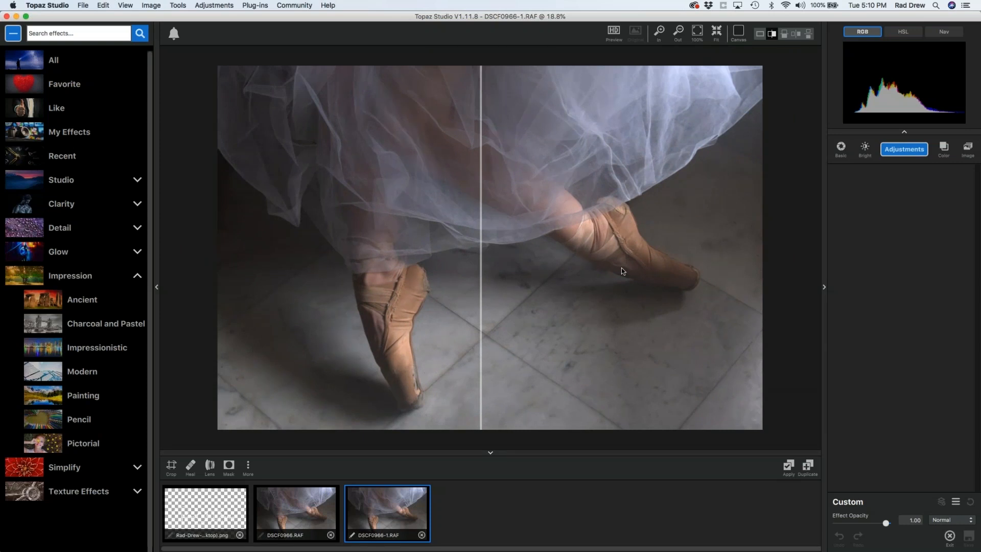
scroll(621, 268, up, 1)
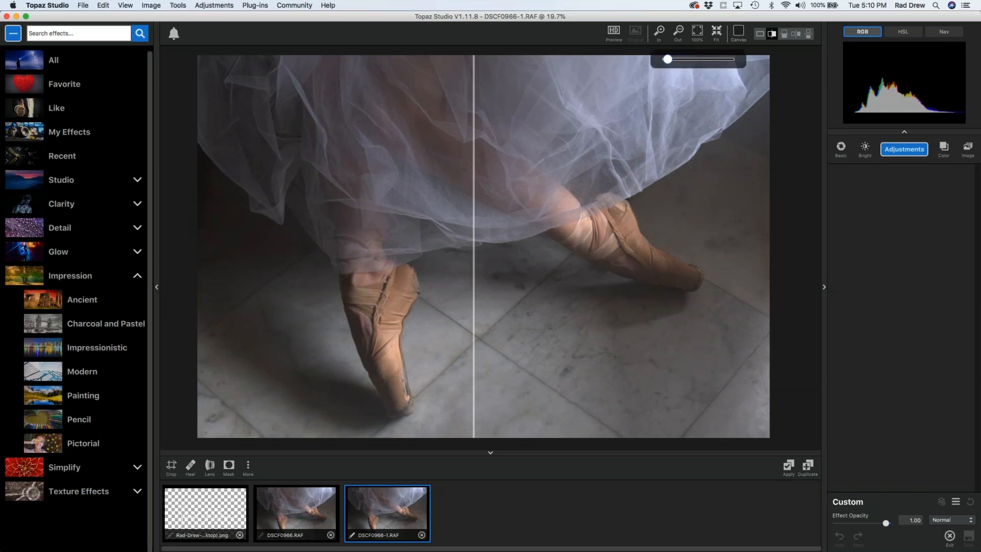
click(759, 34)
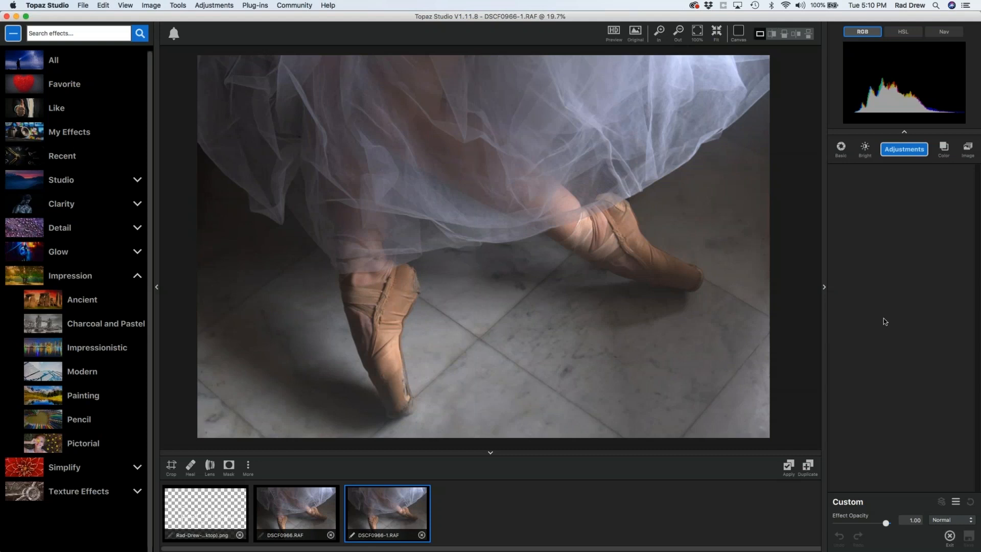
Step: Add a Basic Adjustment and set its Black Level to -0.45 and White Level to 0.55
click(911, 153)
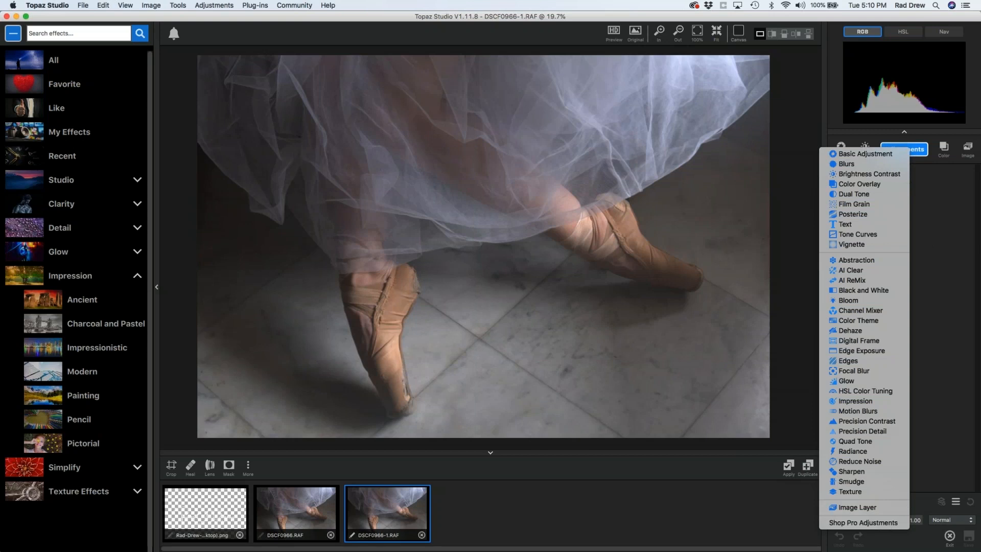
click(920, 175)
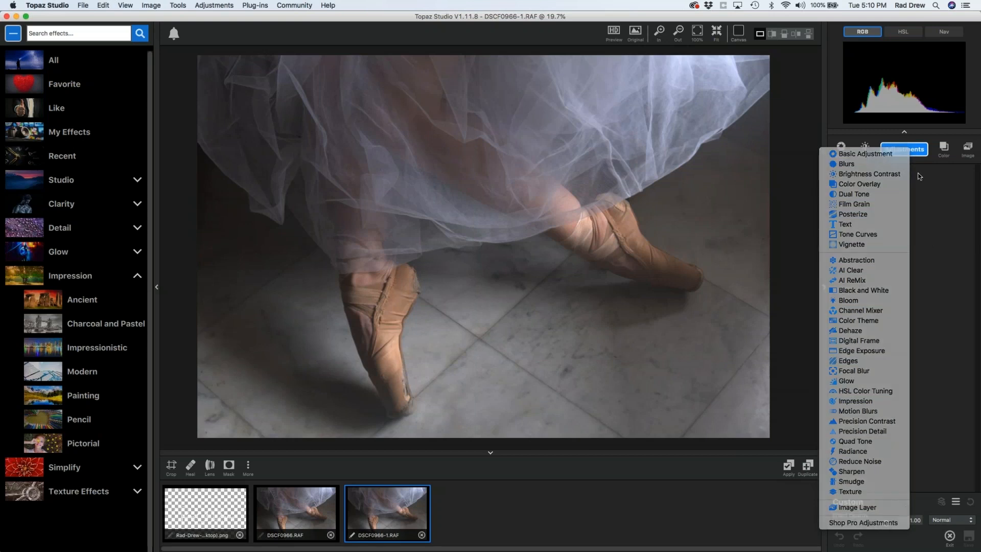
click(914, 147)
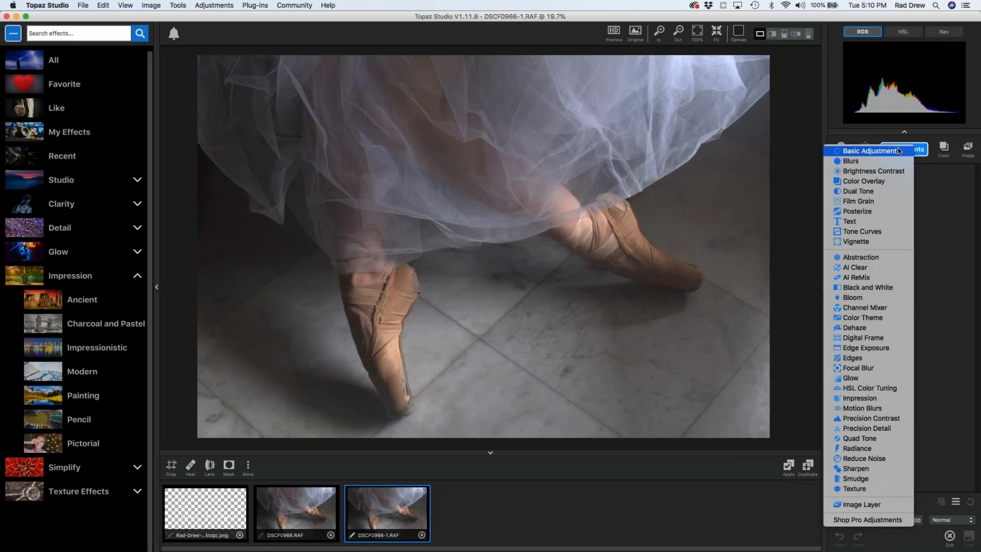
click(880, 152)
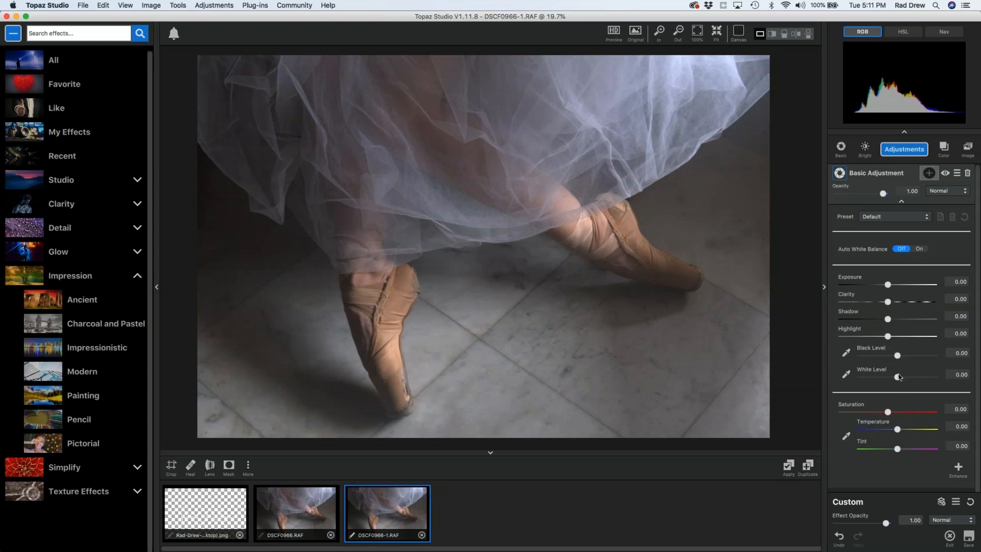
drag(898, 377, 915, 378)
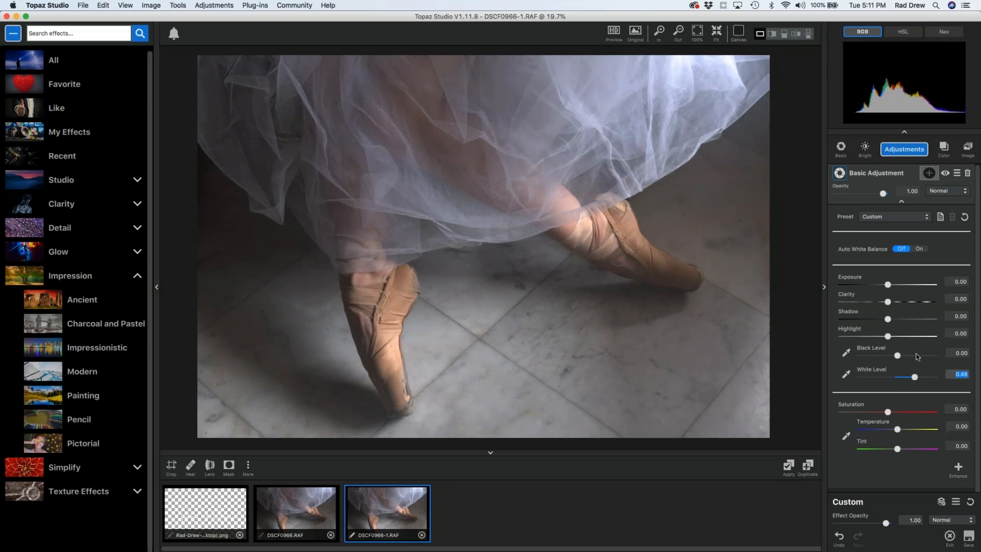
drag(898, 355, 881, 357)
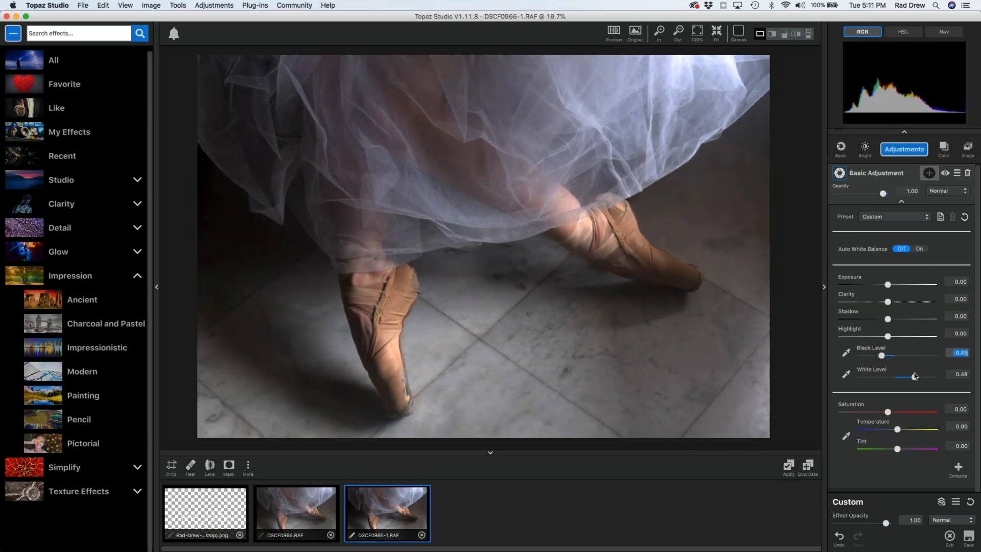
drag(915, 377, 936, 378)
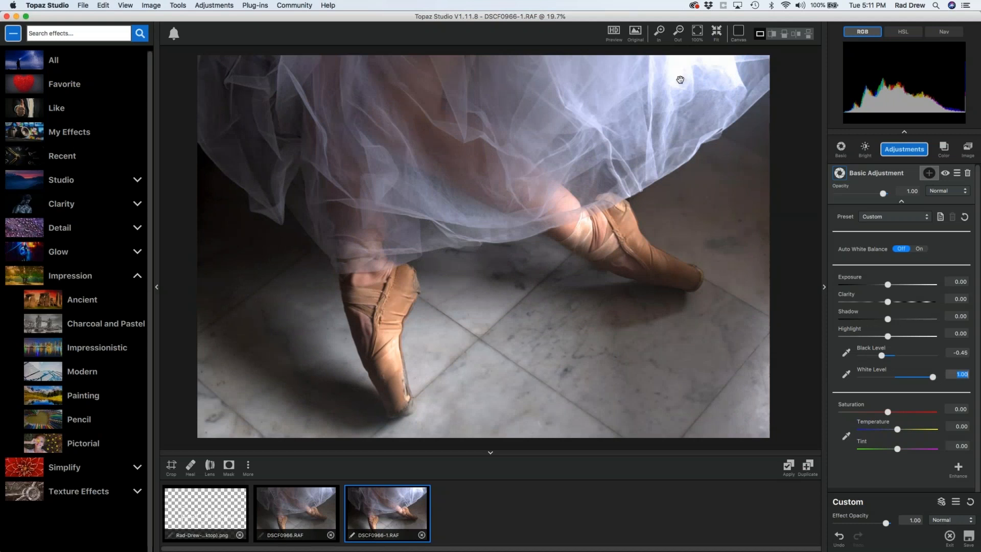
drag(932, 377, 918, 386)
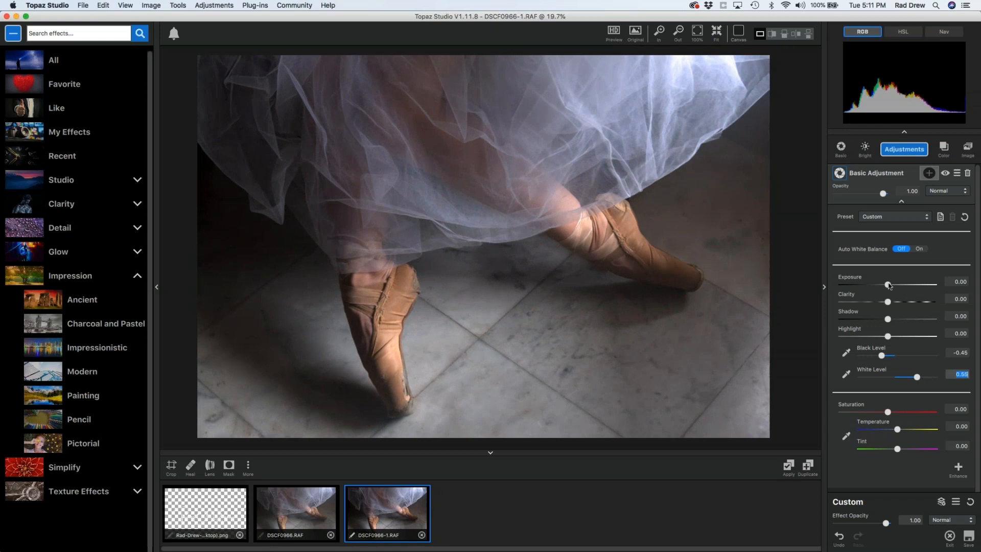
Step: Refine the Basic Adjustment to Exposure 0.22, White Level 0.48 and Black Level -0.56
drag(888, 285, 898, 288)
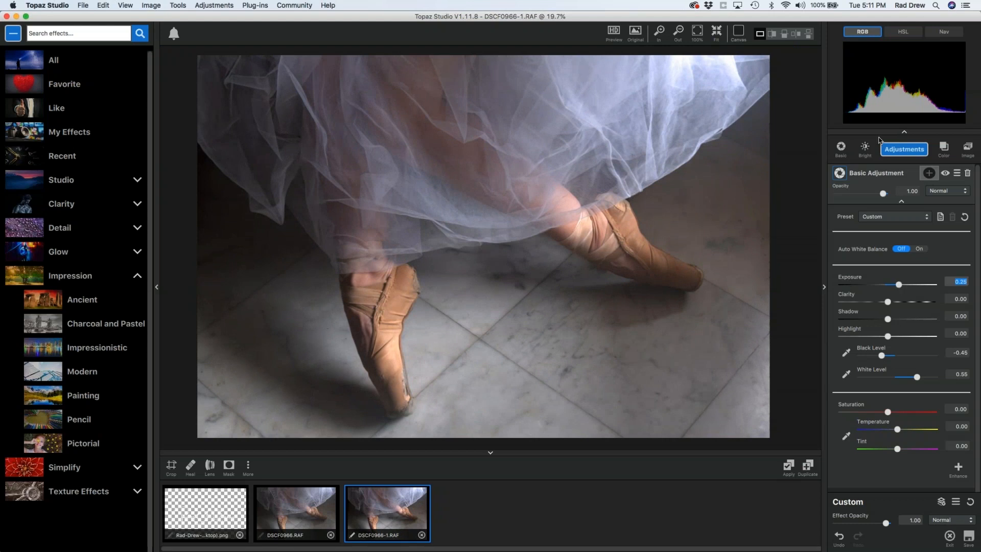
drag(899, 285, 897, 285)
drag(917, 378, 915, 377)
click(876, 356)
drag(876, 356, 875, 356)
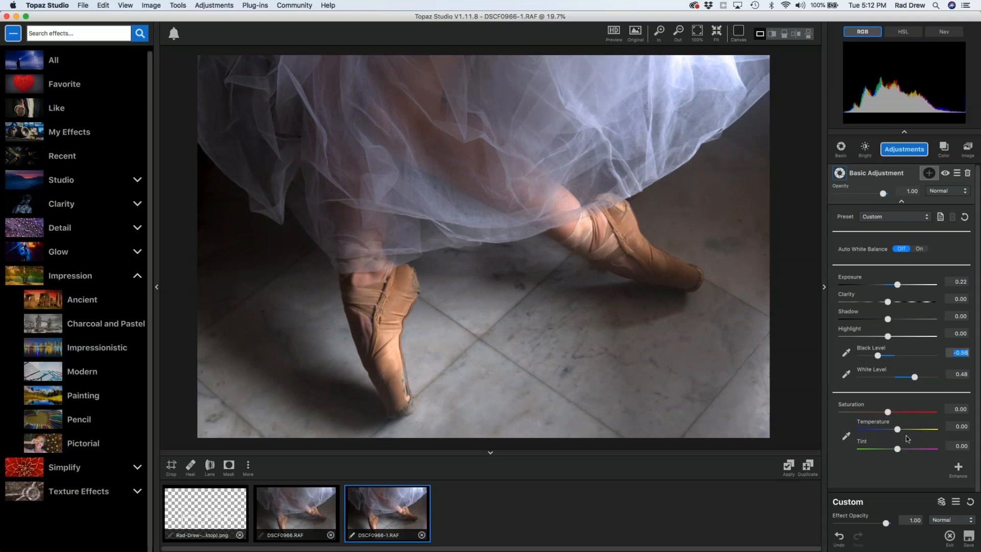
Step: Set the Basic Adjustment's Saturation to 0.14 and collapse its settings
click(888, 412)
drag(888, 412, 894, 414)
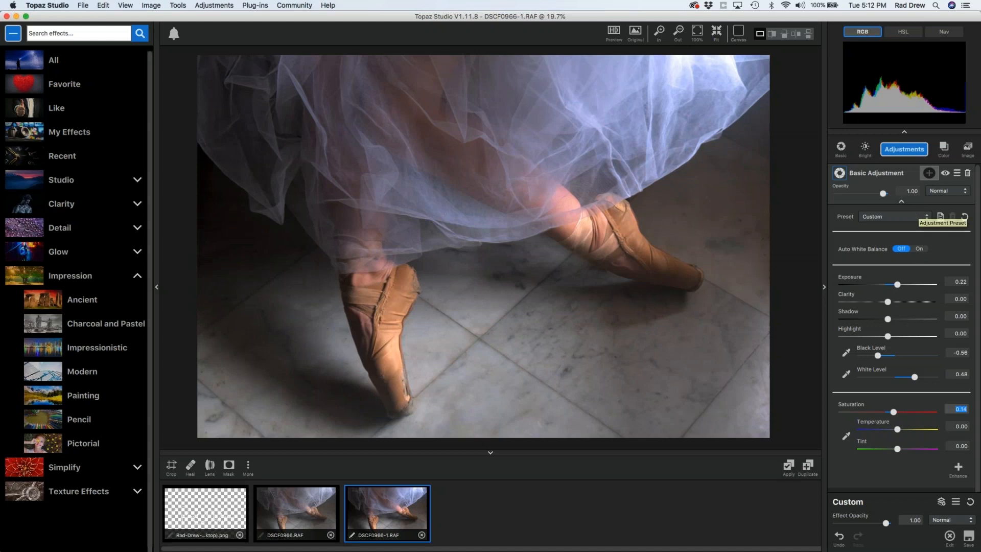
click(902, 202)
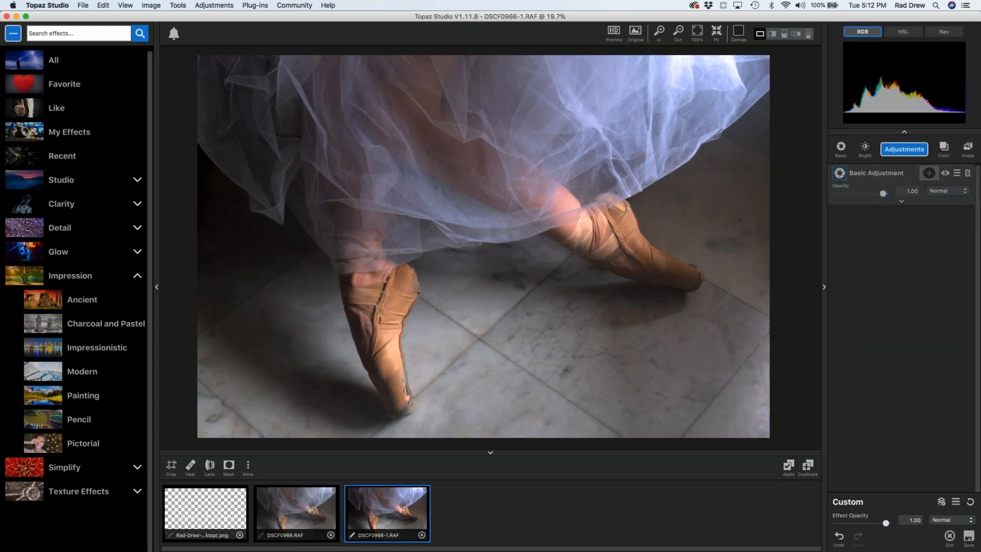
Step: Add a Dehaze adjustment with the Light Dehaze preset and compare the photo with it hidden and shown
click(903, 150)
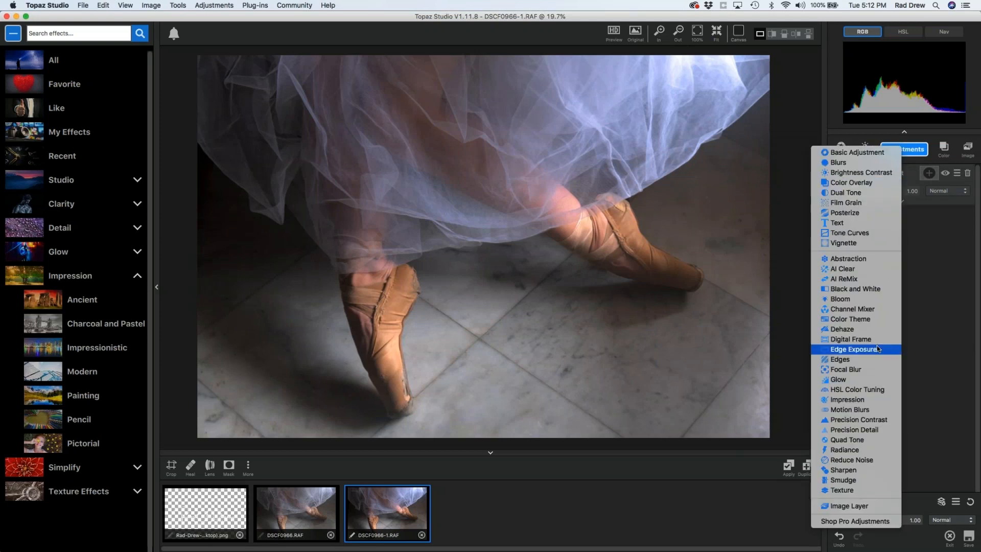
click(850, 331)
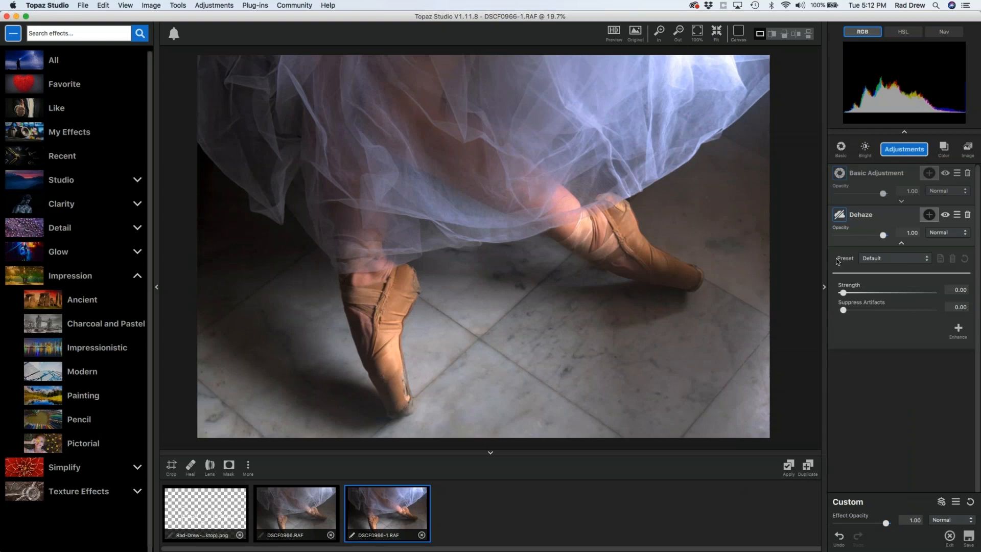
click(928, 261)
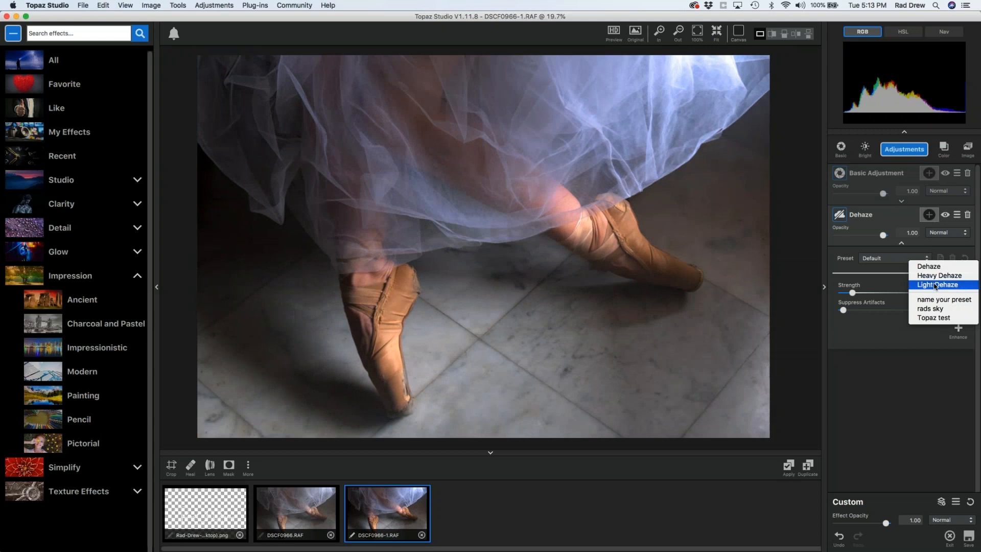
click(935, 285)
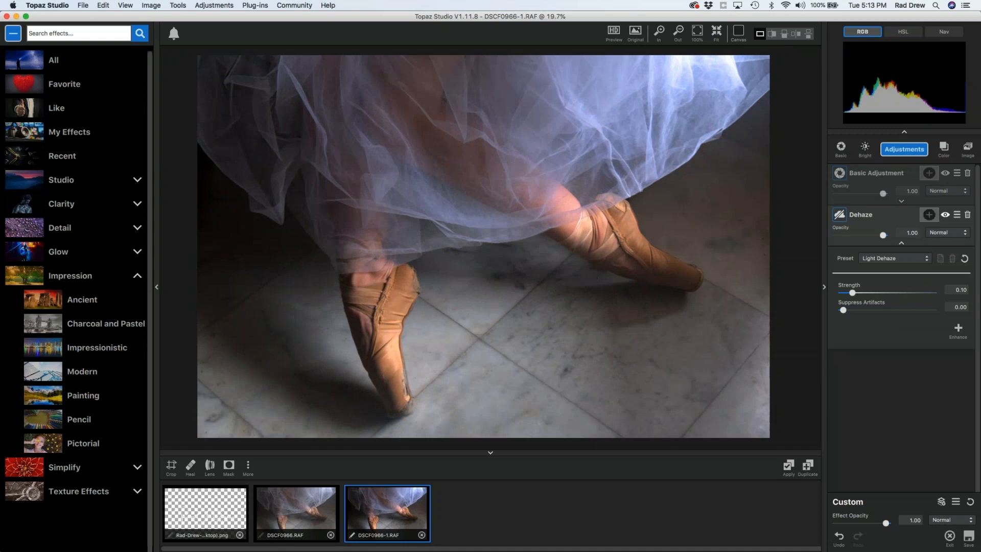
click(946, 215)
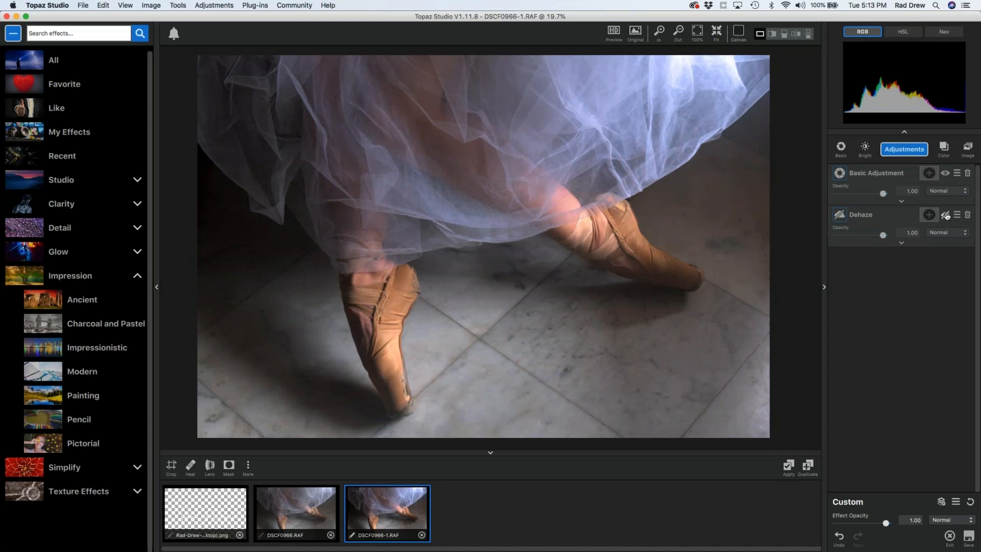
click(946, 215)
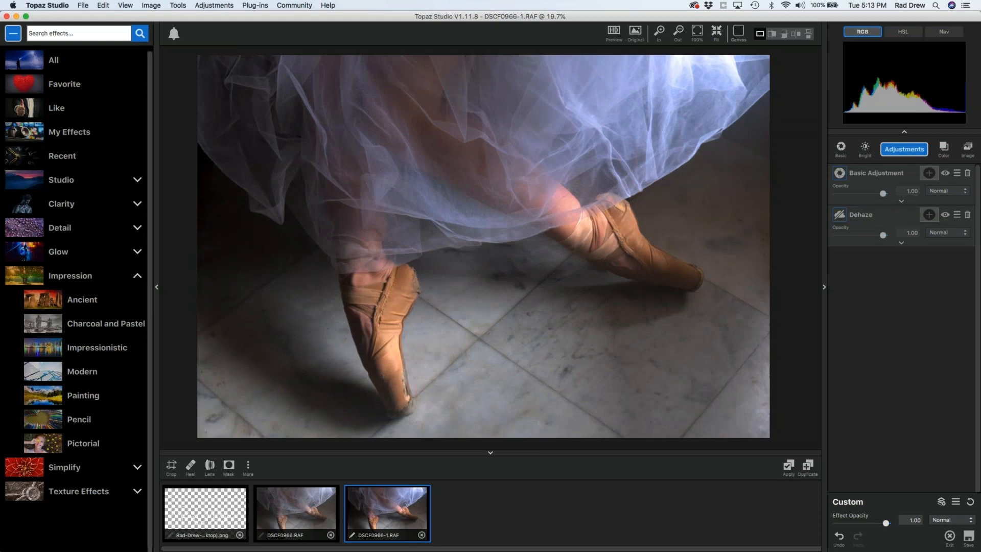
Step: Add a Precision Contrast adjustment with Micro contrast 0.45, Low contrast 0.21 and High contrast -0.20
click(904, 148)
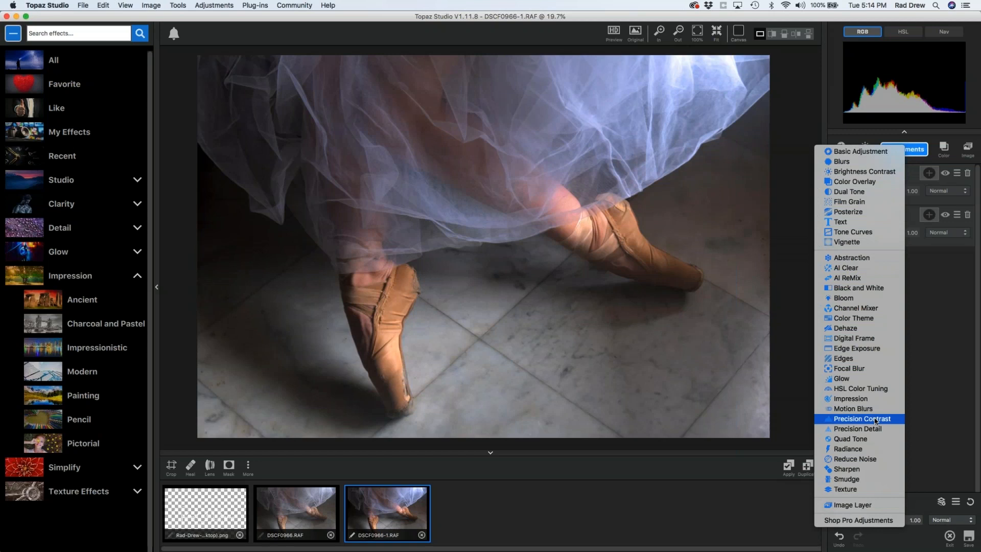
click(875, 420)
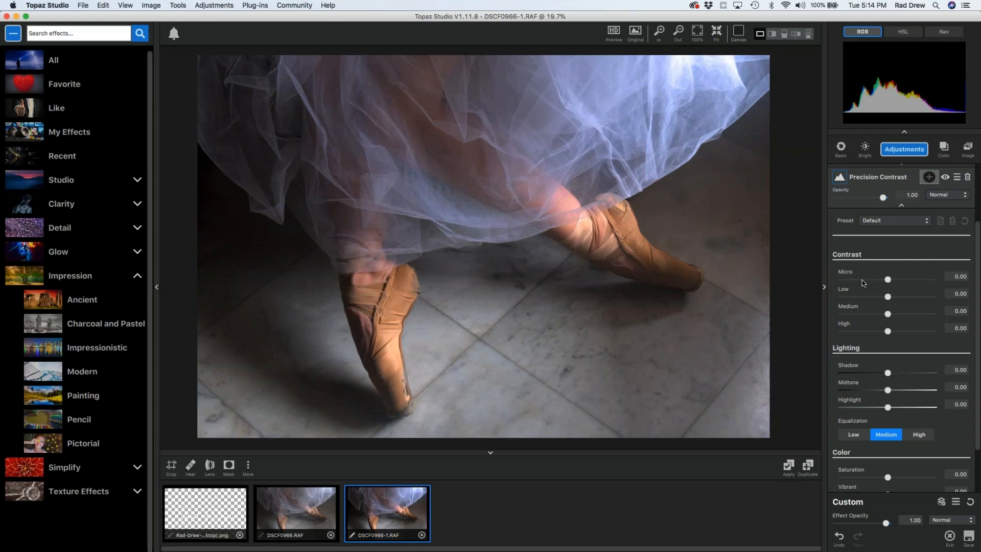
drag(888, 281, 937, 287)
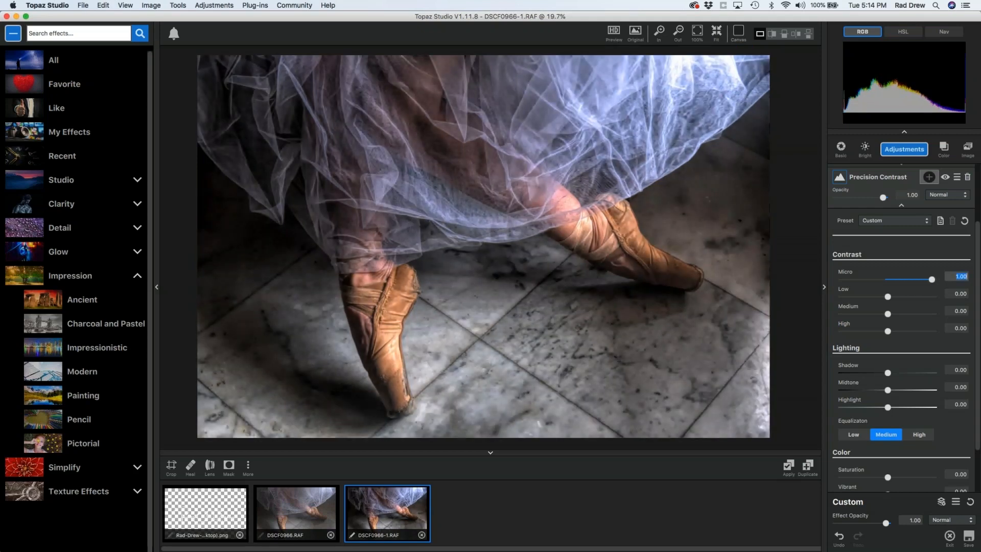
drag(931, 280, 906, 283)
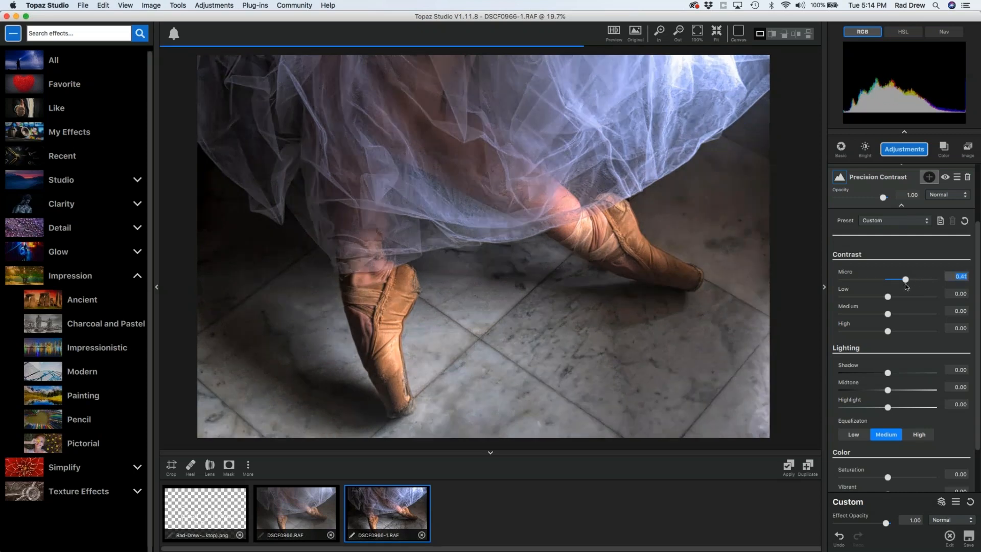
drag(905, 283, 846, 281)
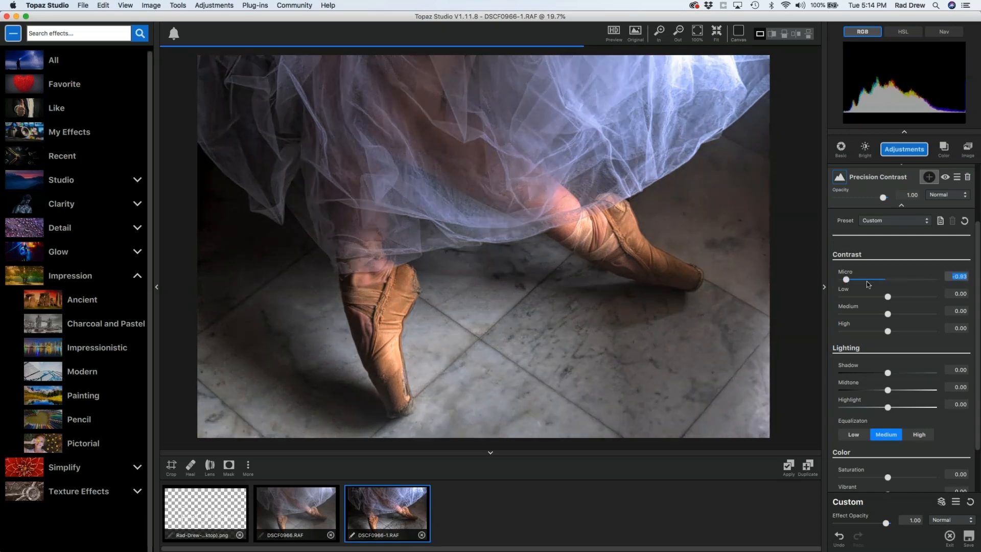
double_click(846, 279)
drag(887, 280, 908, 280)
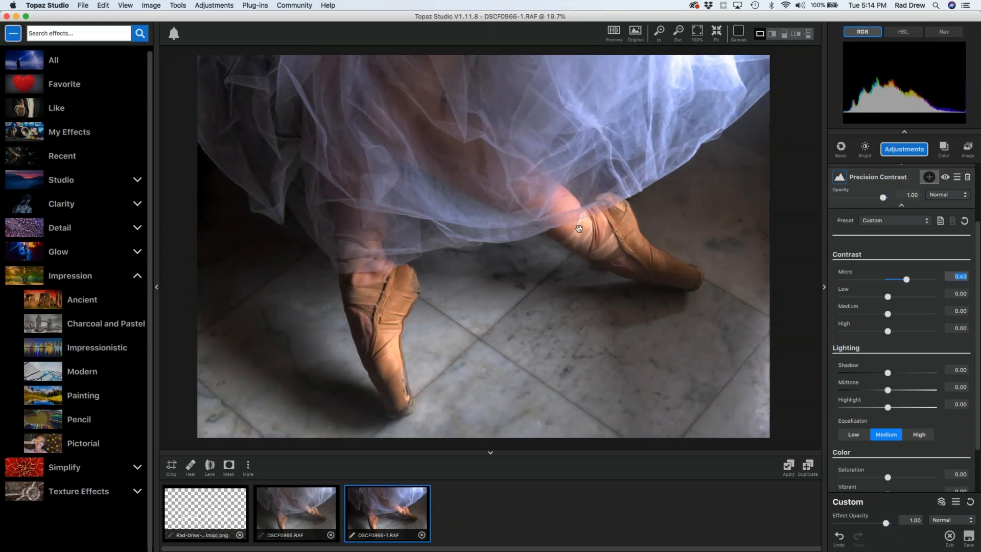
drag(907, 280, 899, 299)
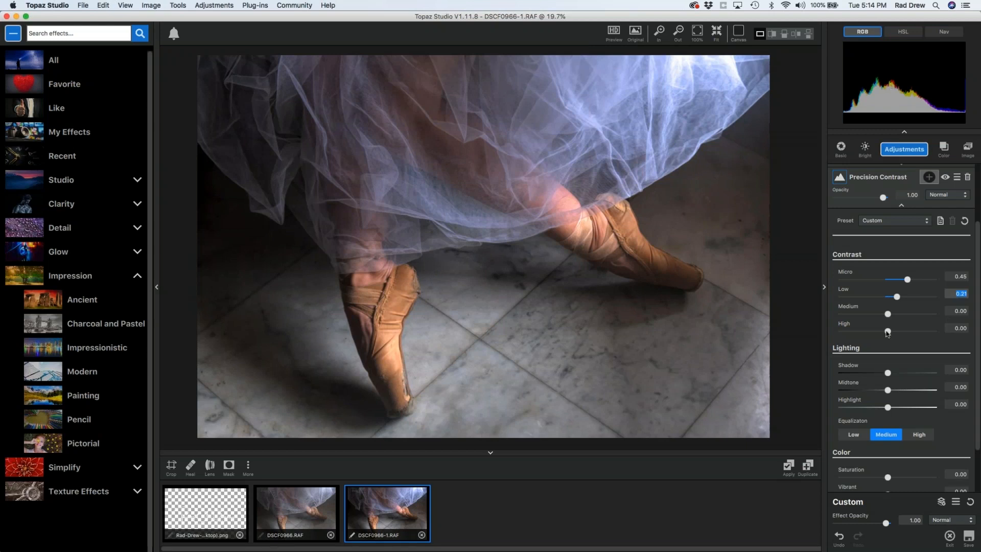
drag(887, 331, 879, 332)
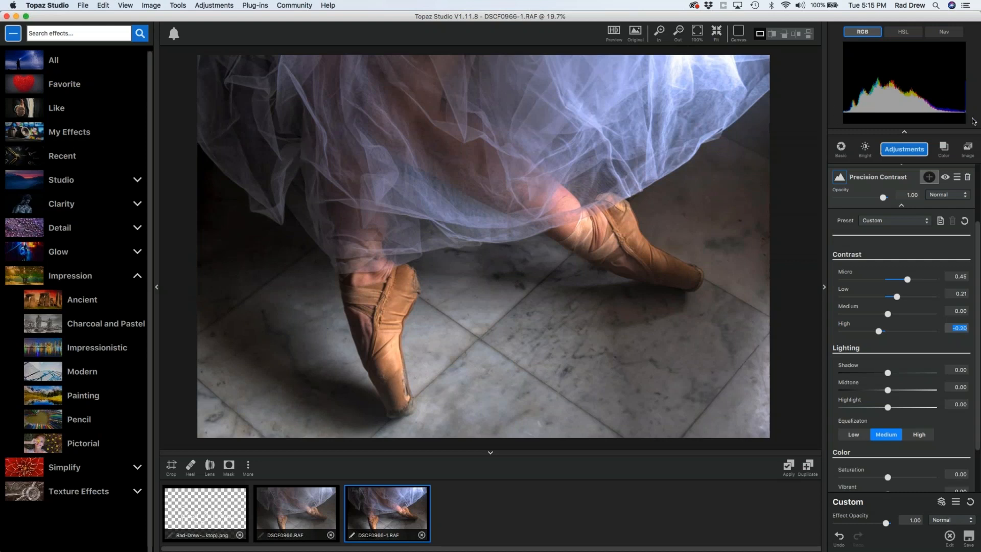
Step: Set the Precision Contrast lighting to Midtone -0.06 and Highlight -0.62, and collapse its settings
scroll(890, 394, down, 2)
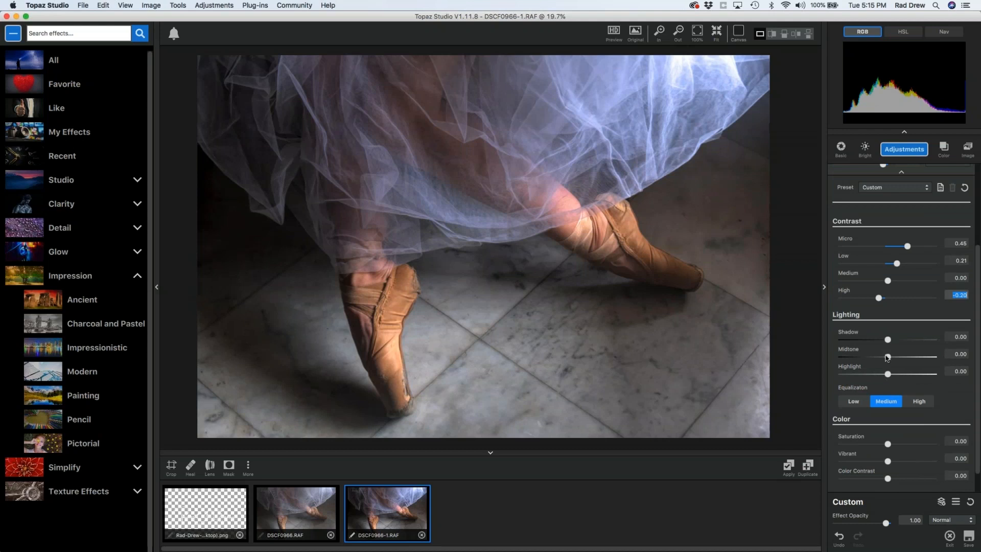
drag(888, 358, 893, 360)
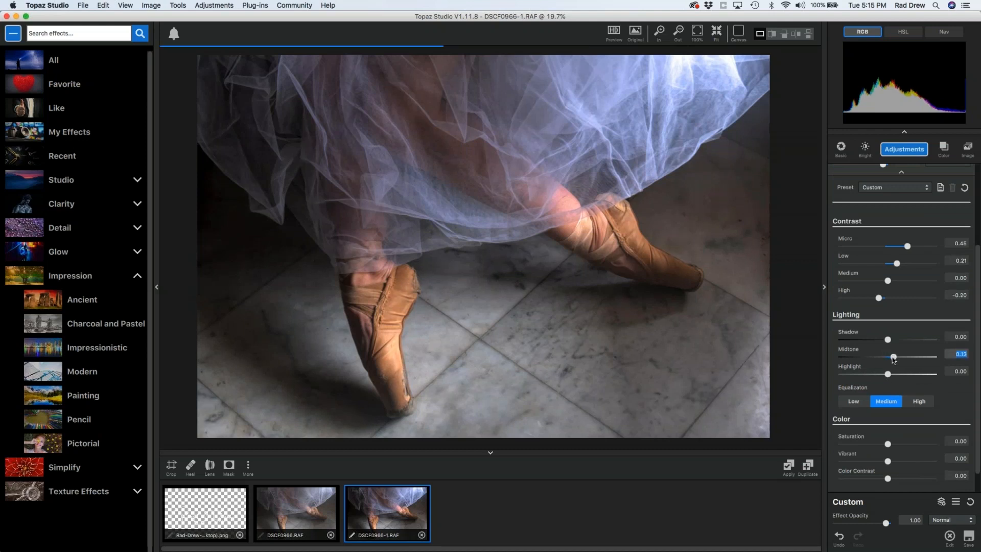
drag(888, 375, 879, 376)
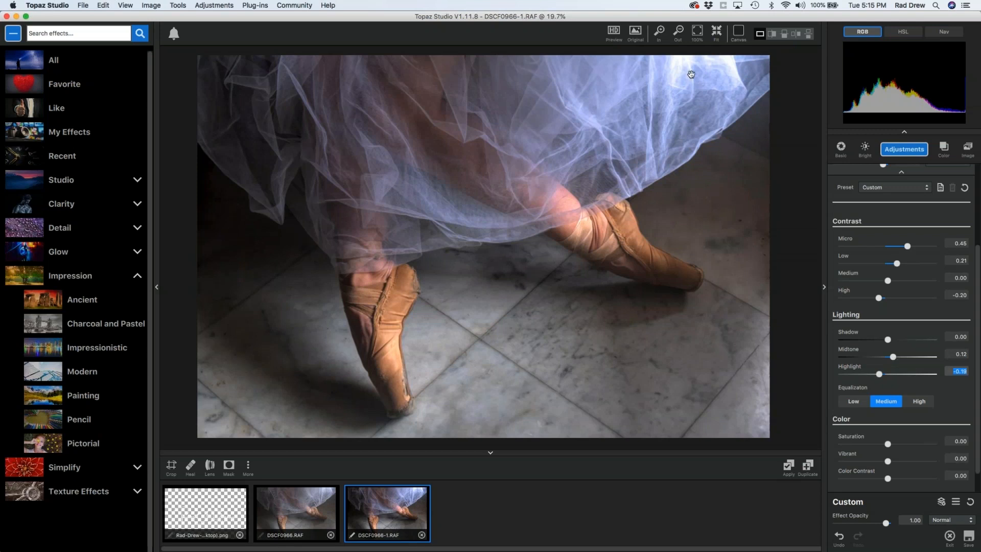
drag(893, 358, 859, 376)
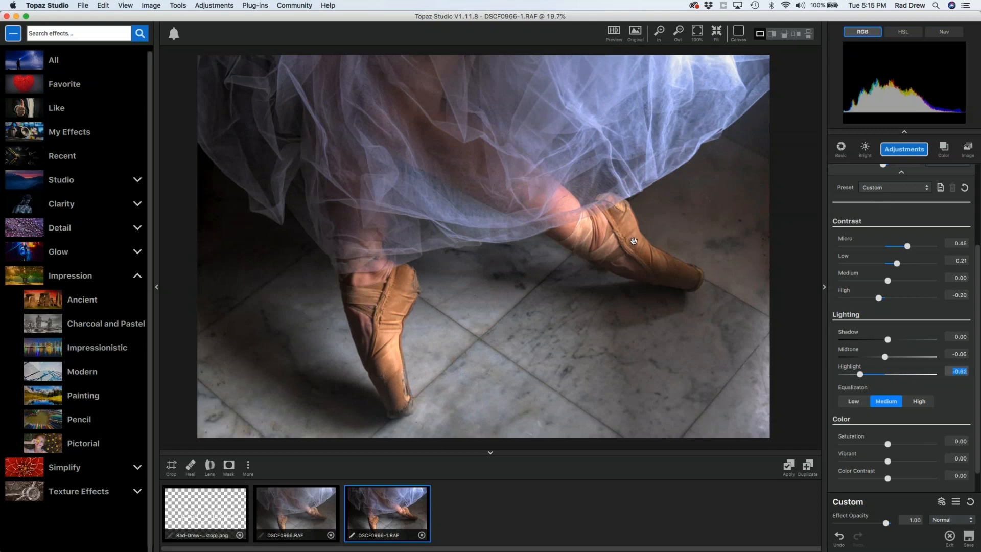
click(902, 172)
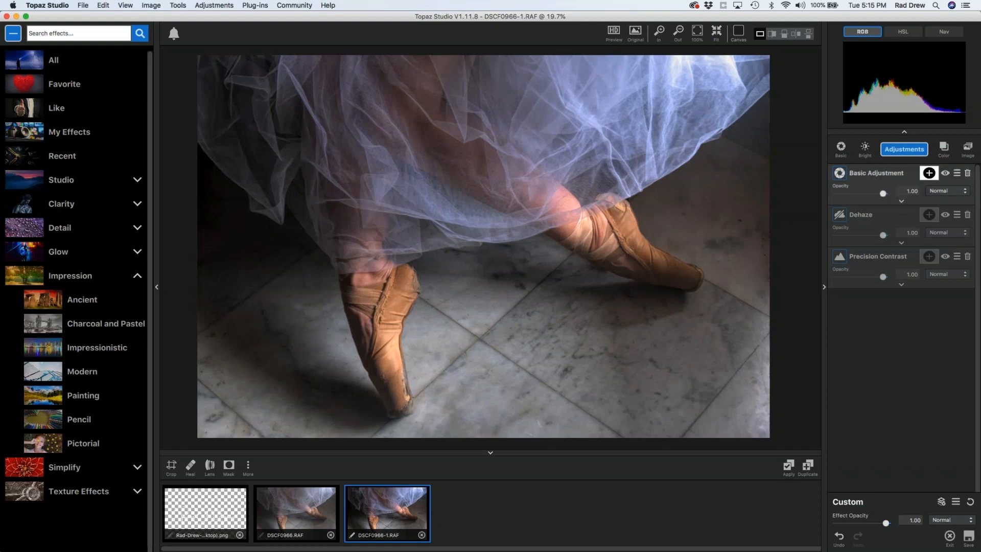
Step: Add a Precision Detail adjustment and set its shadow details to Small -0.56, Medium 0.25 and Large -0.23
click(907, 151)
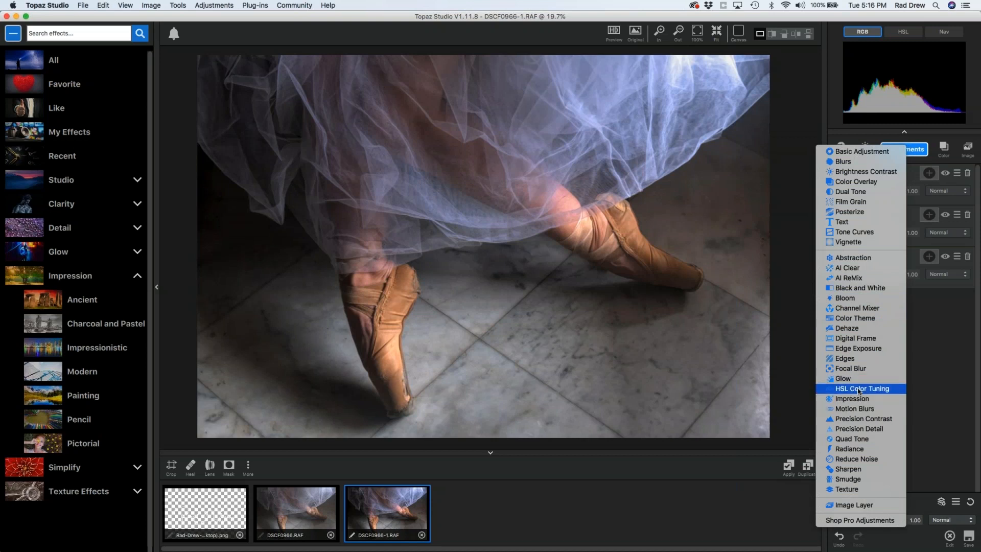
click(863, 430)
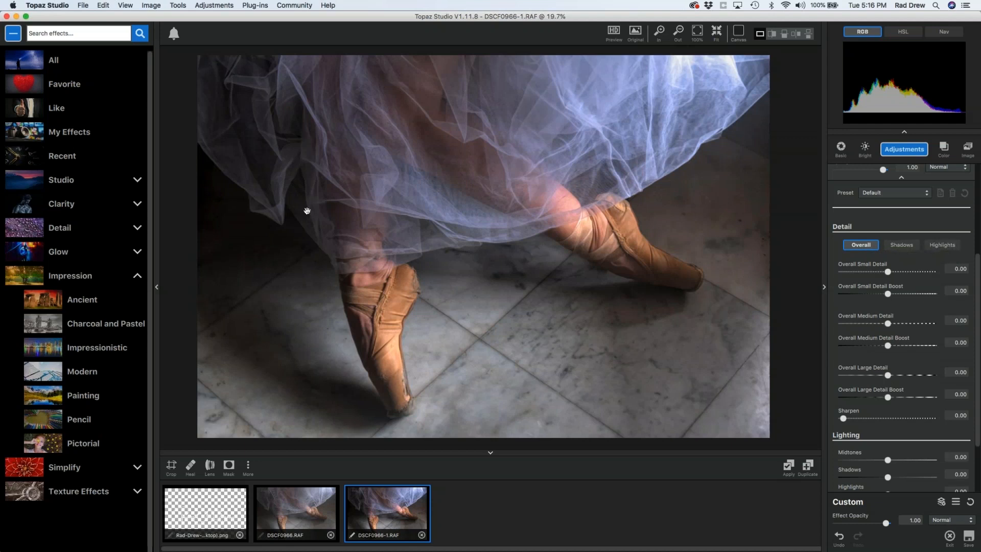
click(904, 245)
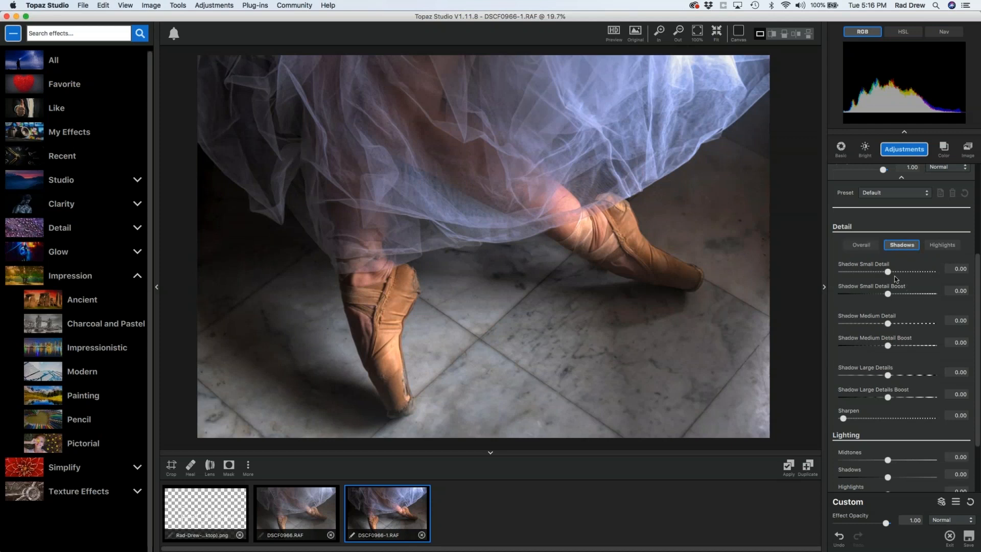
drag(892, 273, 906, 275)
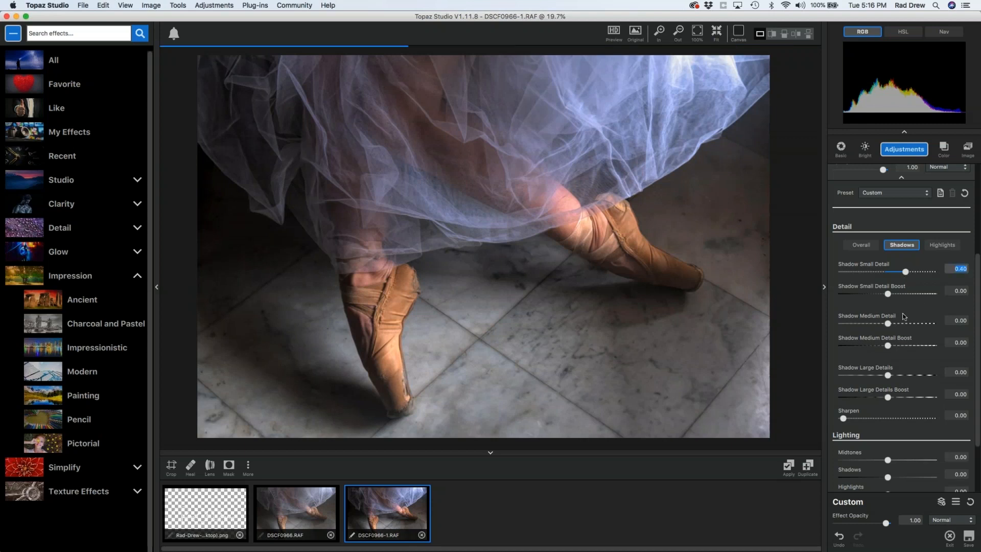
drag(888, 324, 900, 324)
drag(902, 275, 864, 279)
drag(900, 324, 877, 326)
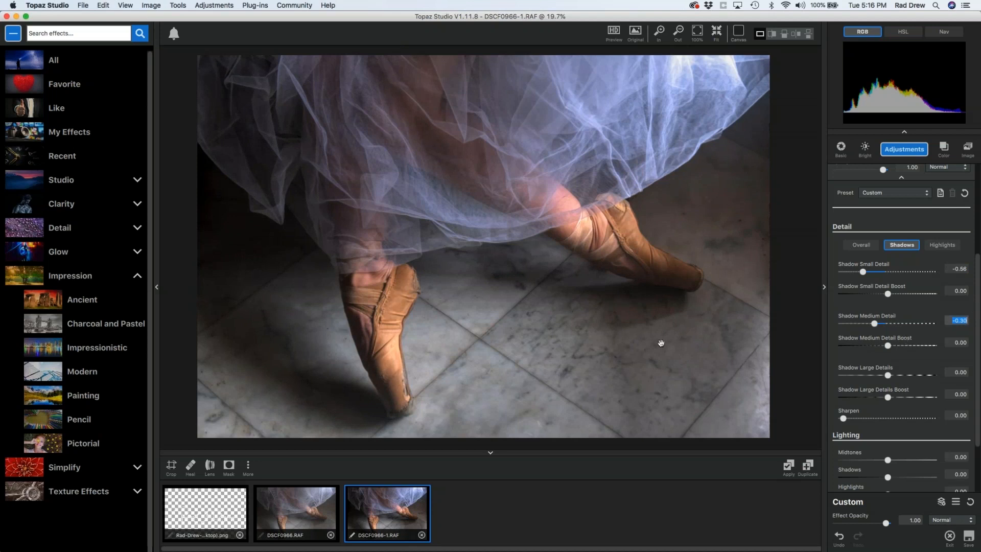
drag(874, 323, 899, 322)
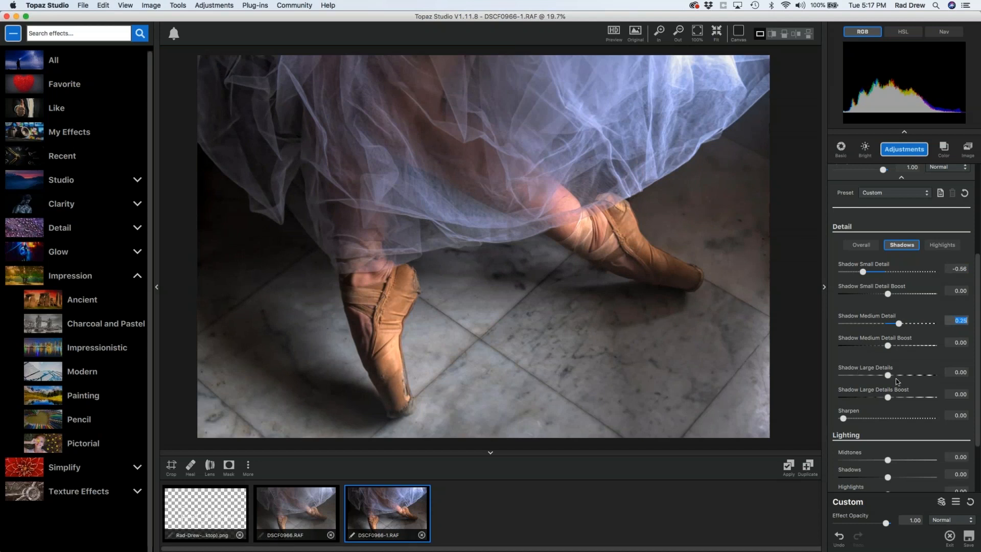
mouse_move(887, 375)
mouse_down()
mouse_move(905, 376)
mouse_move(879, 379)
mouse_up()
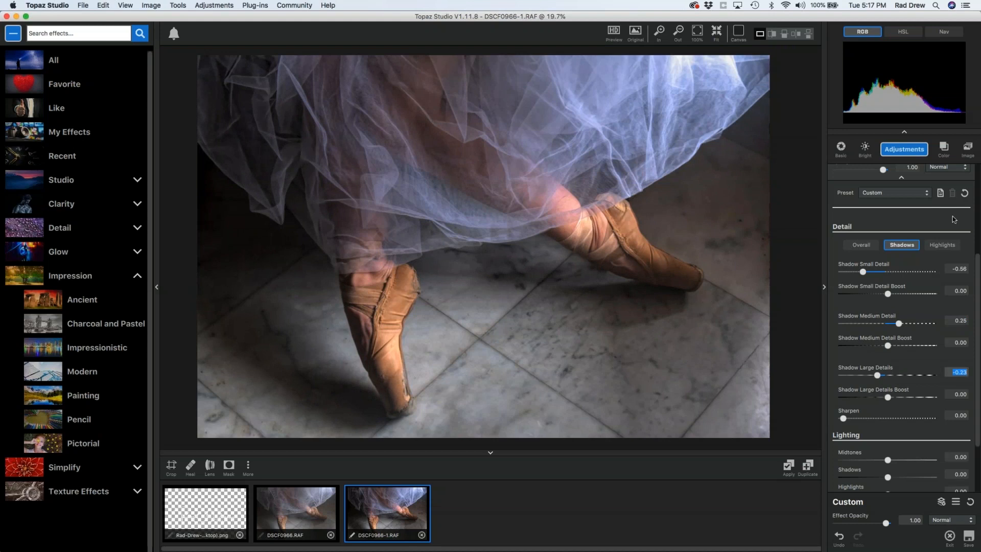
Step: Compare the photo with the Precision Detail adjustment hidden and shown
scroll(945, 223, up, 3)
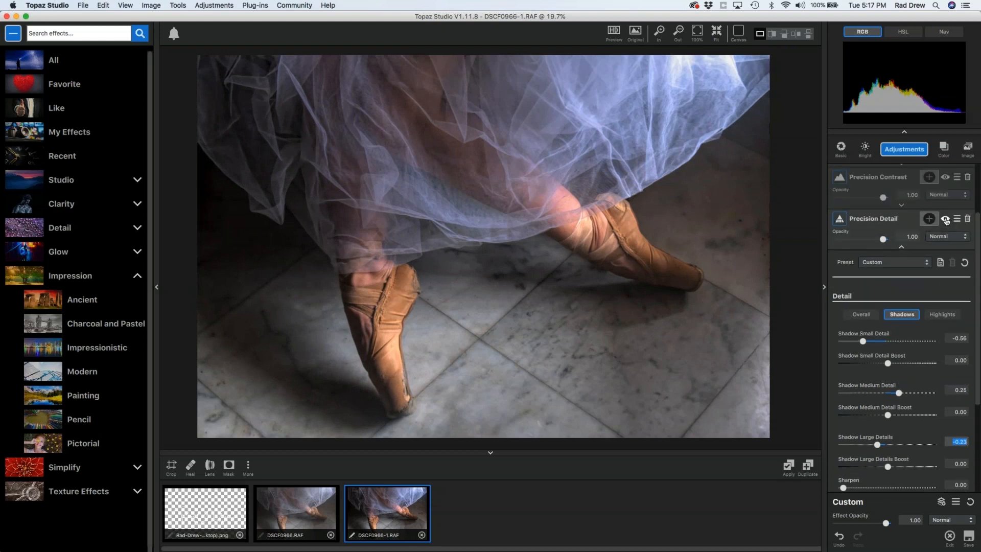
click(945, 220)
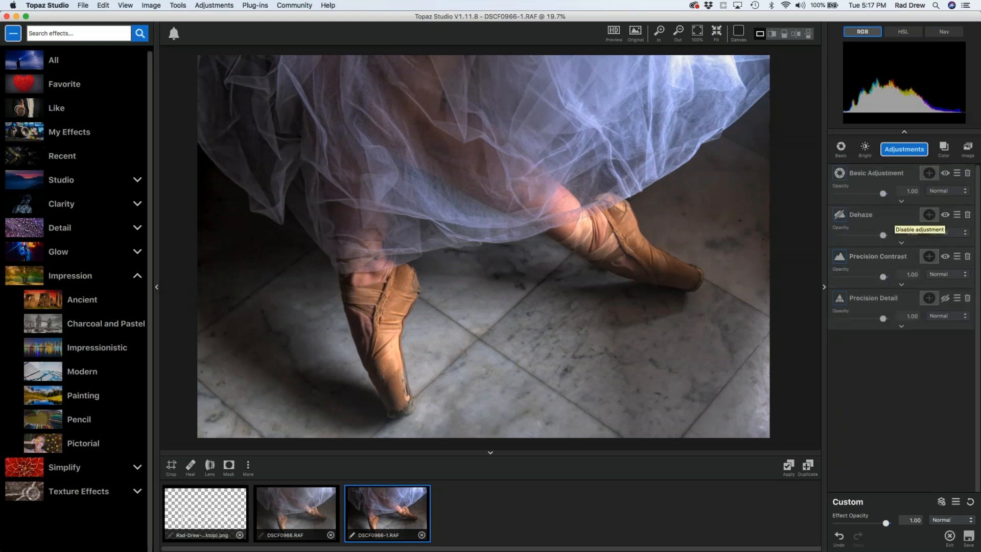
click(945, 300)
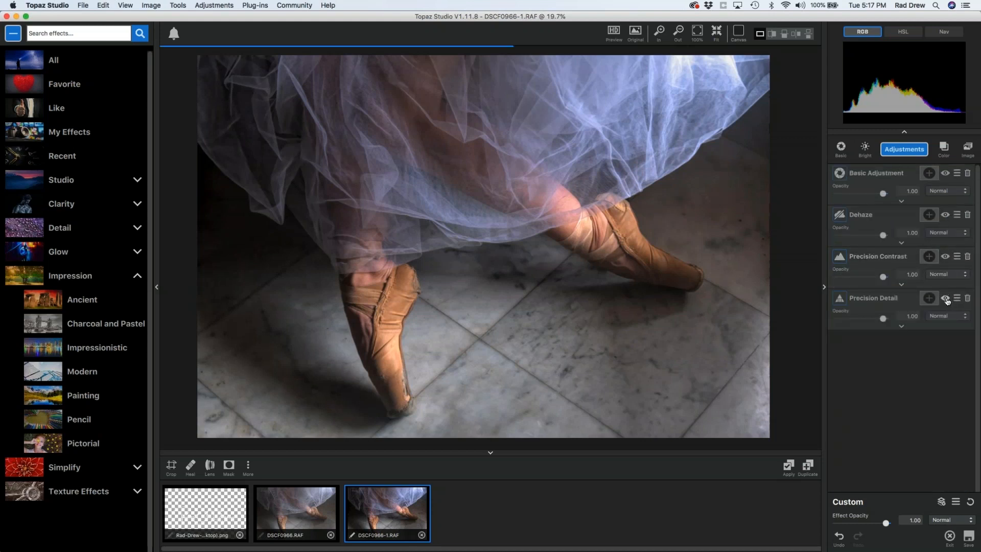
Step: Set the Precision Detail highlight details to Small 0.24, Medium 0.18 and Large 0.15
click(901, 326)
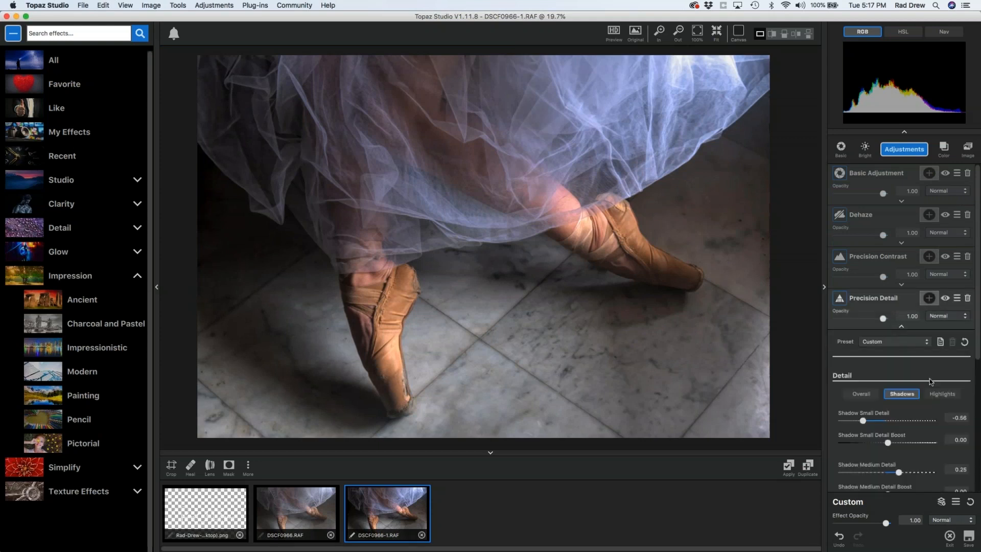
click(940, 394)
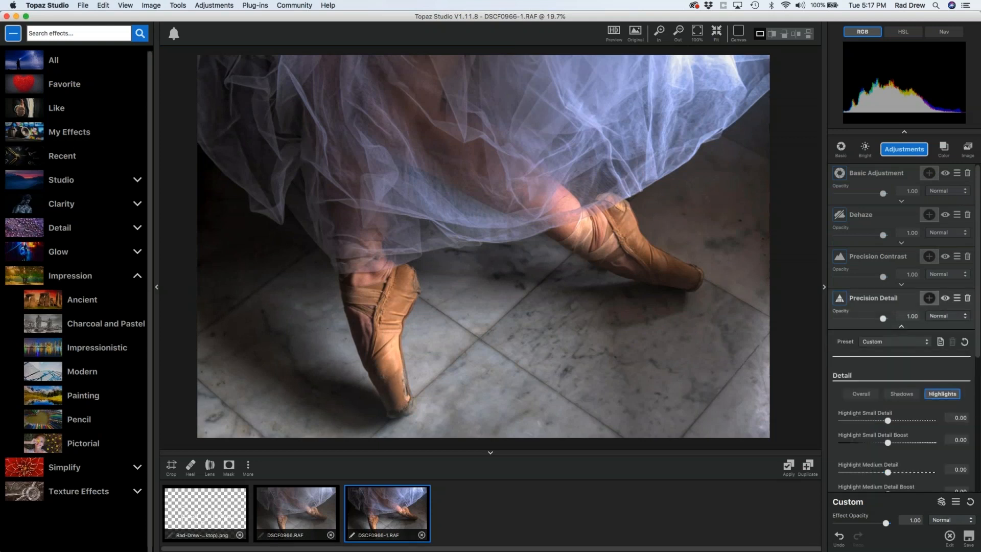
scroll(933, 403, down, 1)
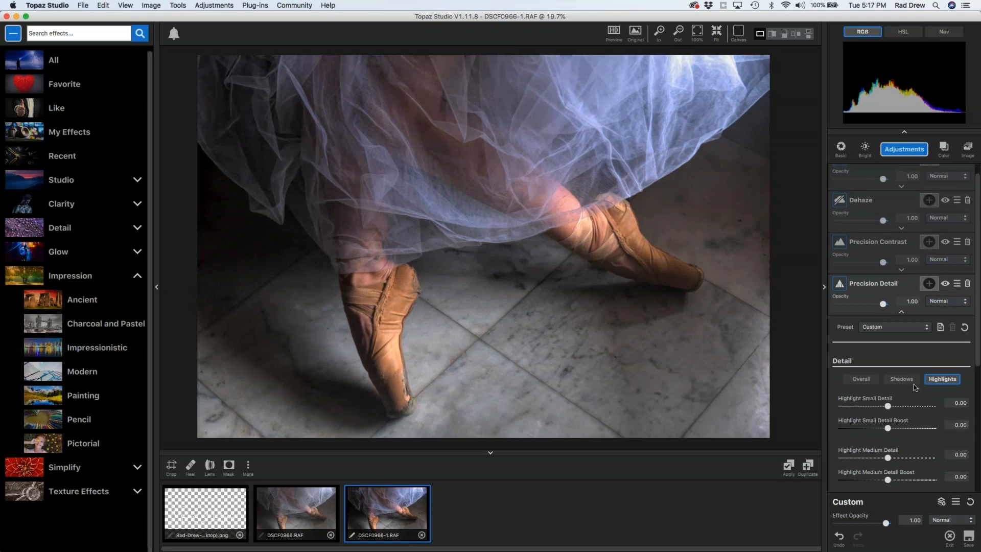
drag(888, 406, 898, 407)
drag(888, 458, 897, 458)
scroll(899, 460, down, 2)
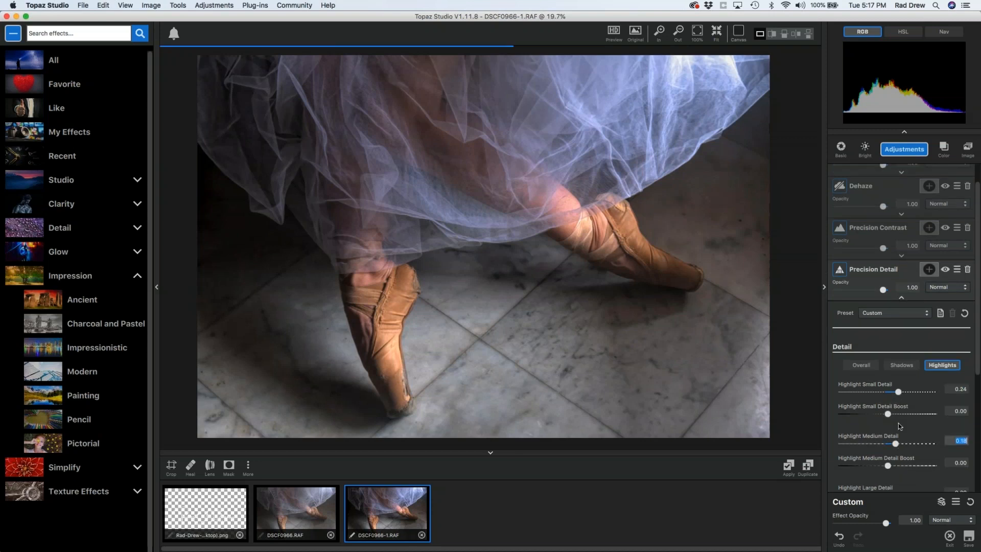
drag(979, 371, 979, 431)
drag(888, 384, 893, 387)
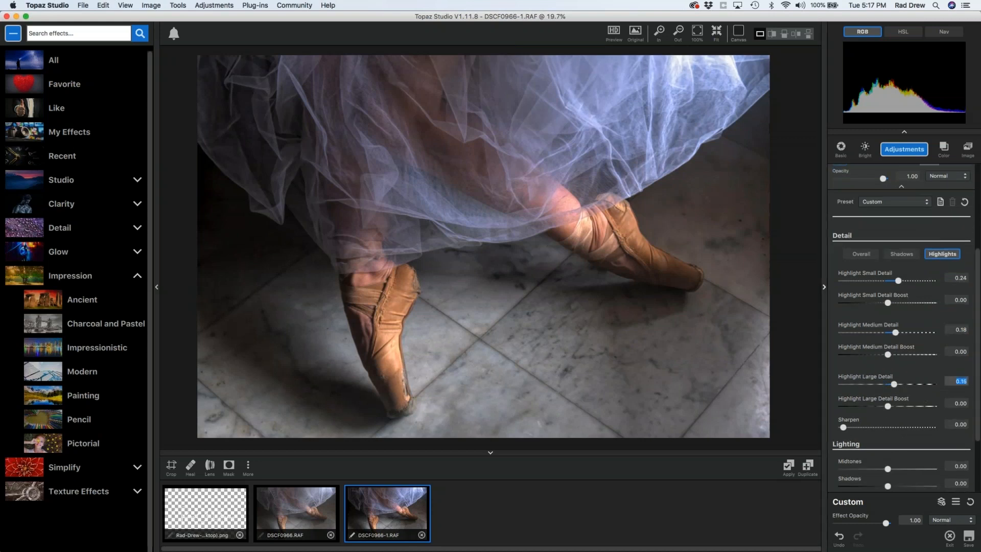
Step: Lower the Precision Detail adjustment's White Point to -0.47
scroll(812, 410, down, 2)
scroll(913, 409, down, 1)
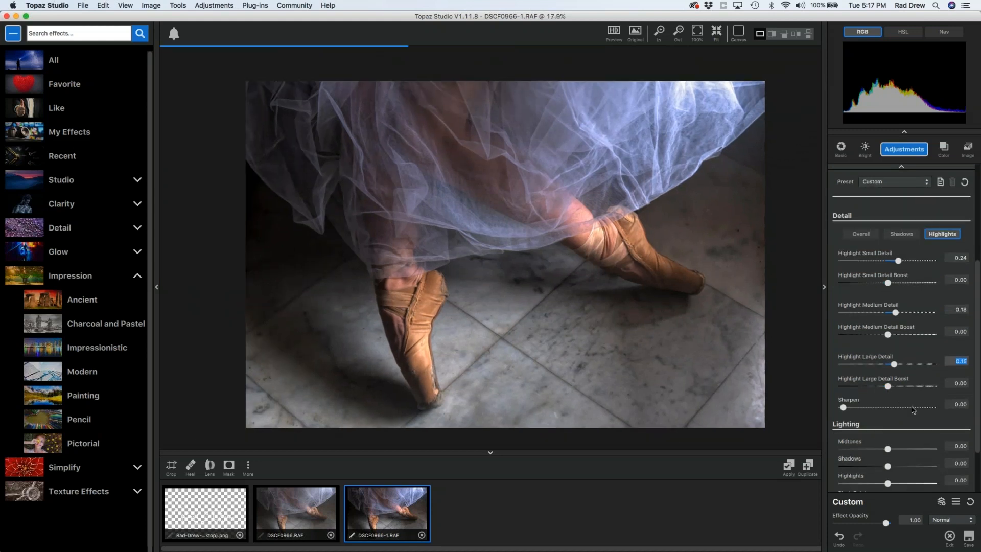
drag(976, 415, 970, 450)
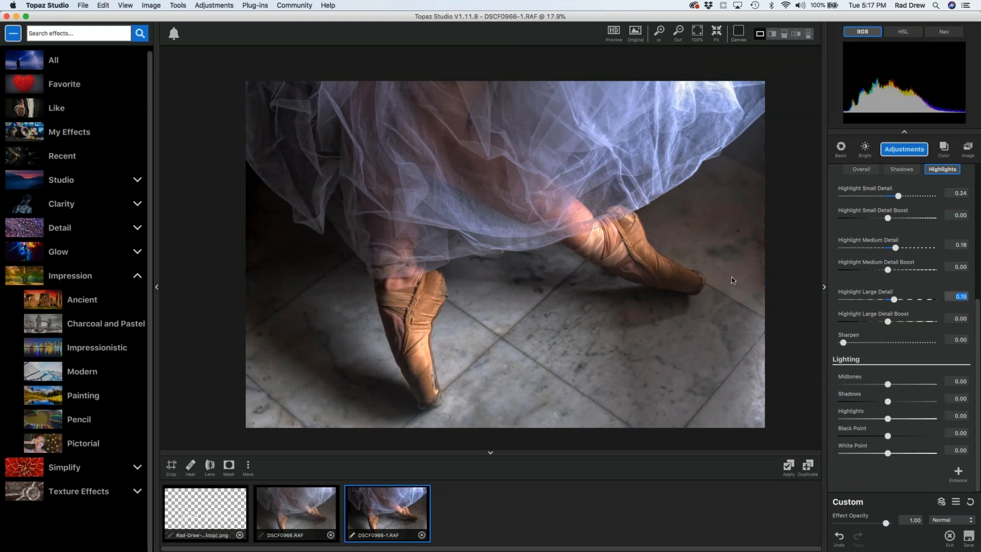
click(890, 457)
drag(885, 450, 867, 456)
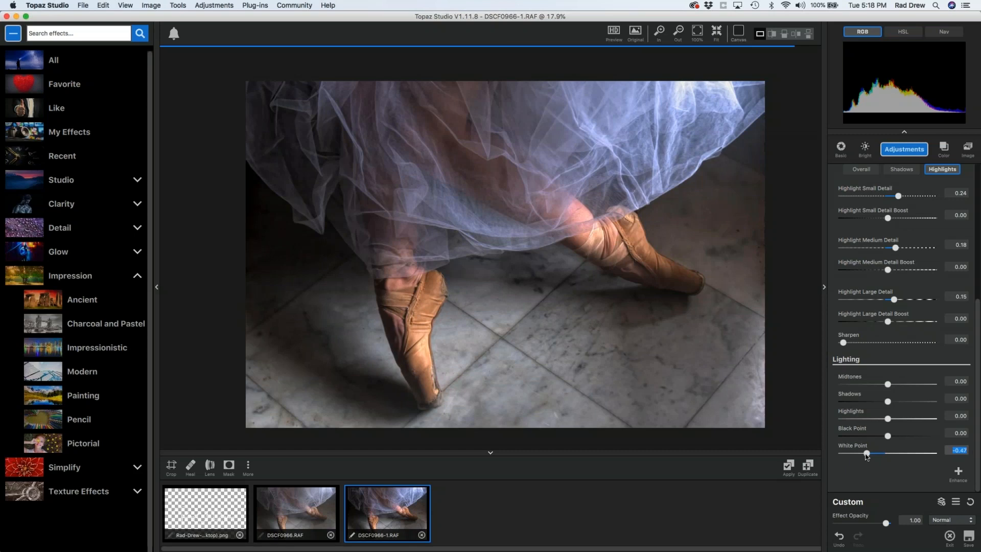
click(567, 301)
click(568, 300)
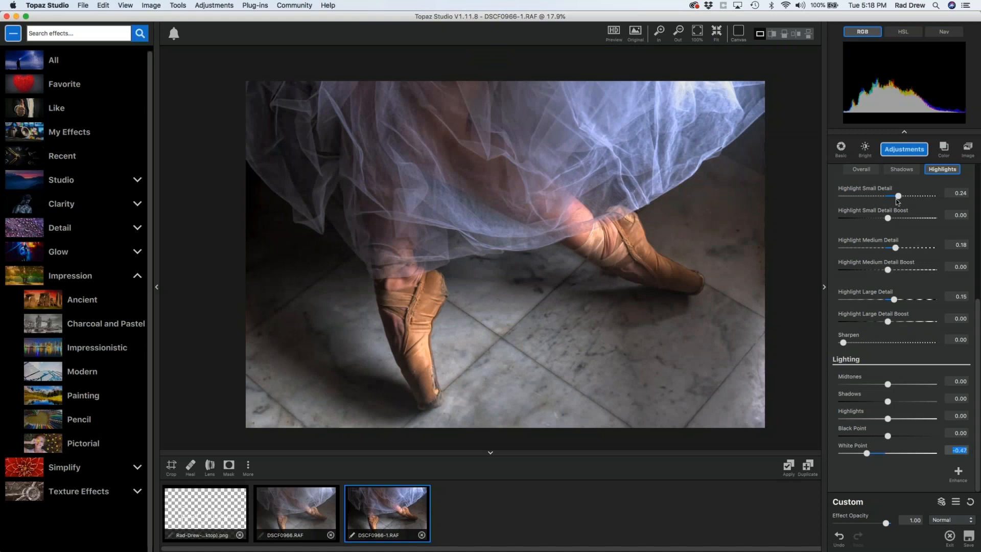
Step: Reduce Highlight Small Detail to 0.15 and collapse the histogram and the Precision Detail settings
drag(897, 198, 891, 199)
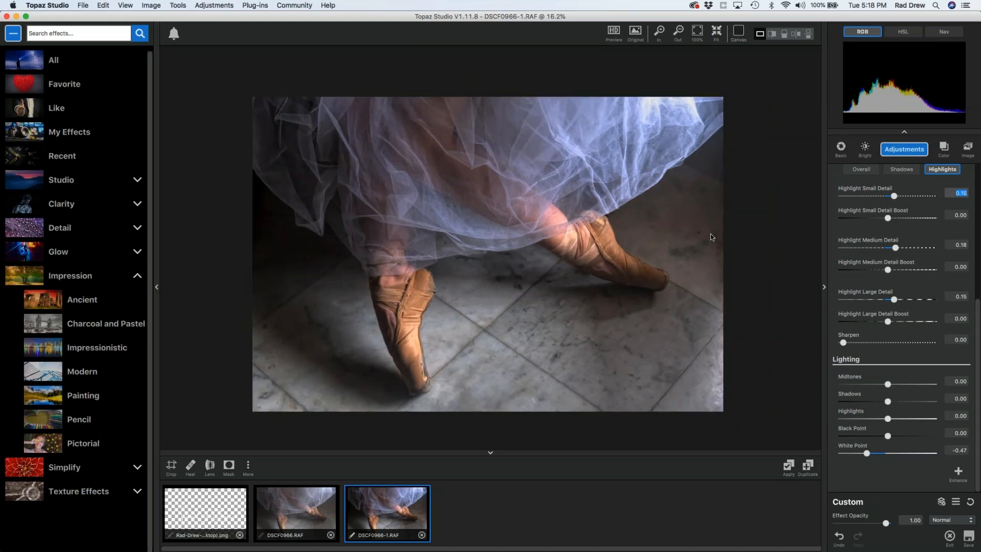
click(904, 133)
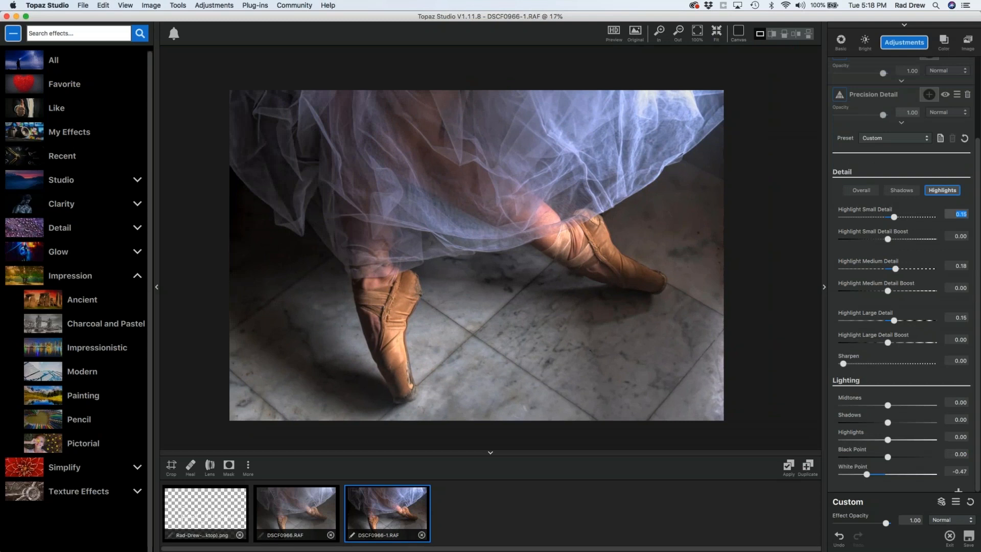
click(901, 102)
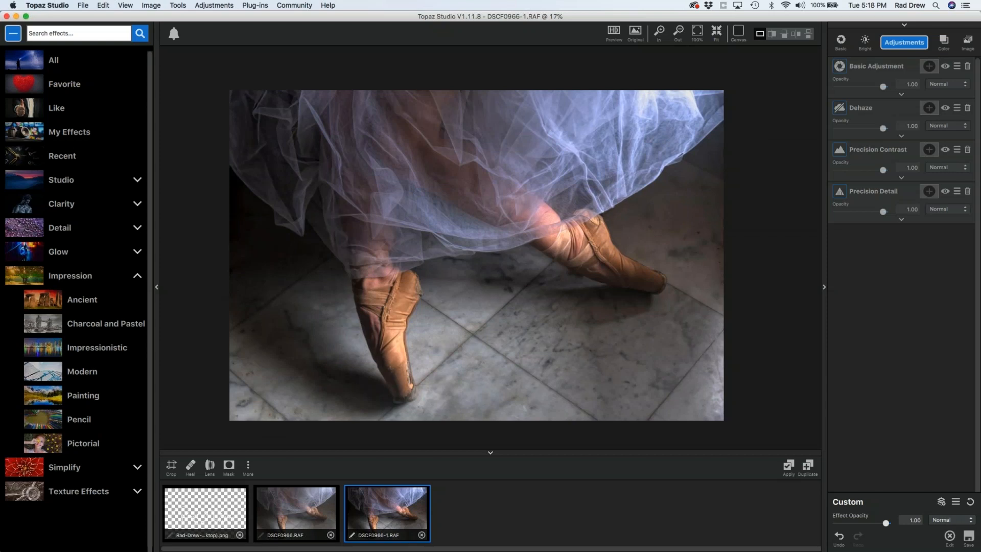
Step: Add an HSL Color Tuning adjustment and set Orange Saturation to 0.31 and Orange Lightness to 0.34
click(905, 45)
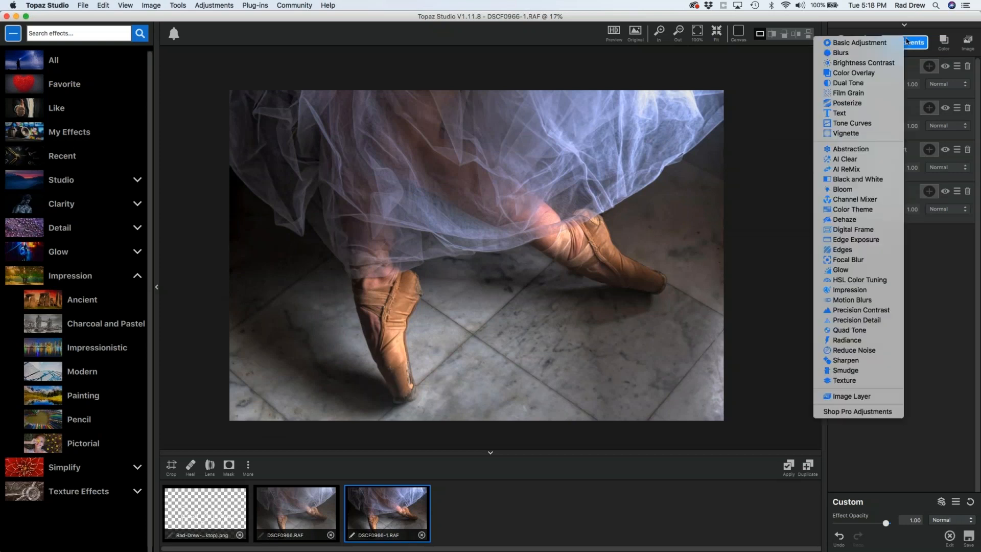
click(875, 281)
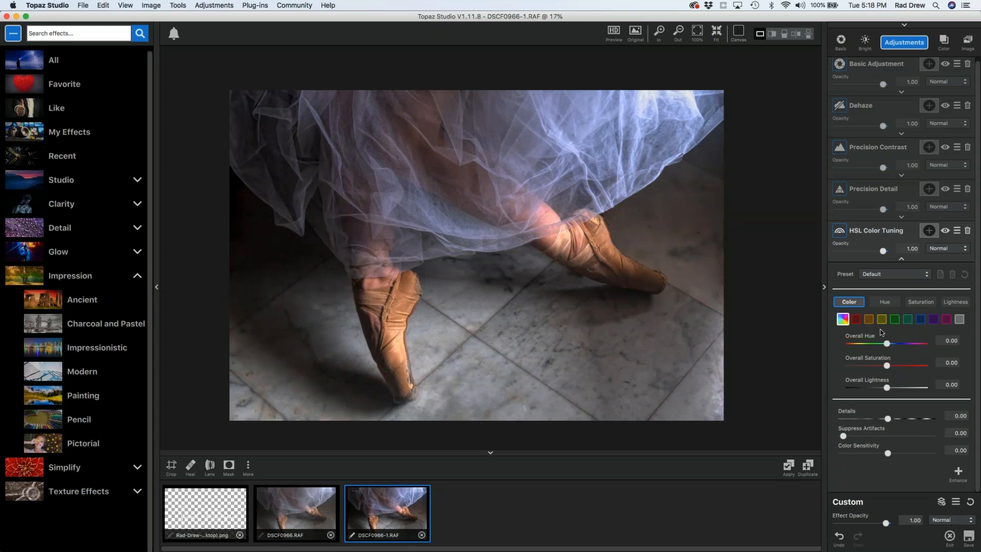
click(869, 321)
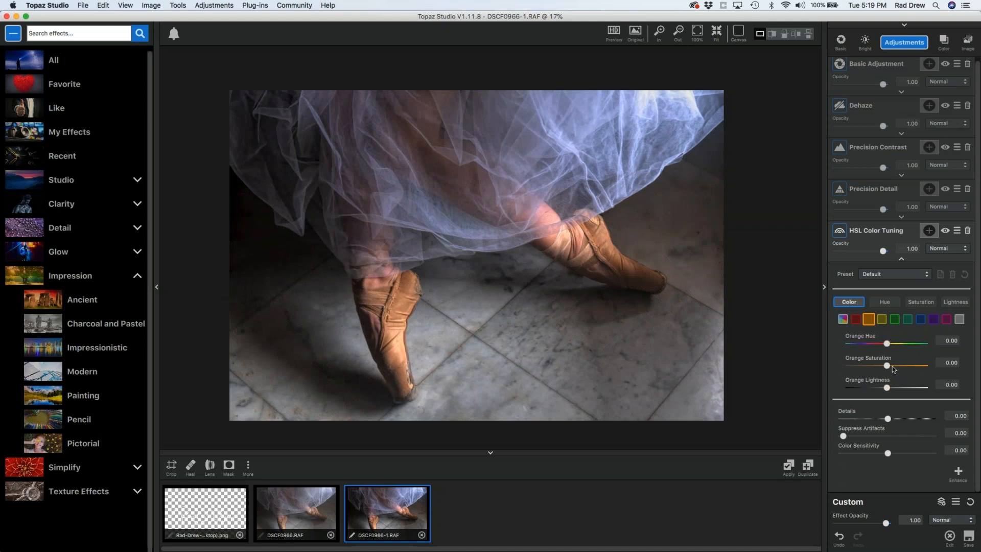
drag(887, 365, 908, 366)
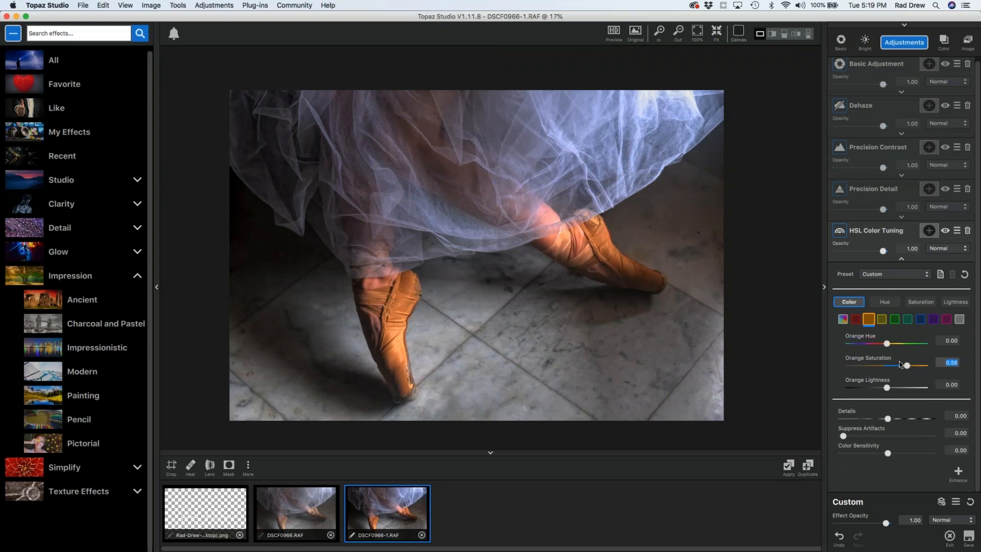
drag(907, 365, 892, 366)
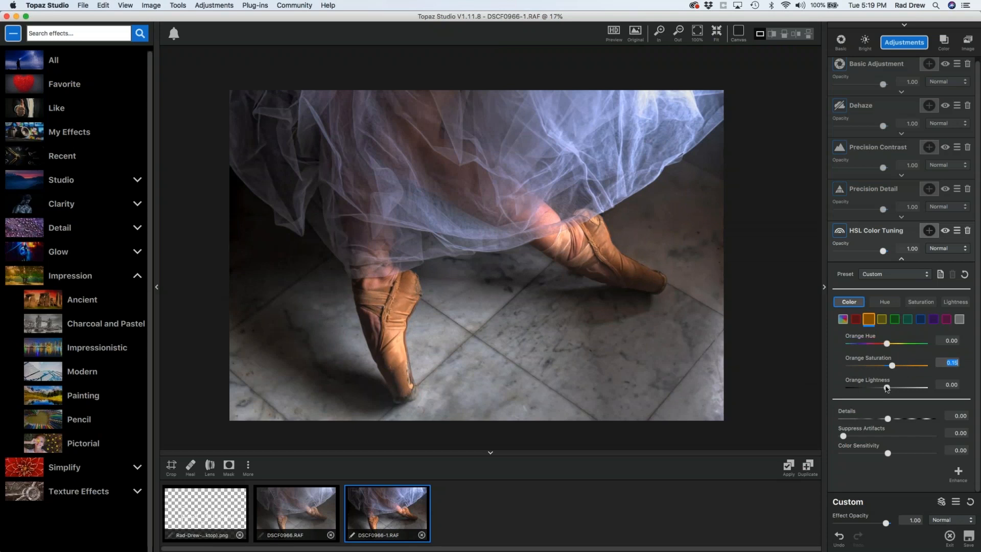
drag(887, 388, 907, 391)
double_click(906, 391)
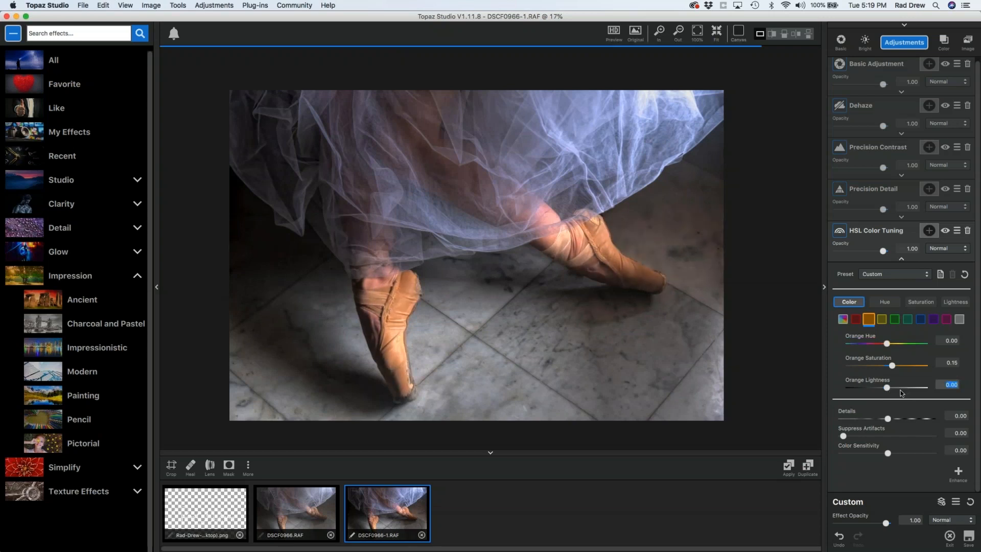
drag(887, 389, 897, 366)
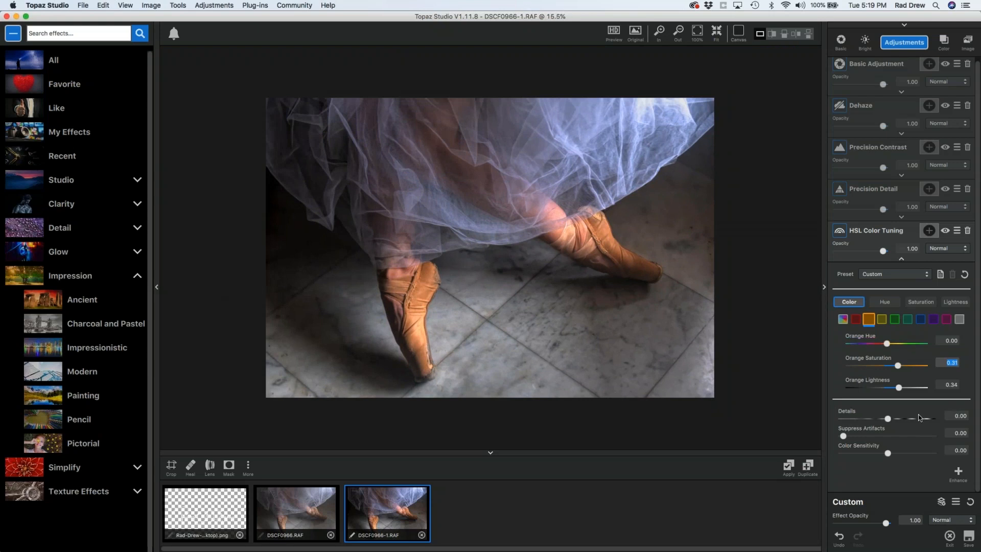
Step: Set the HSL Color Tuning Details to 0.14, keep Suppress Artifacts at 0.00 and collapse the settings
drag(890, 420, 896, 420)
drag(843, 437, 839, 438)
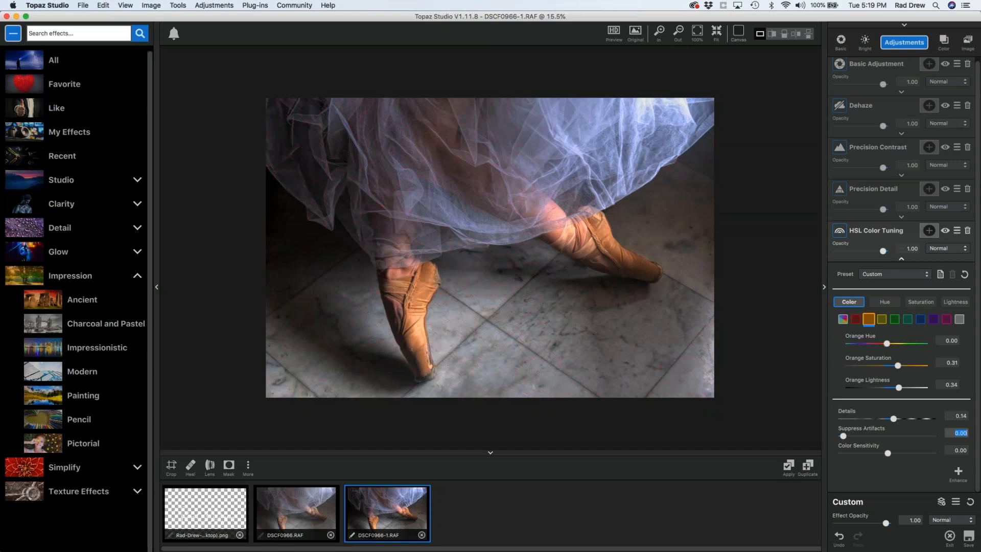
click(901, 261)
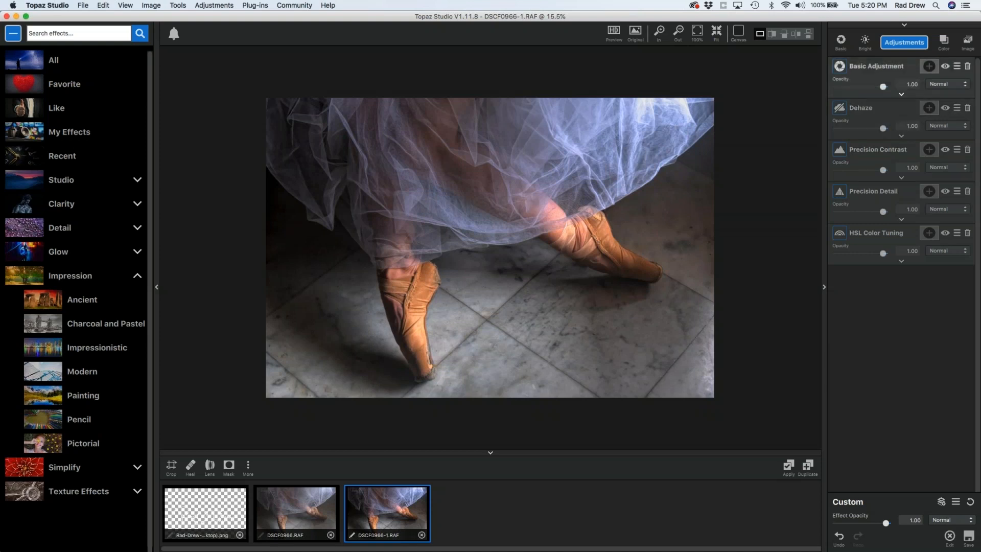
Step: Add a Blurs adjustment of the Diffusion type with the Diffused Portrait preset and collapse its settings
click(906, 43)
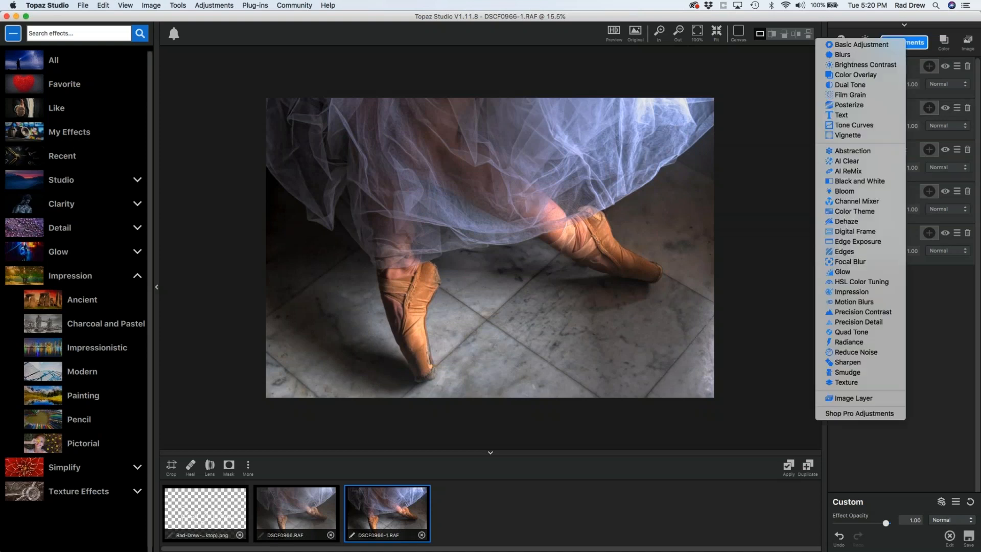
click(842, 54)
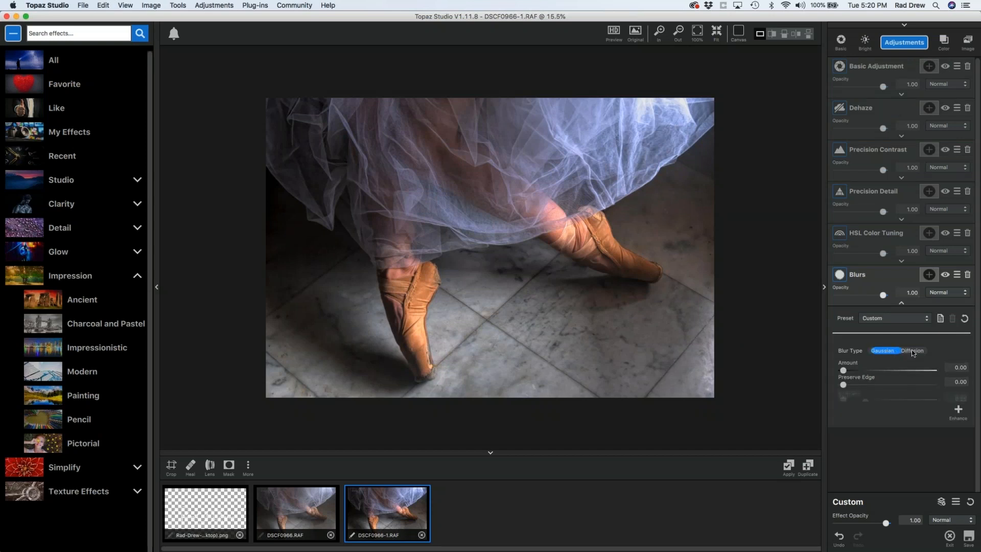
click(911, 350)
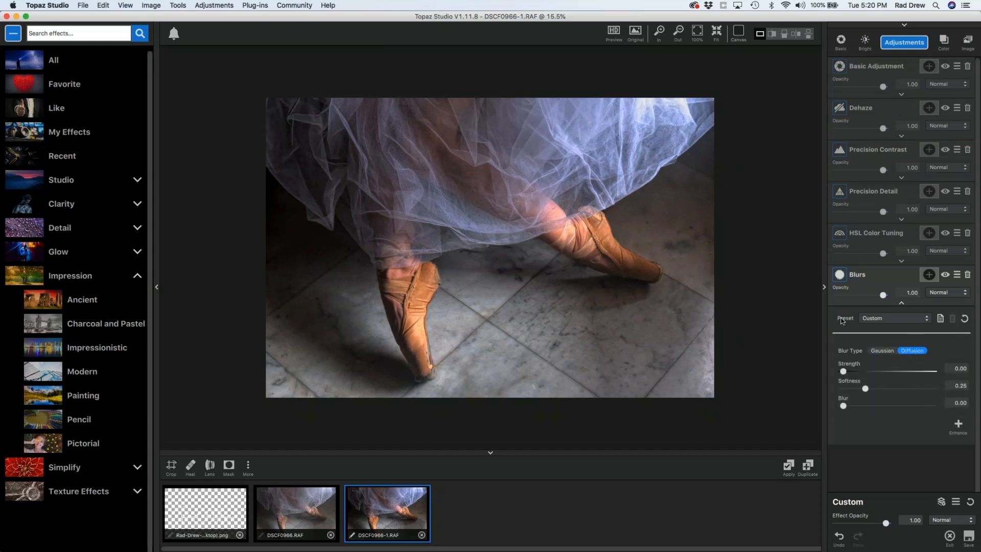
click(927, 319)
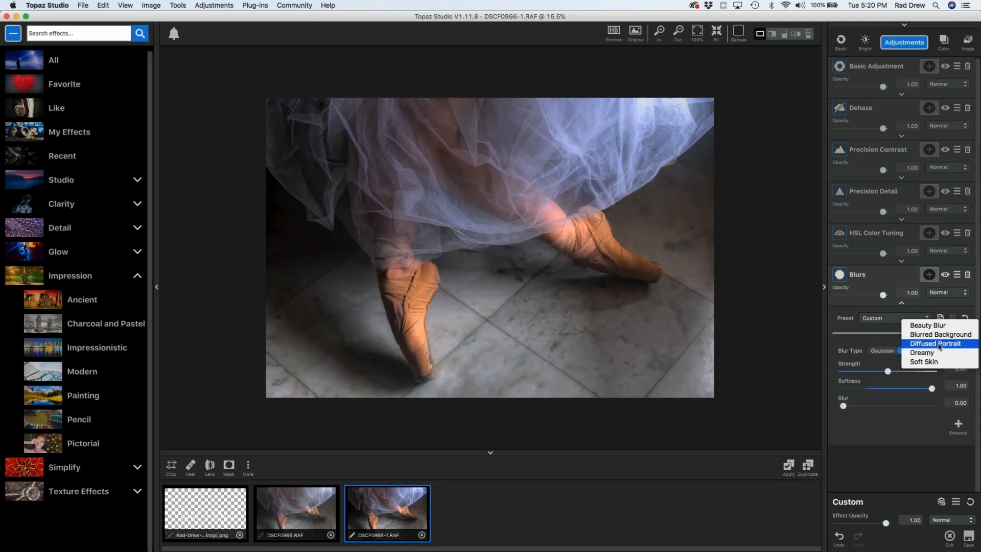
click(938, 343)
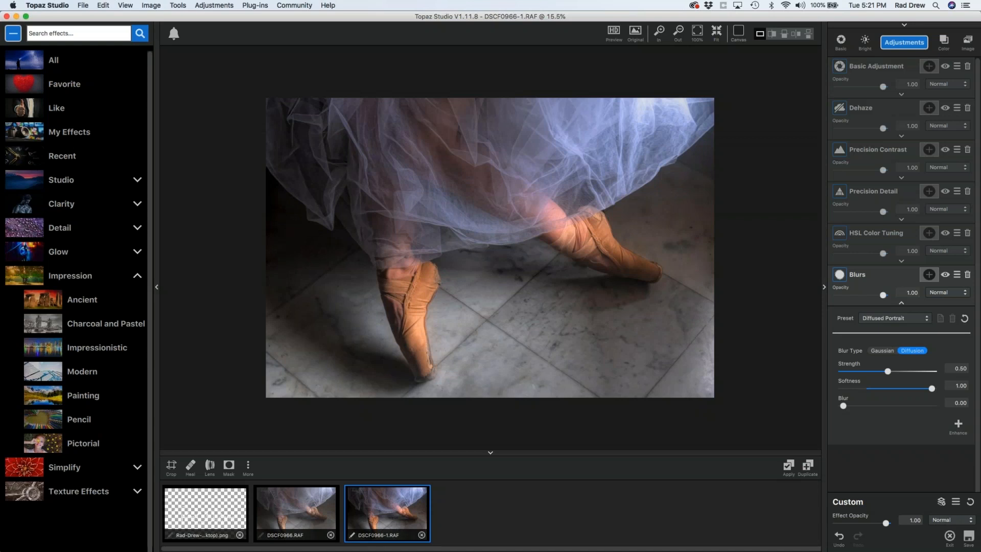
click(901, 302)
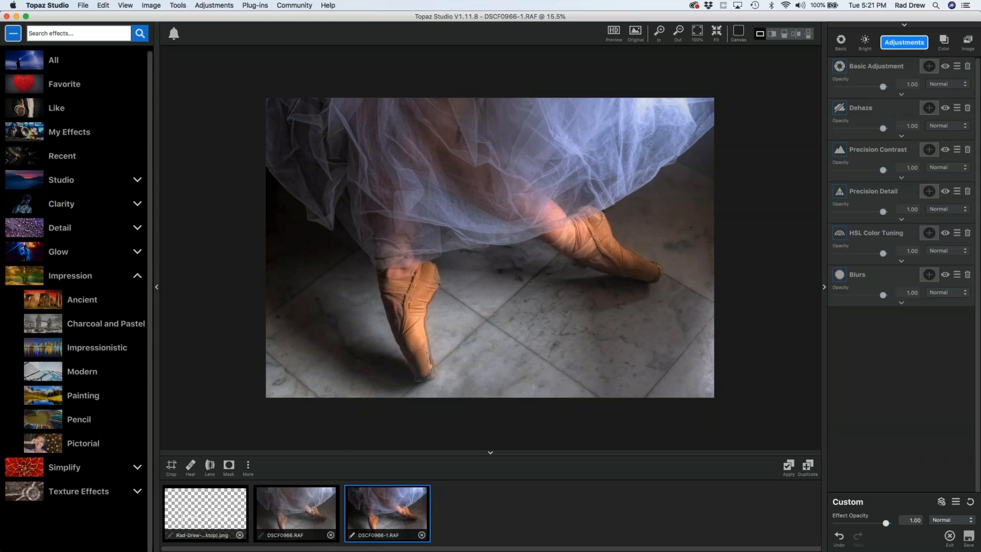
Step: Add a Radiance adjustment and set its Strength to 0.04
click(904, 43)
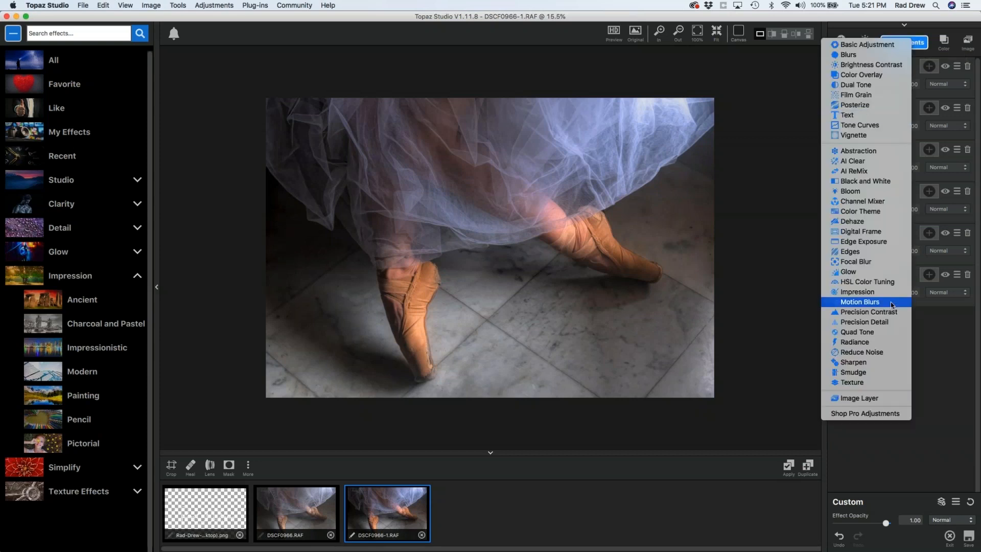
click(858, 343)
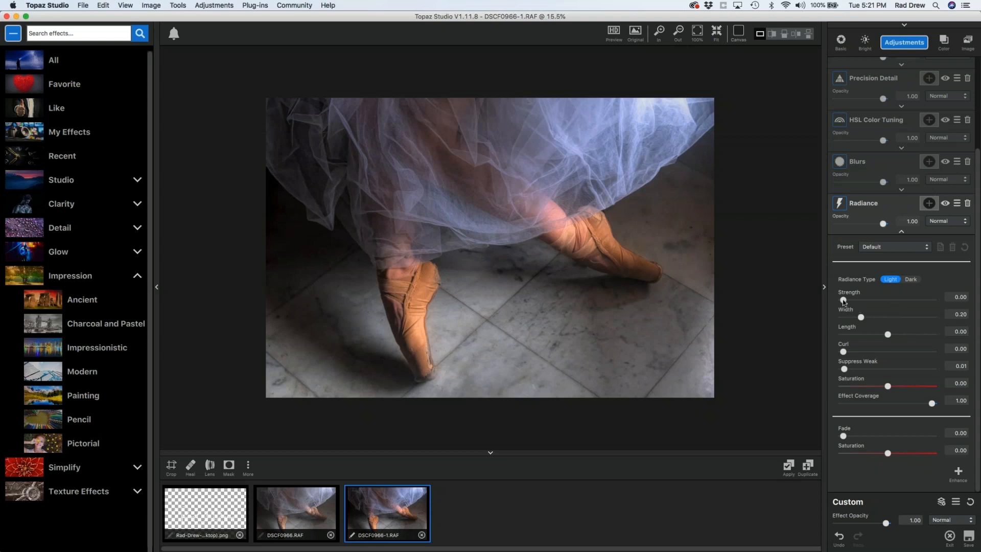
drag(843, 301, 857, 303)
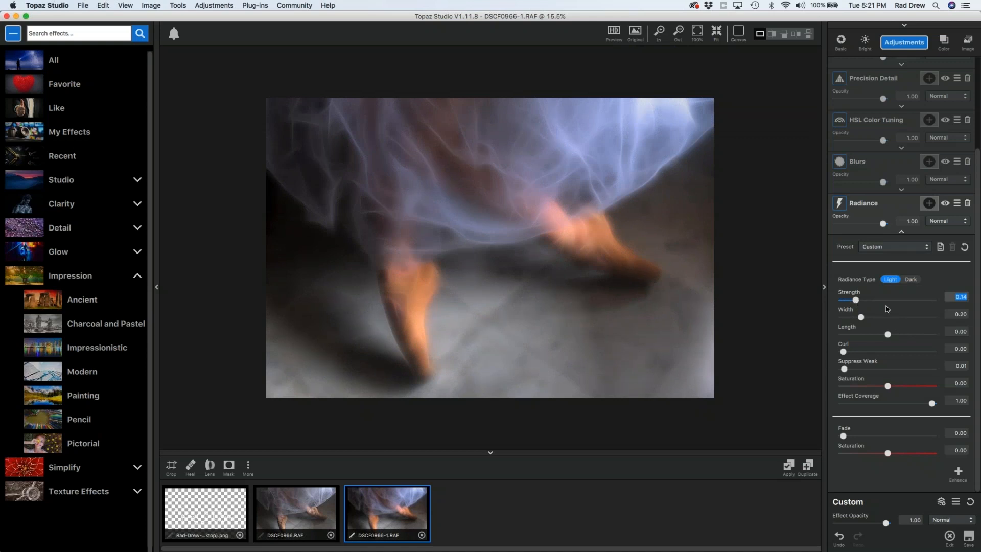
drag(857, 300, 854, 301)
double_click(855, 300)
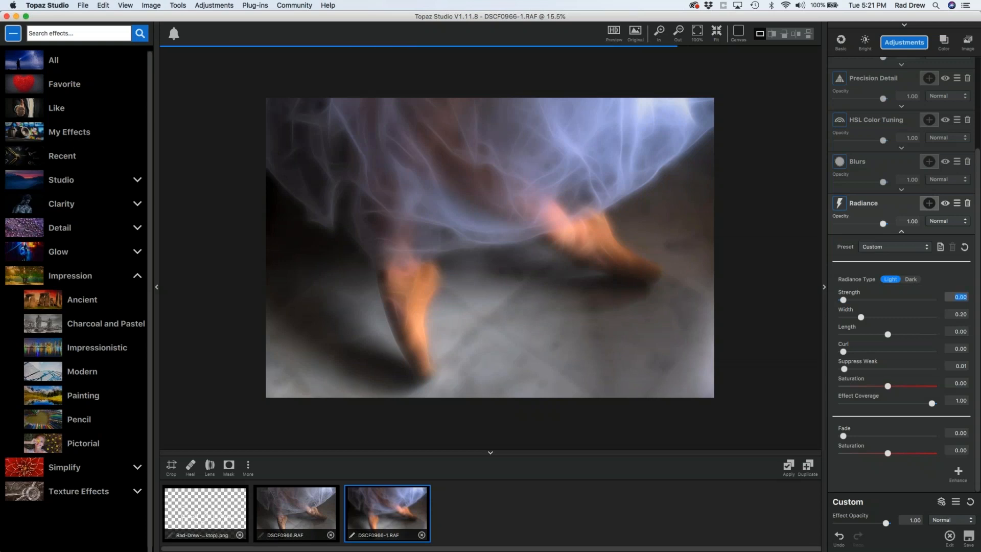
drag(843, 301, 846, 301)
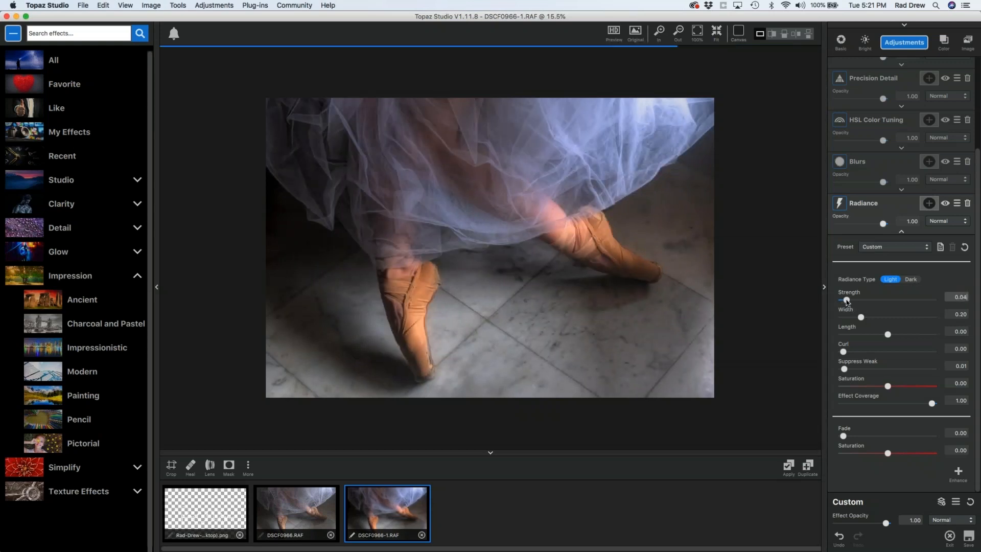
click(846, 302)
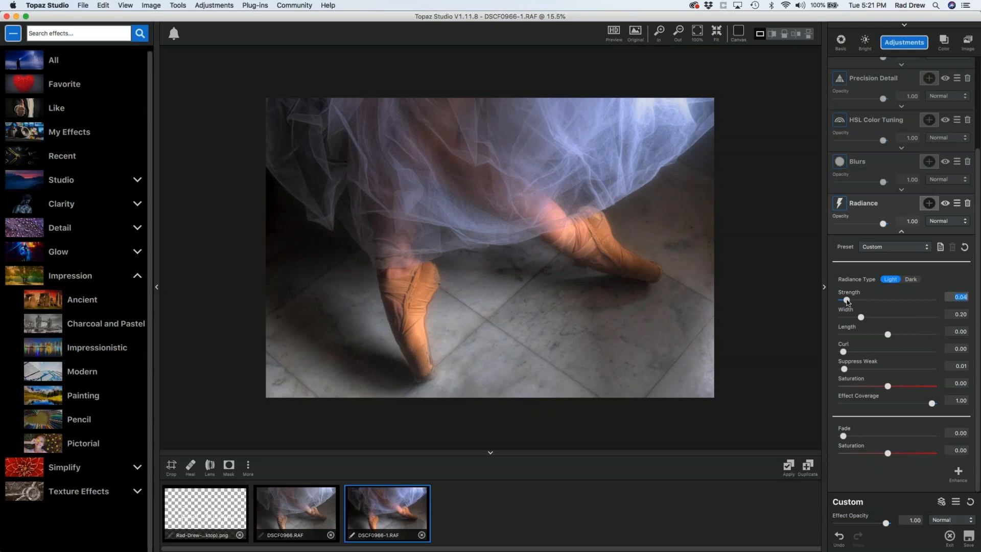
Step: Collapse the Radiance settings and compare the photo with the adjustment hidden and shown
click(901, 232)
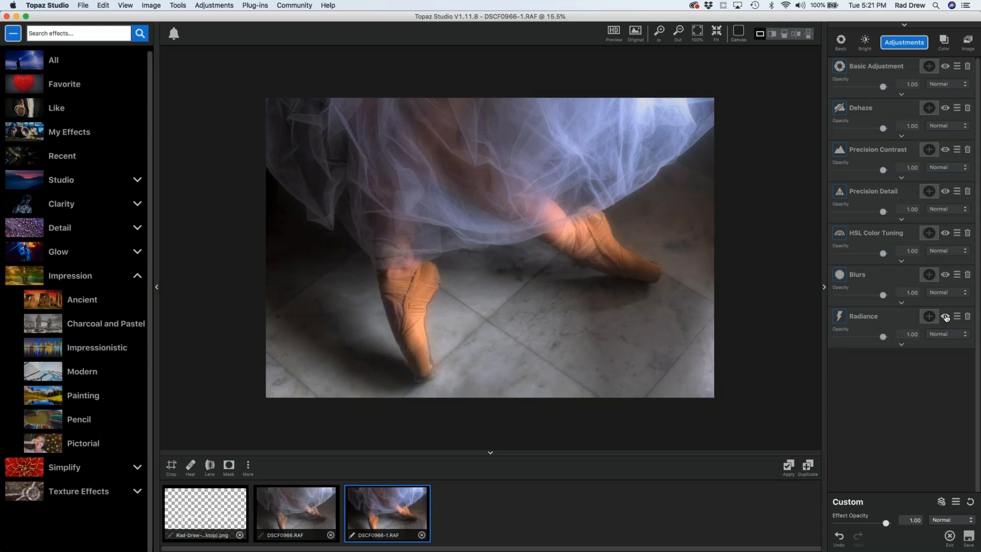
click(946, 317)
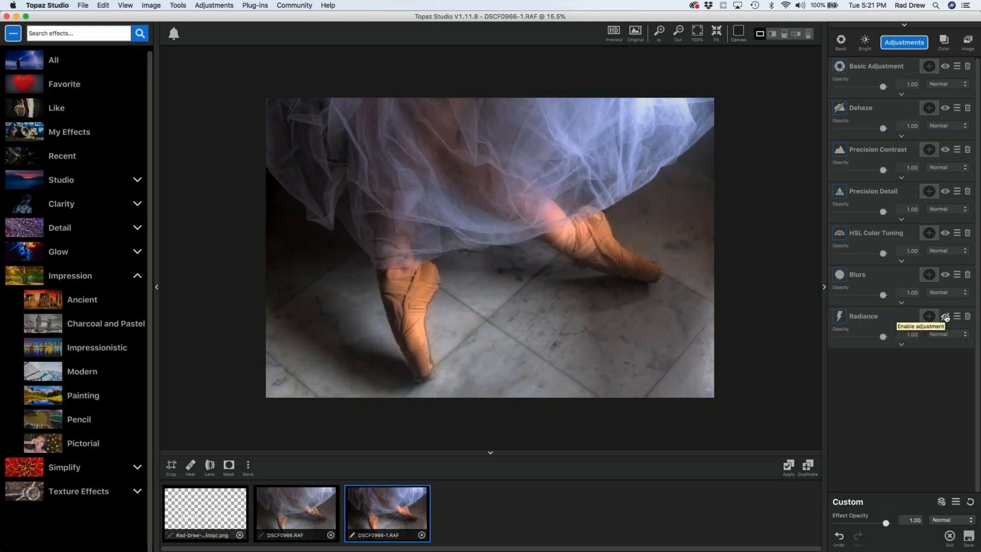
click(946, 317)
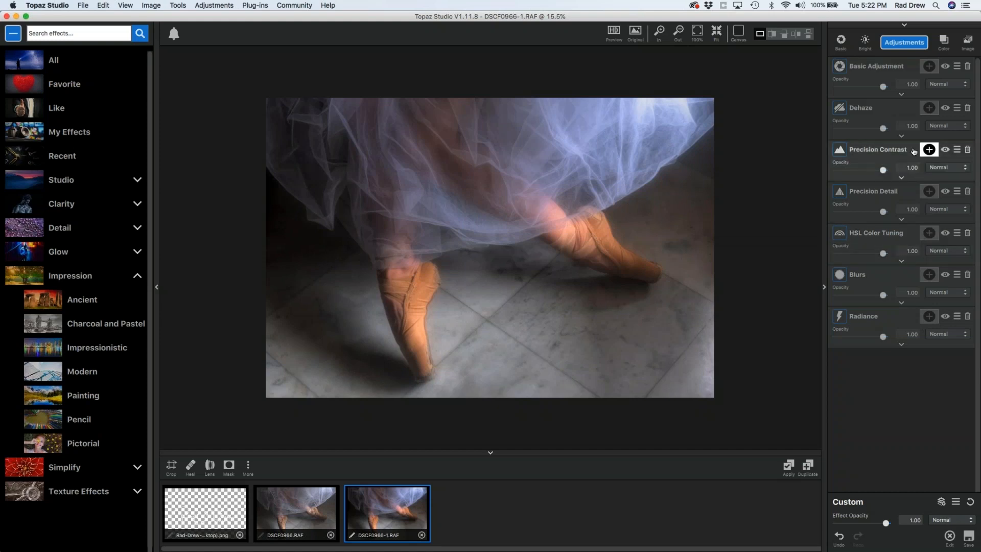
Step: Add a Texture adjustment and open its texture and category manager
click(904, 42)
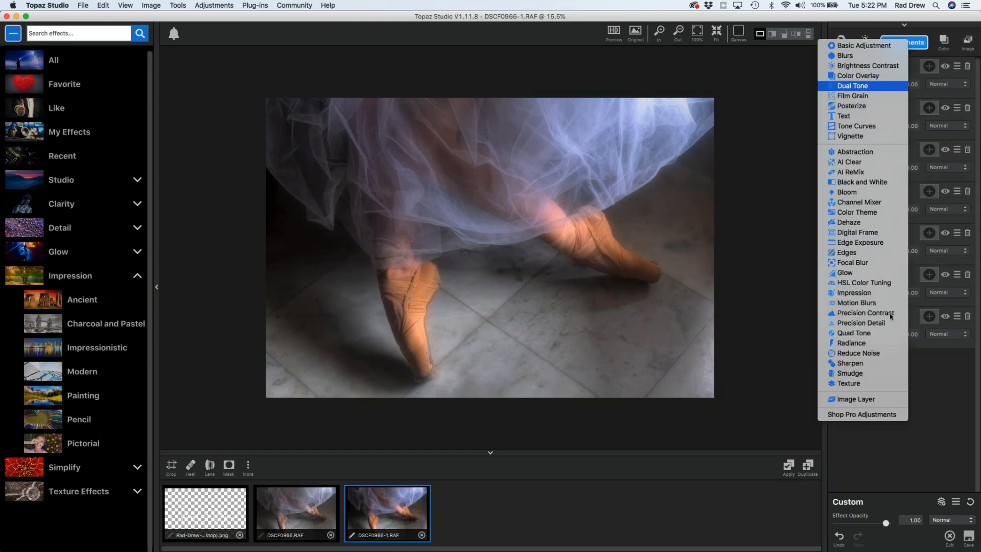
click(863, 386)
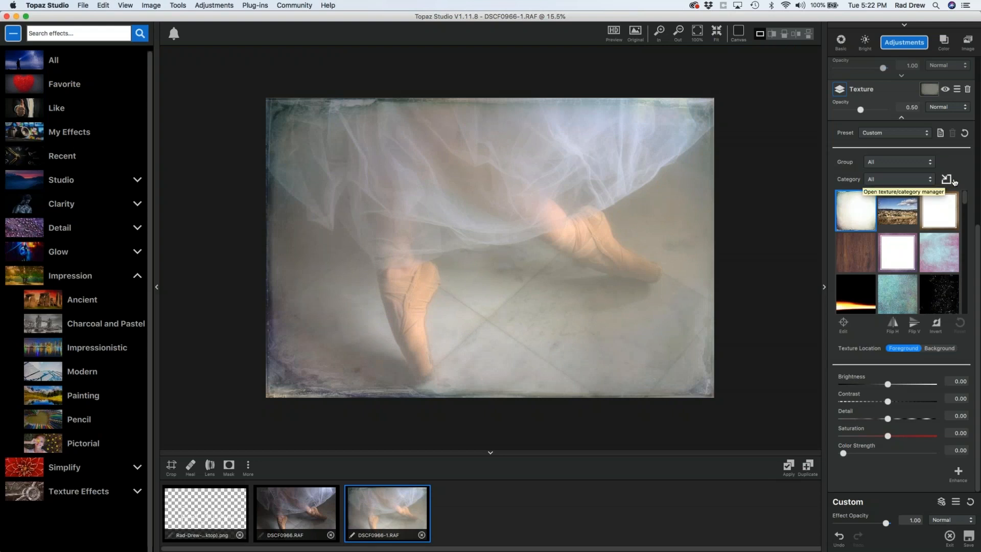
click(946, 179)
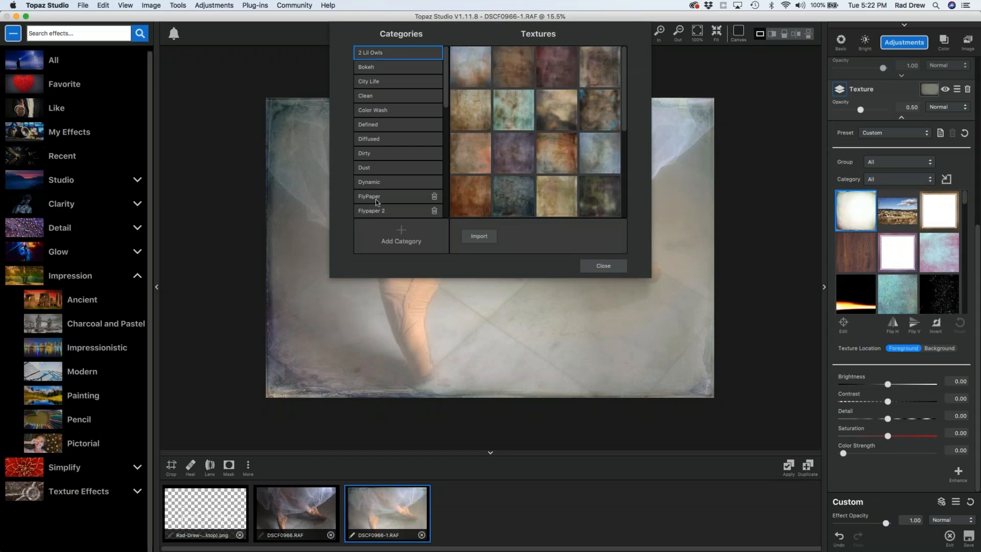
Step: Create a new texture category named Flypaper Today
click(402, 233)
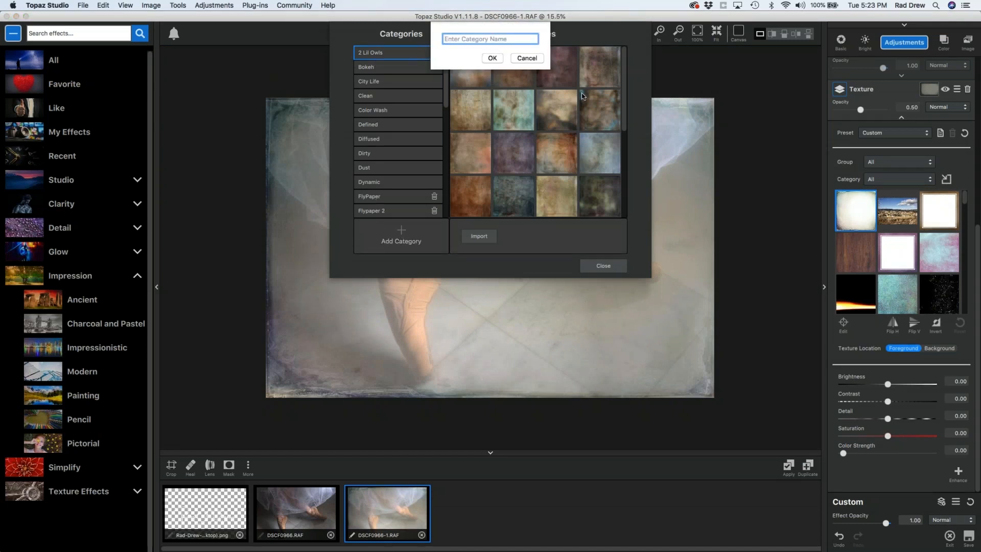
text(Flypa)
key(BackSpace)
key(BackSpace)
key(BackSpace)
key(BackSpace)
key(BackSpace)
text(paper Today)
click(492, 58)
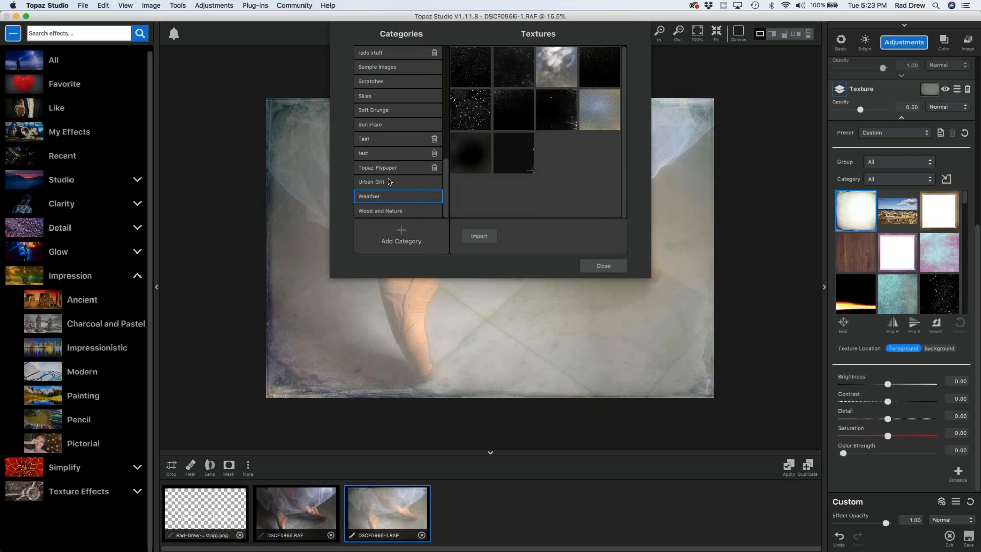
Step: Start a texture import into the Flypaper Today category and search the Mac for "texture"
drag(439, 176, 438, 96)
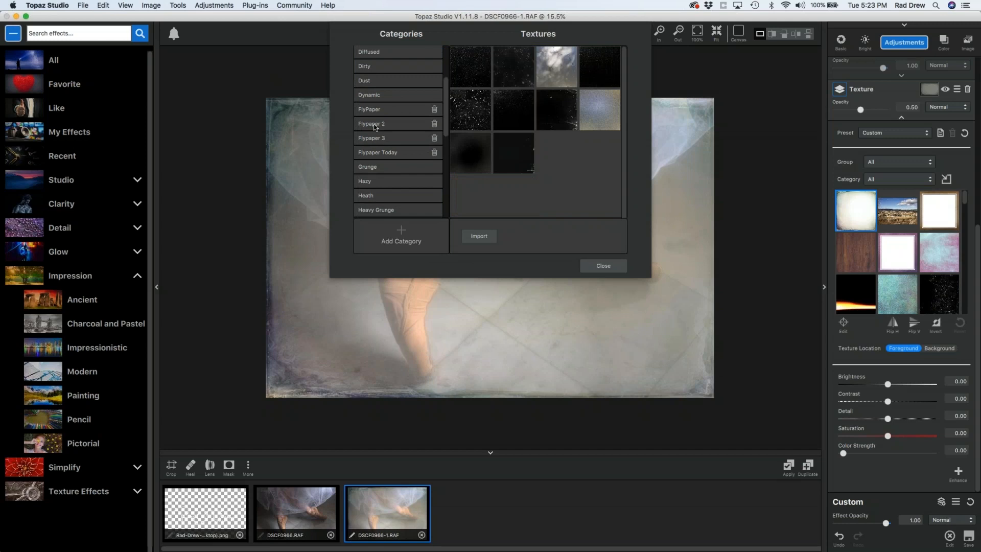
click(384, 153)
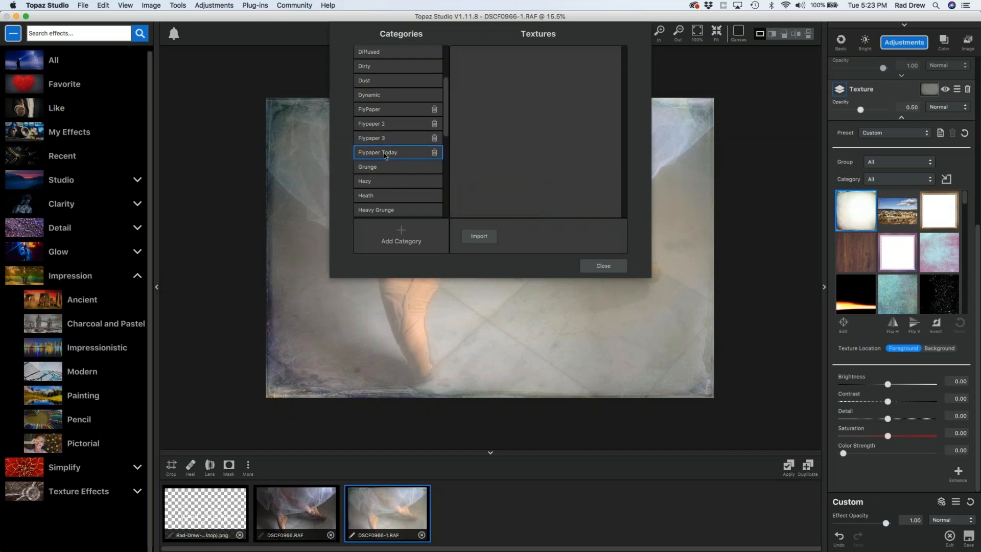
click(478, 238)
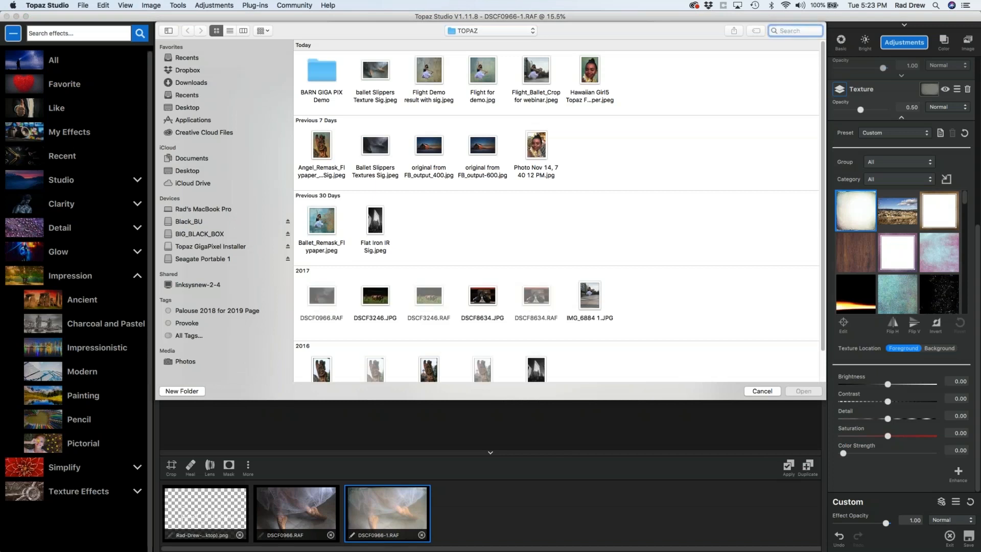
text(texture)
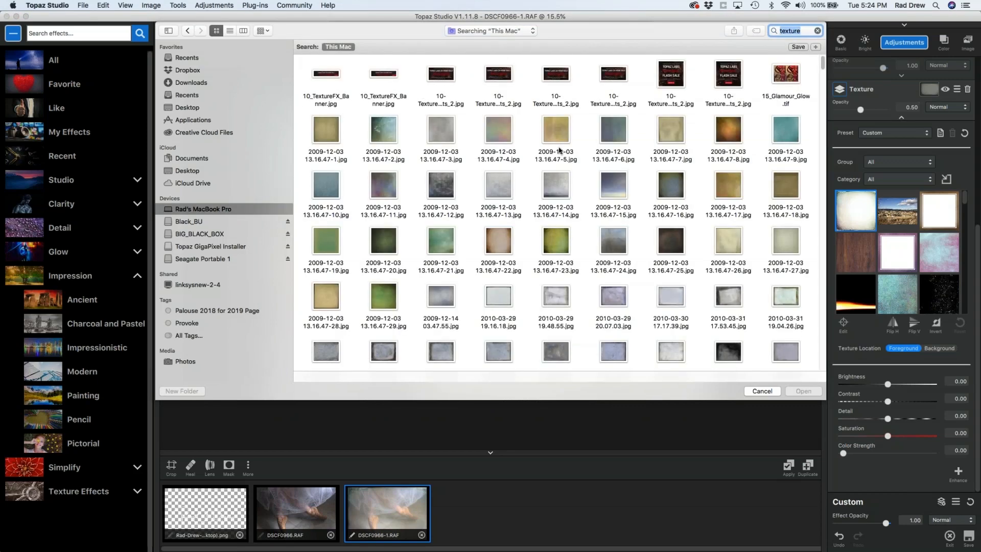
Step: Import the 18 texture files numbered 2009-12-03 13.16.47-10 through 13.16.47-27 into Flypaper Today and close the texture manager
scroll(560, 150, down, 1)
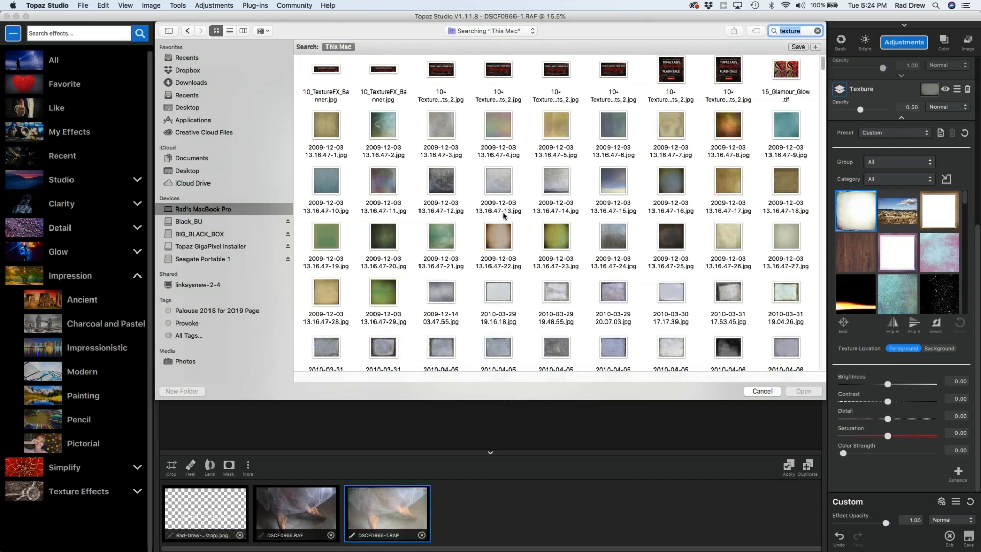
scroll(457, 188, down, 3)
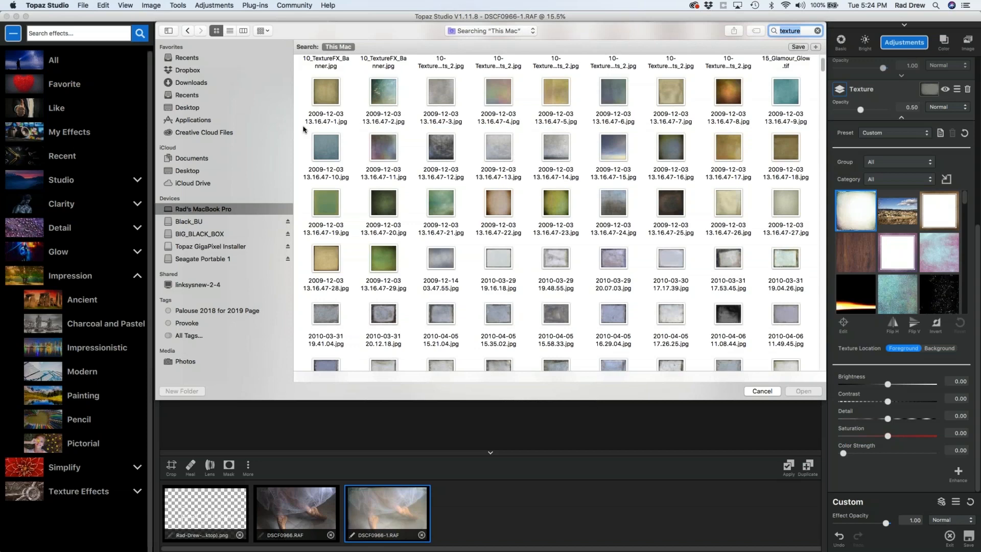
drag(296, 125, 816, 244)
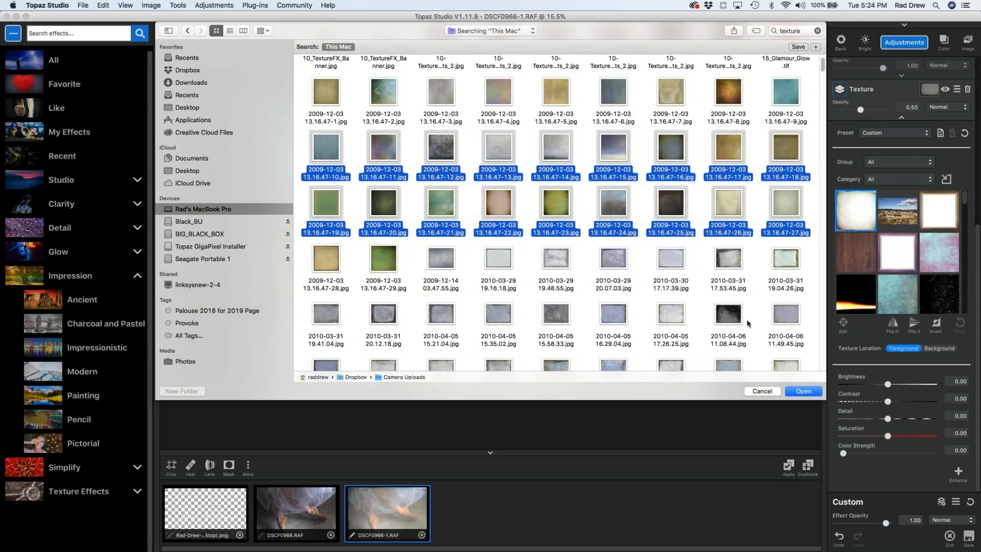
click(804, 392)
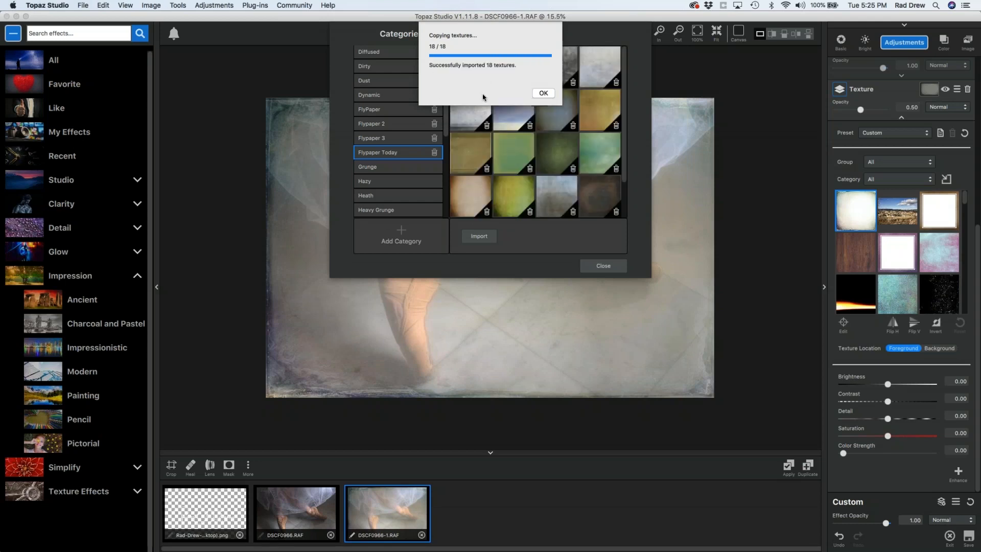
click(543, 92)
click(602, 266)
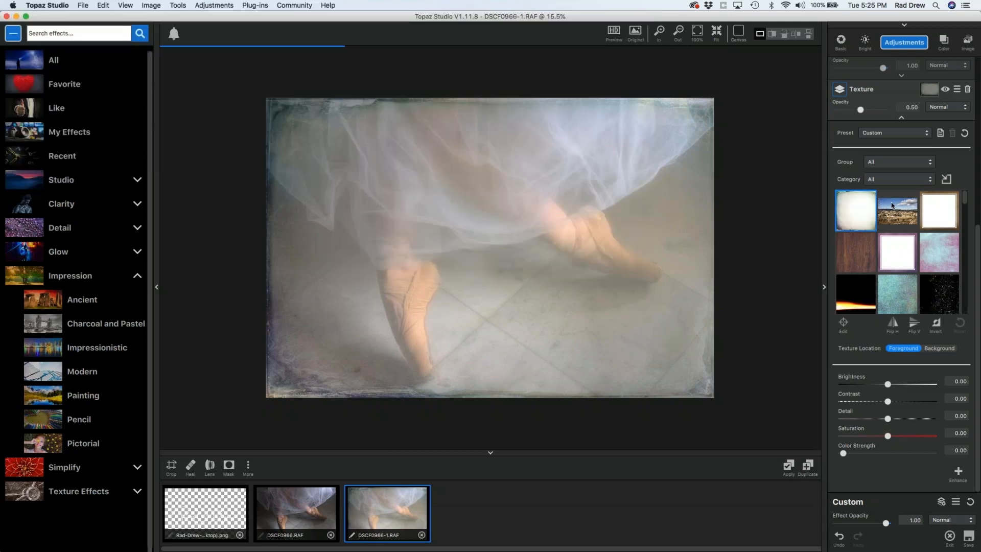
Step: Show the Flypaper Today textures and try its first blue-teal texture on the photo
click(923, 179)
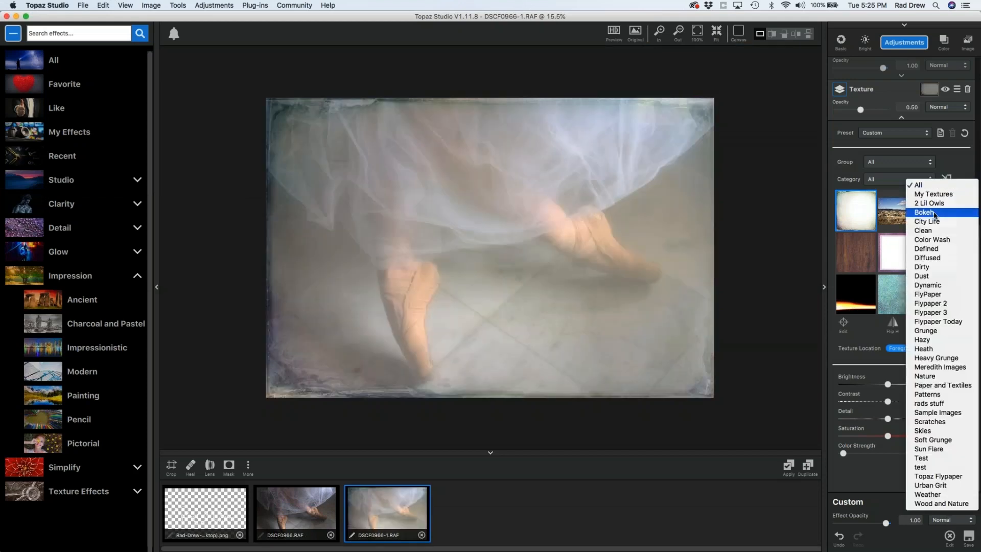
click(948, 323)
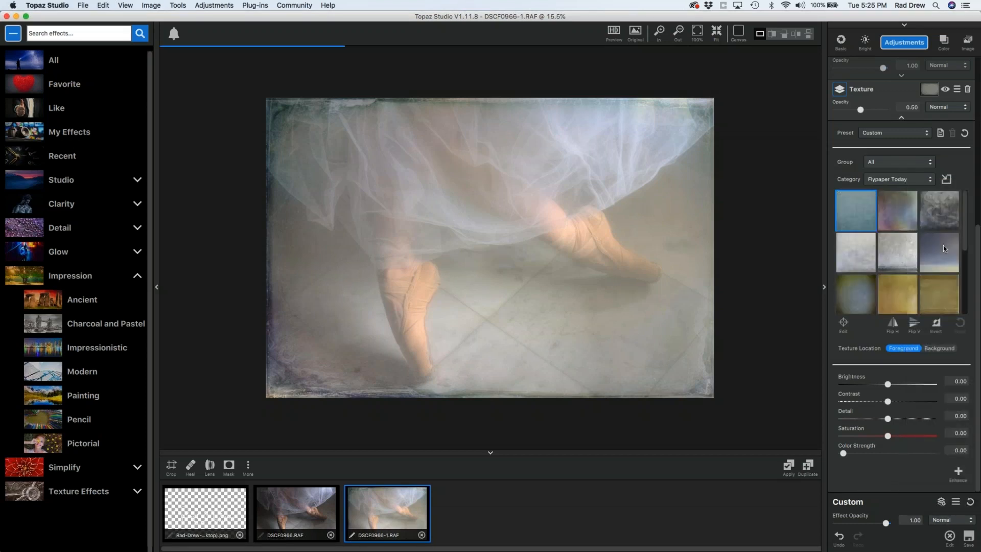
mouse_move(964, 241)
mouse_down()
mouse_move(967, 281)
mouse_move(969, 229)
mouse_up()
click(854, 215)
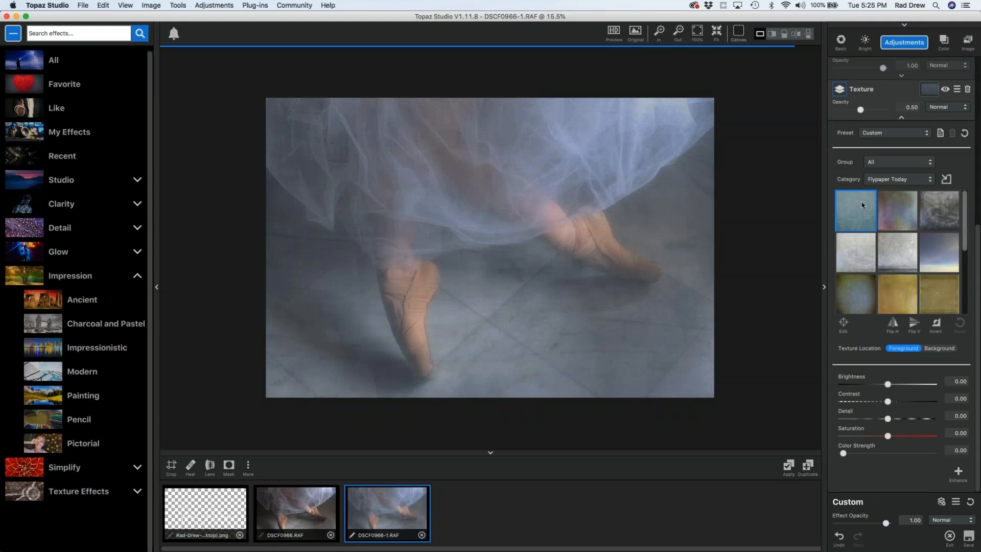
Step: Check the Flypaper Today contents in the texture manager, close it and switch the texture category to FlyPaper
click(946, 179)
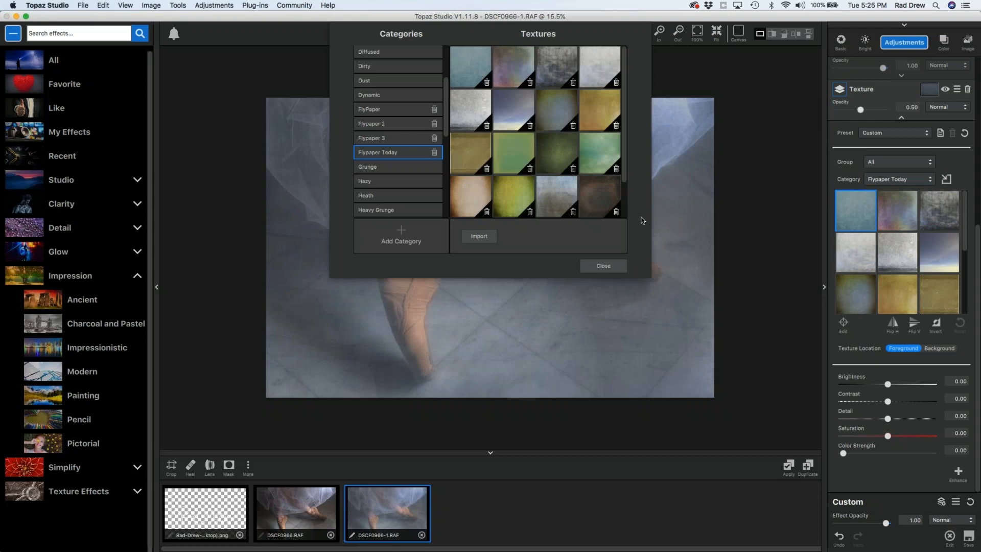
click(603, 265)
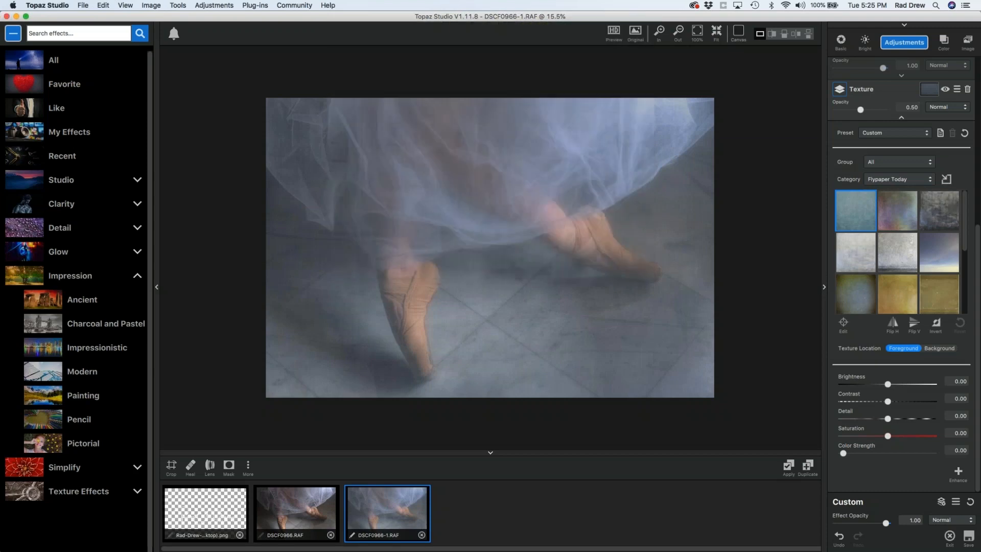
click(927, 180)
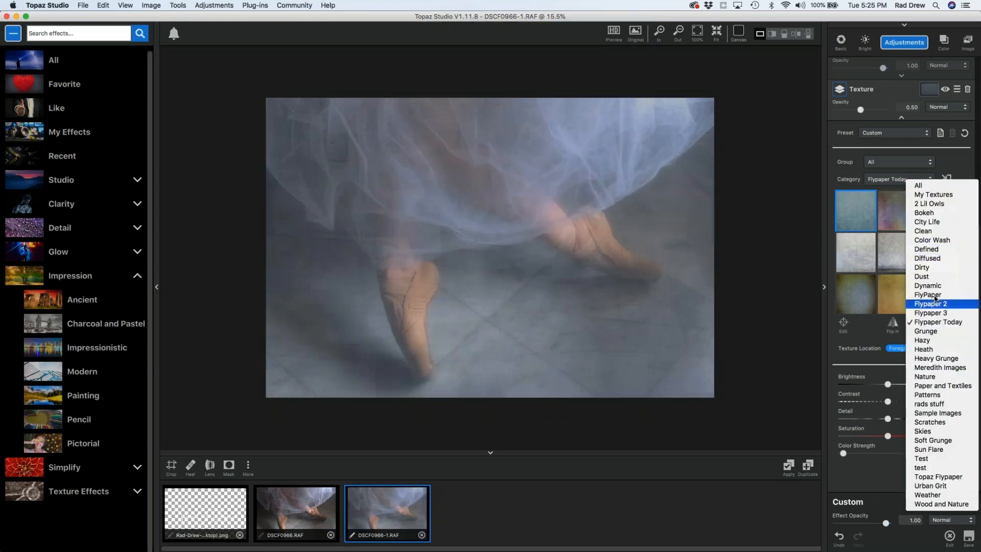
click(934, 294)
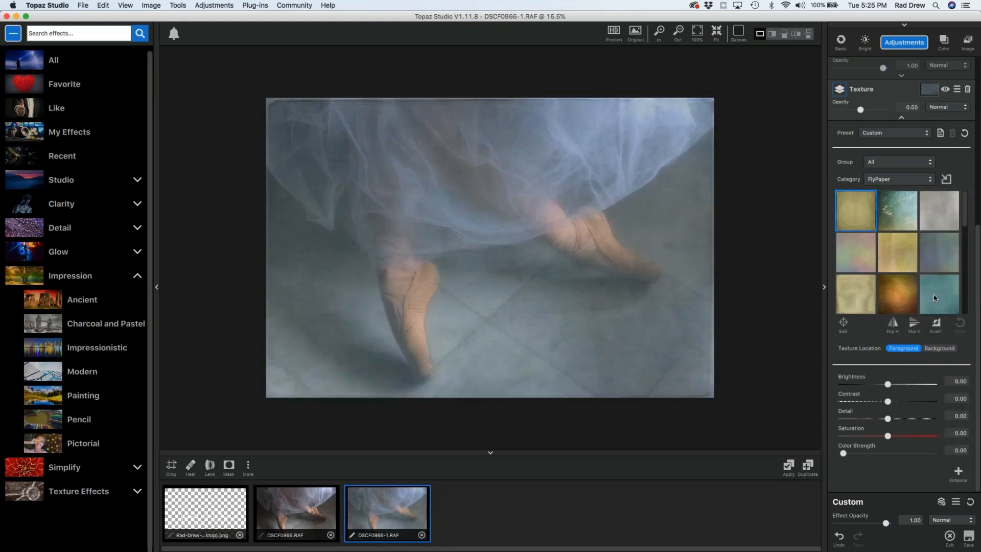
Step: Try several FlyPaper textures on the photo and apply the cloudy blue-green one
scroll(928, 257, down, 1)
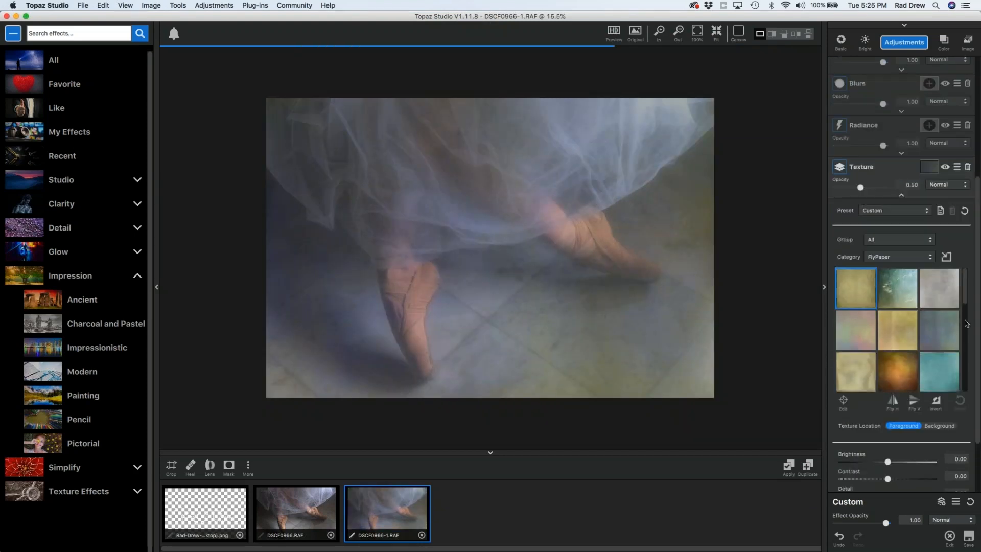
click(938, 287)
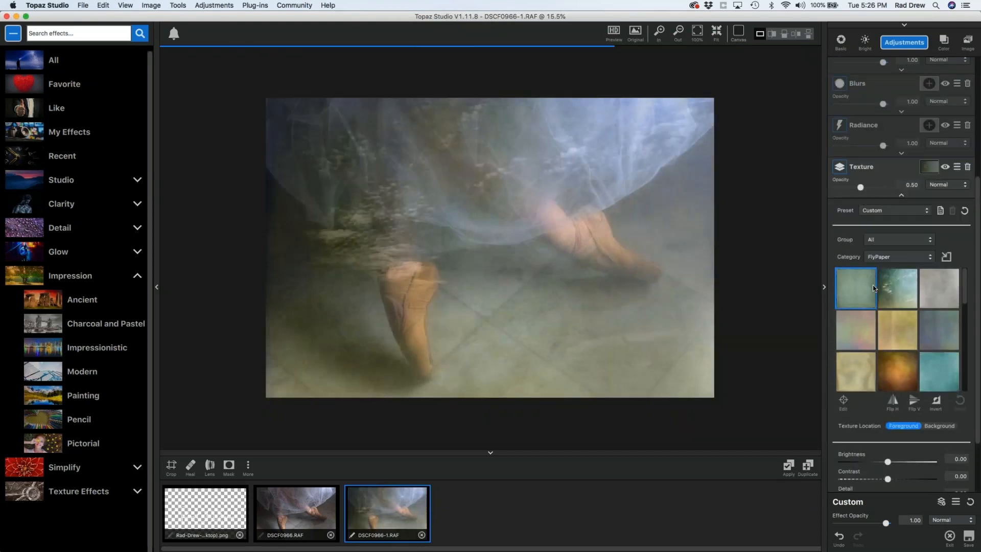
click(930, 288)
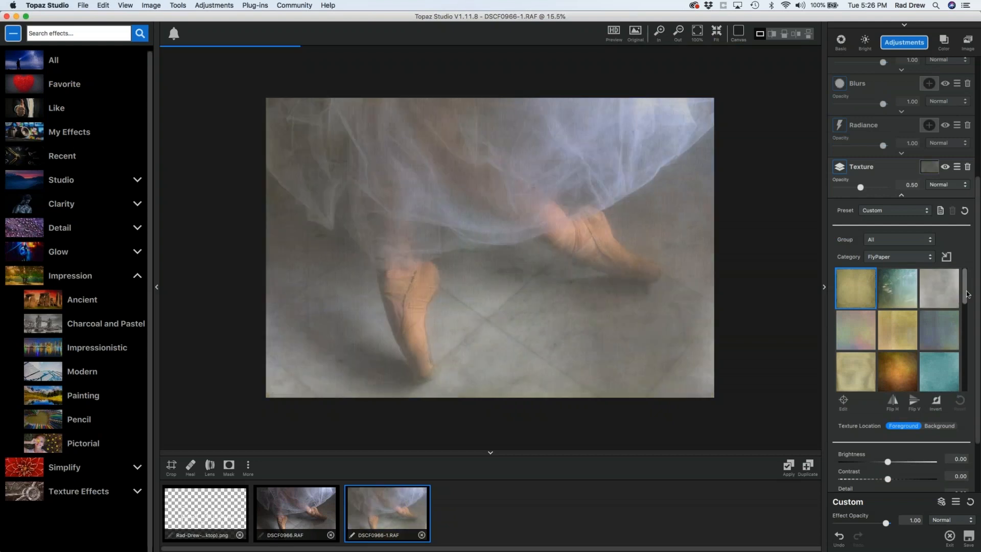
scroll(966, 310, down, 2)
scroll(966, 309, up, 2)
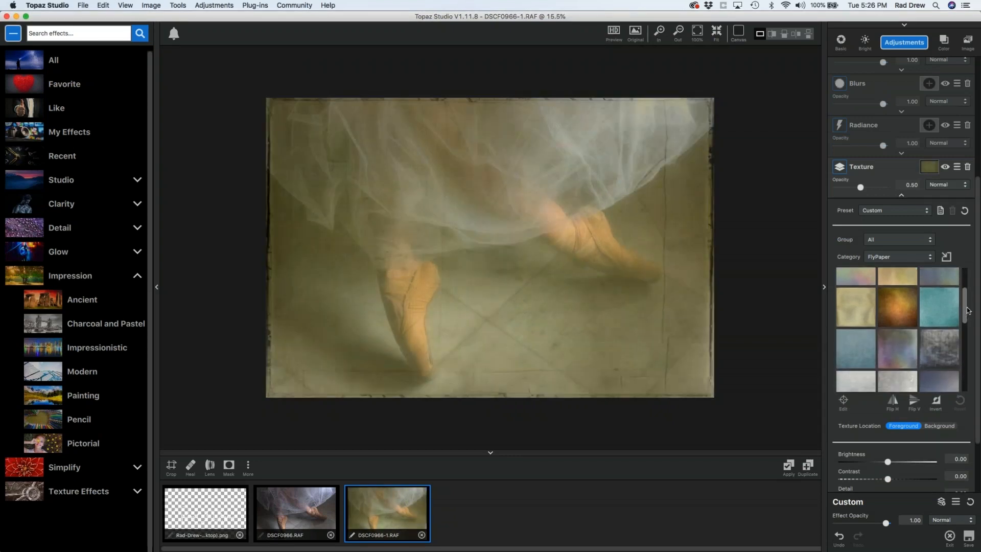
scroll(967, 292, down, 5)
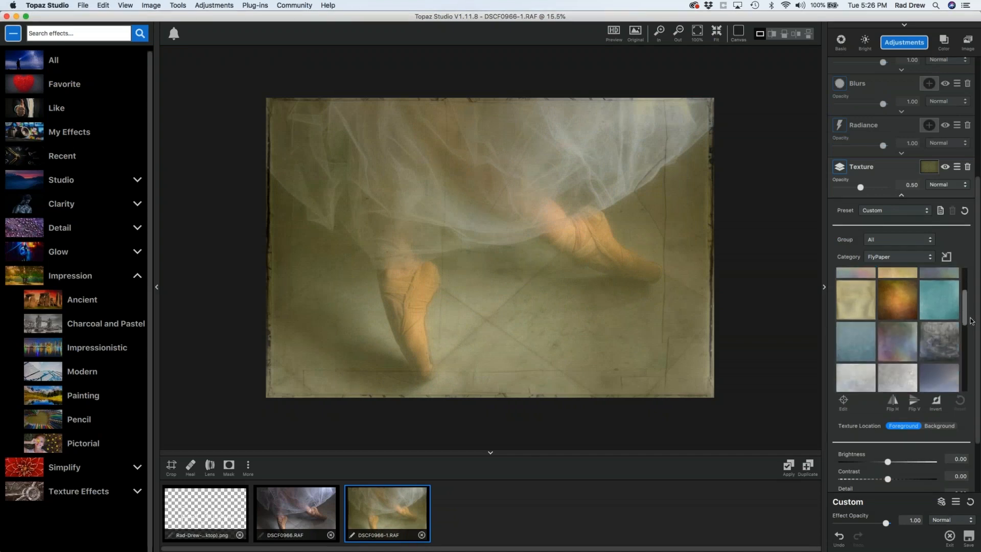
click(942, 351)
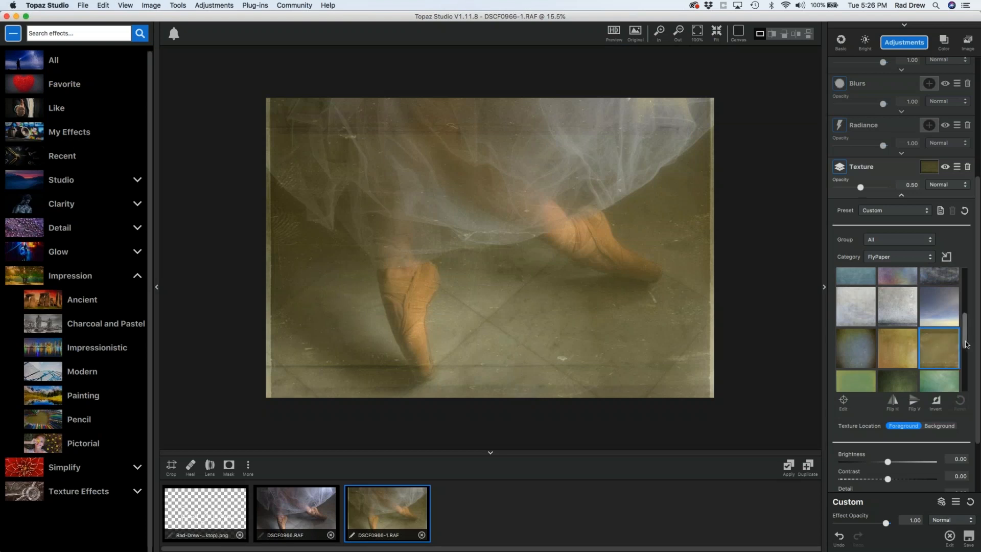
scroll(955, 339, down, 3)
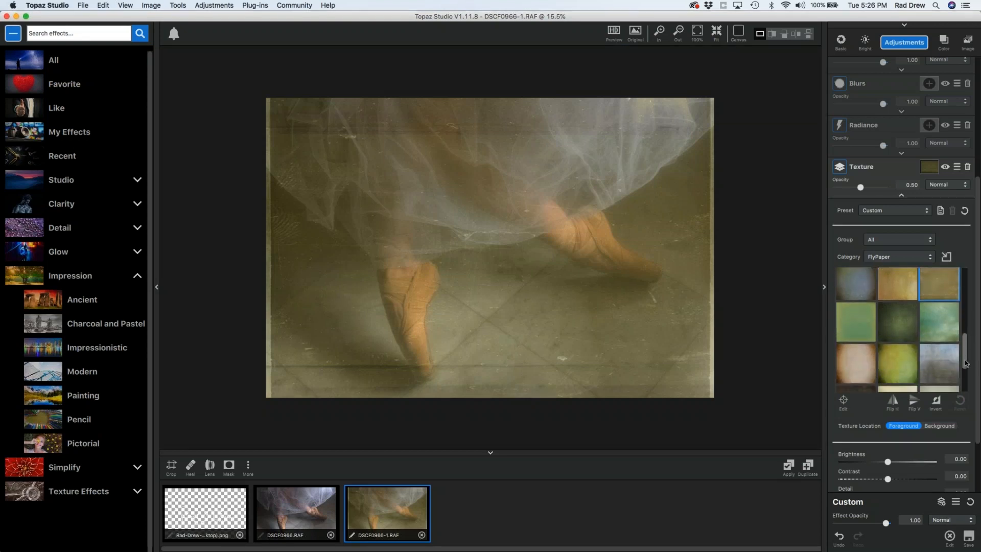
click(941, 333)
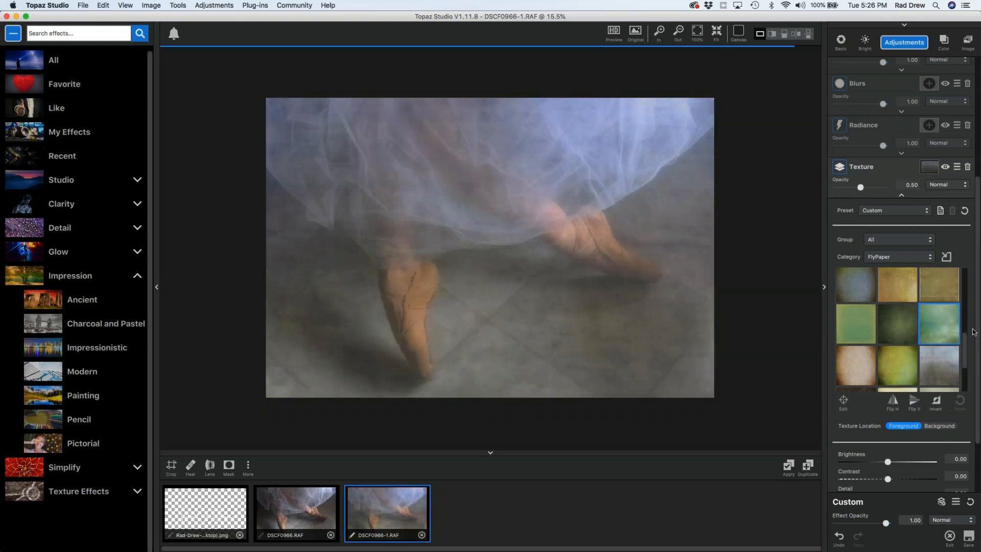
scroll(966, 351, up, 1)
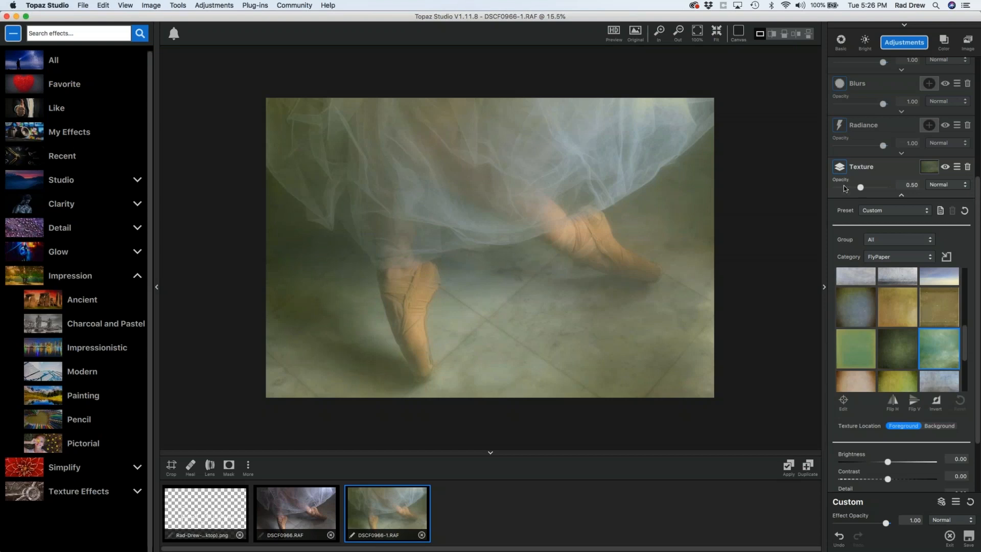
Step: Compare the photo with the Texture adjustment's Opacity at 1.00 and at 0.00
drag(861, 188, 898, 191)
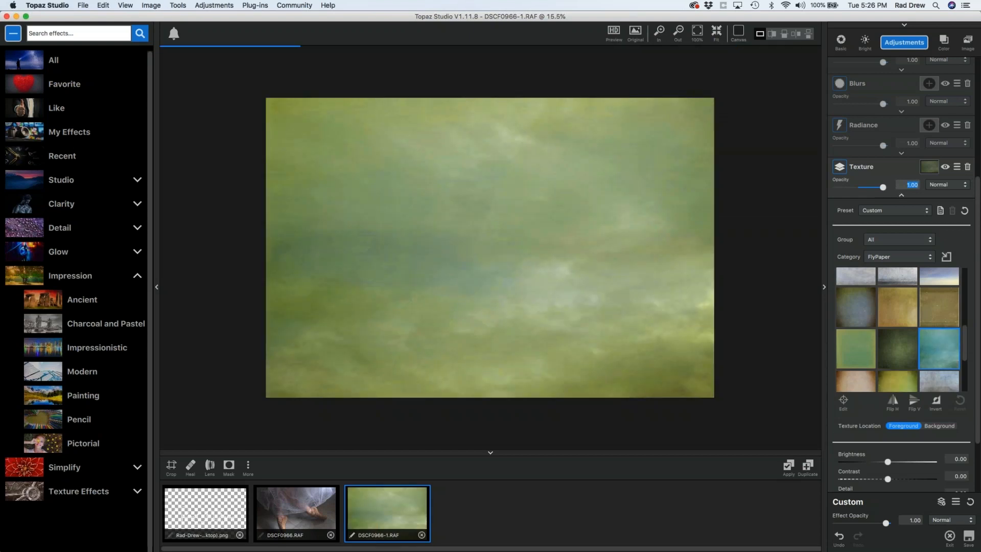
scroll(899, 307, down, 3)
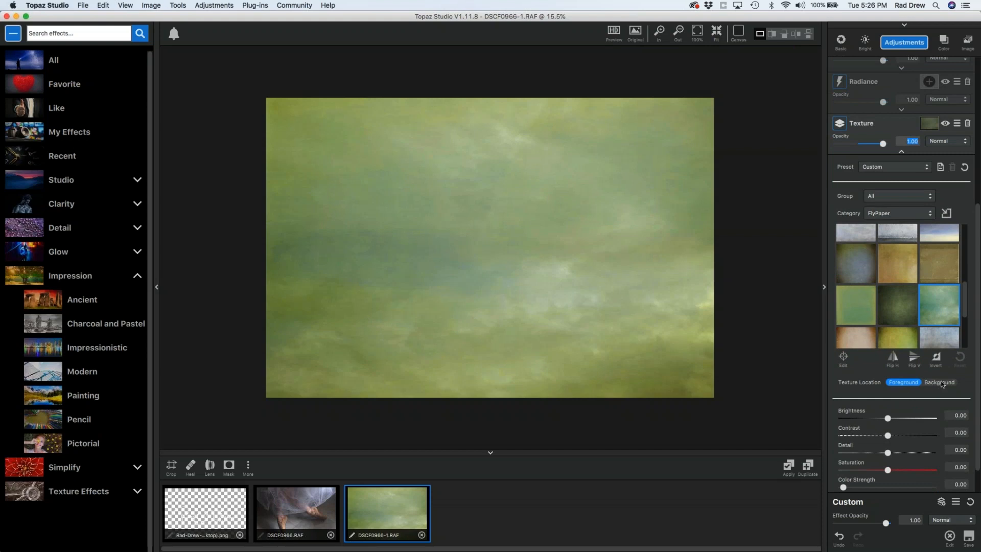
drag(877, 143, 830, 145)
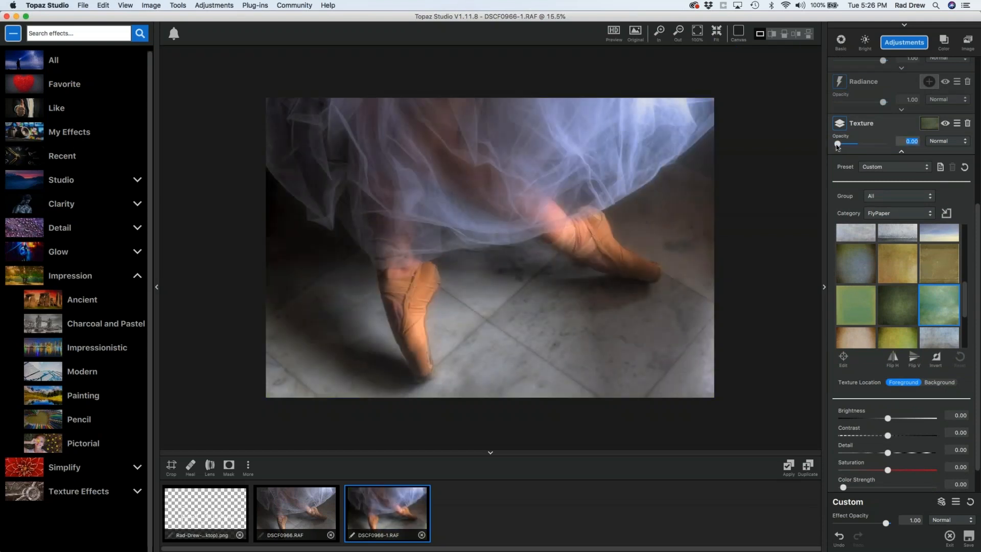
Step: Set the Texture adjustment's Opacity to 0.32
drag(837, 144, 858, 147)
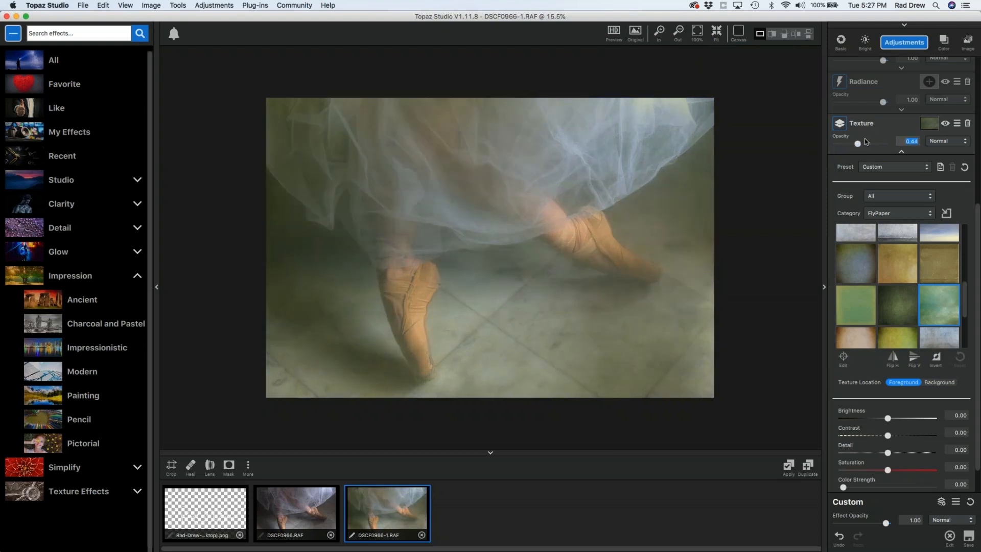
drag(858, 144, 848, 144)
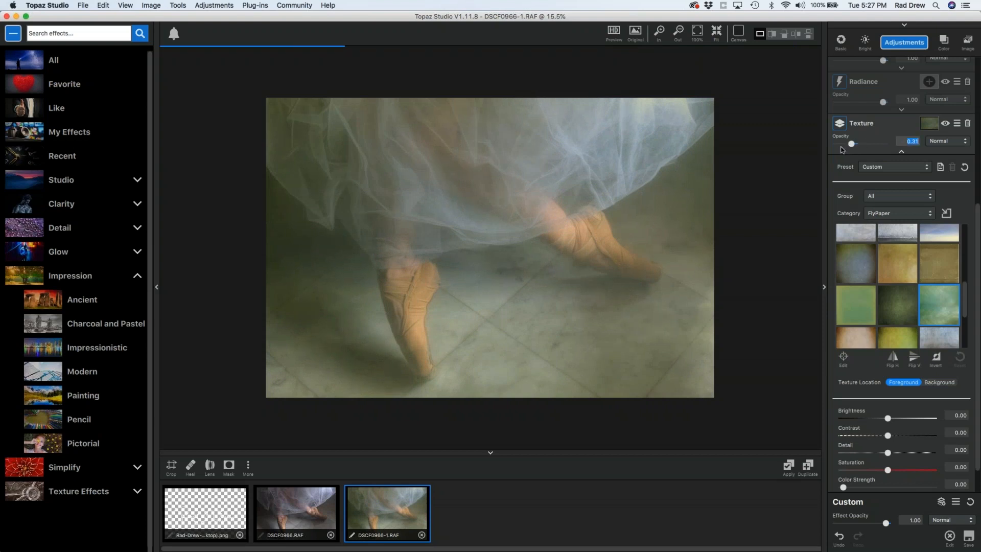
drag(851, 145, 851, 145)
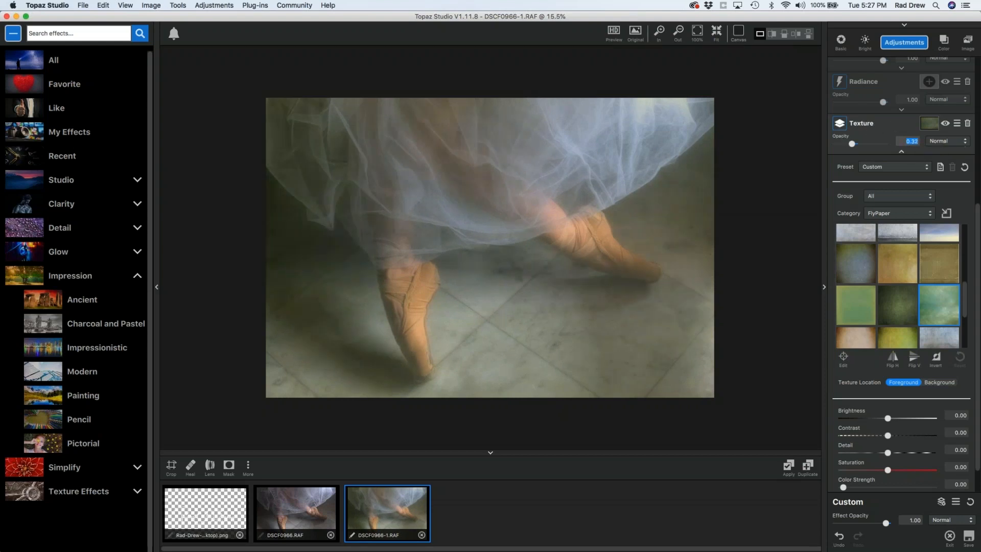
Step: Set the Texture adjustment's blending mode to Multiply and its Opacity to 0.51
click(965, 142)
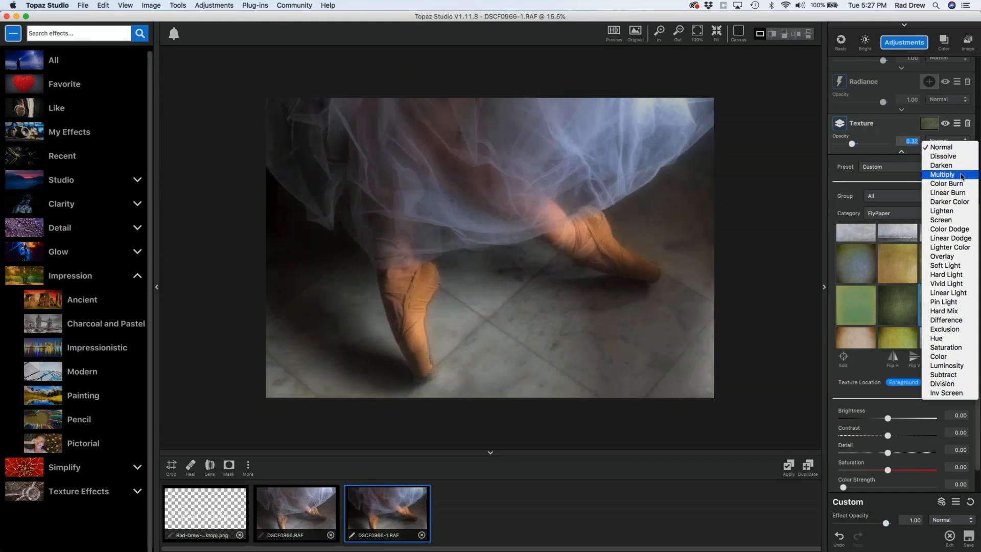
click(874, 127)
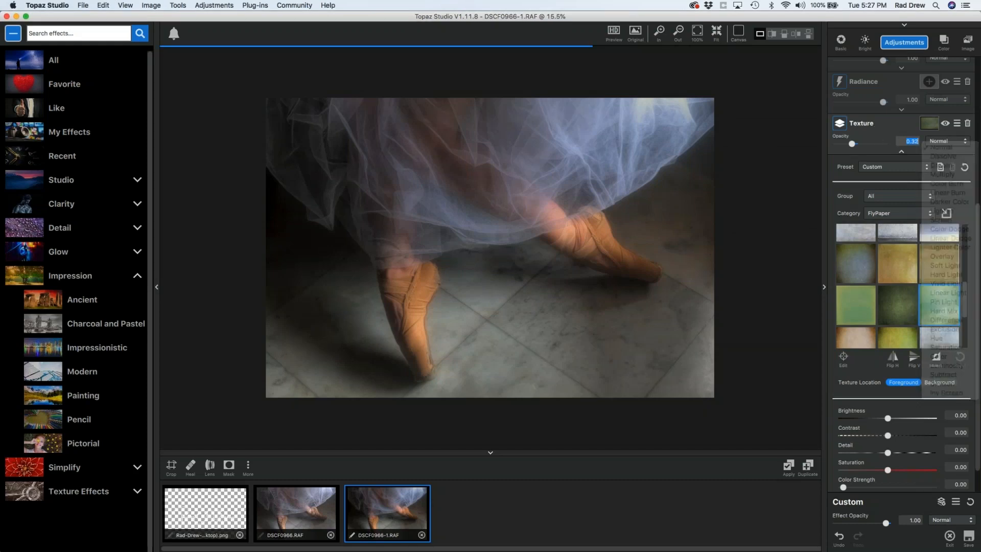
drag(853, 144, 866, 143)
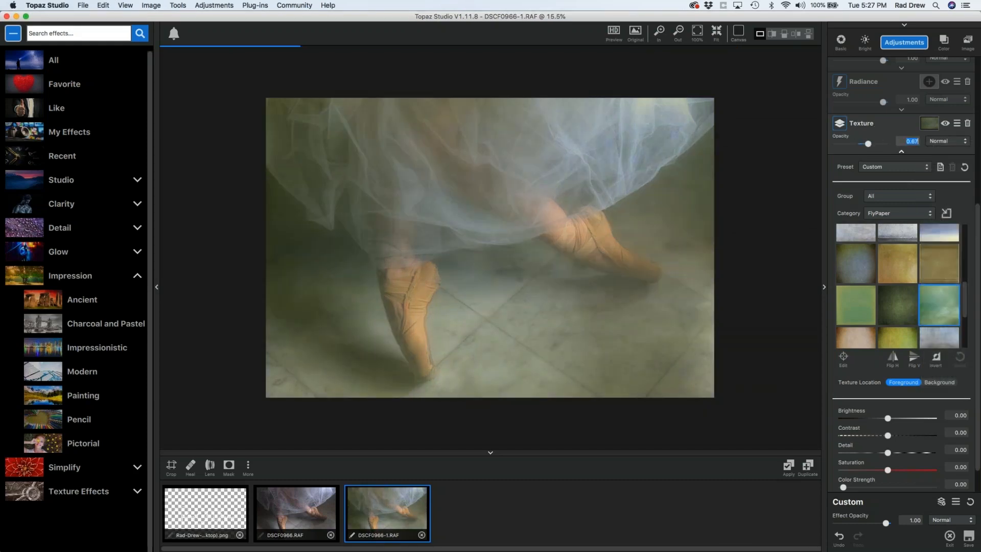
click(945, 142)
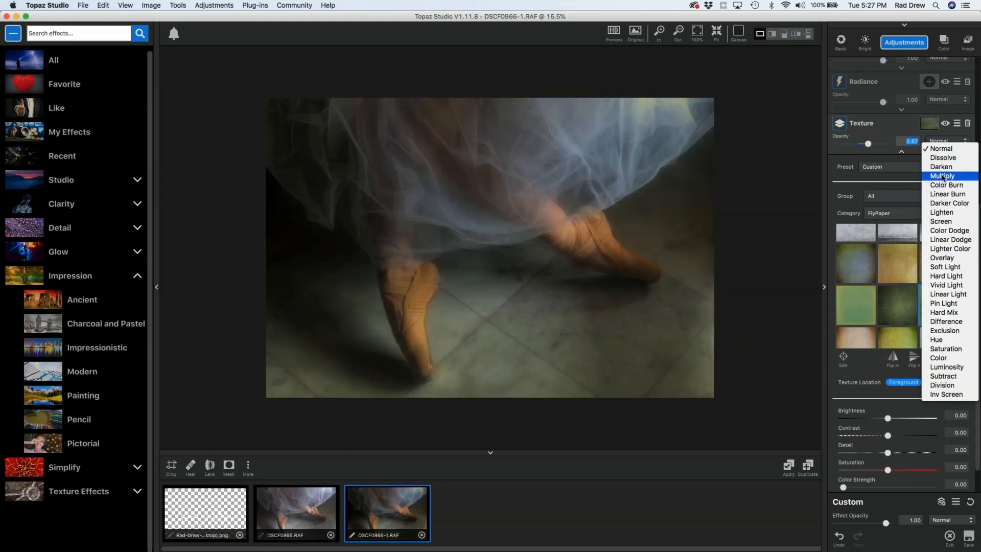
click(942, 177)
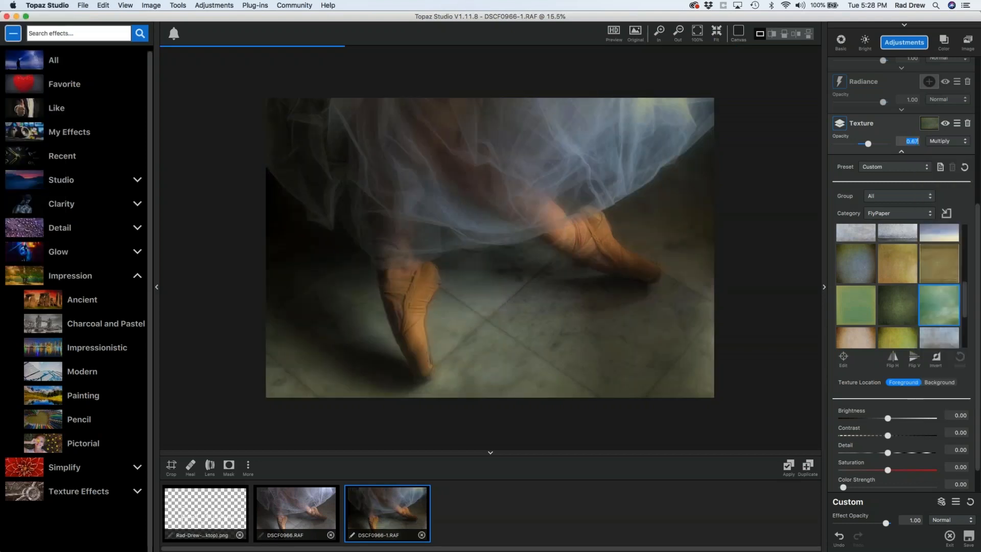
click(889, 240)
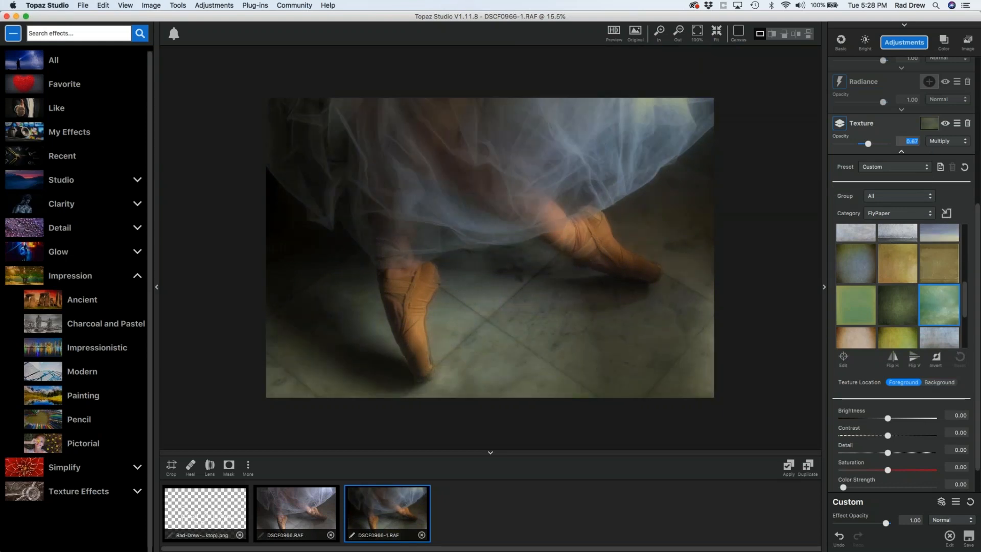
drag(867, 143, 861, 144)
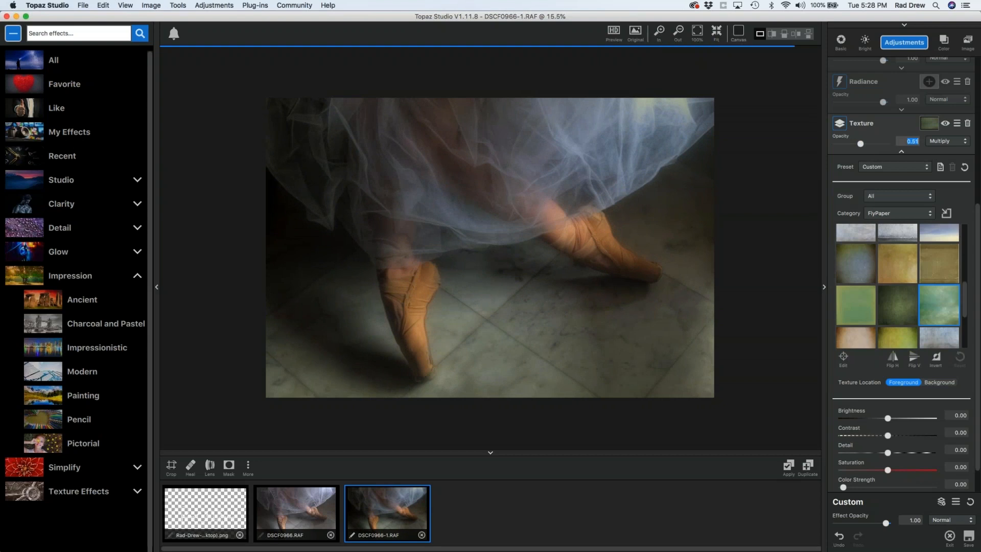
Step: Set the texture's Brightness to -0.38, Contrast to 0.16, Detail to 0.25 and Saturation to 0.10
scroll(976, 363, down, 2)
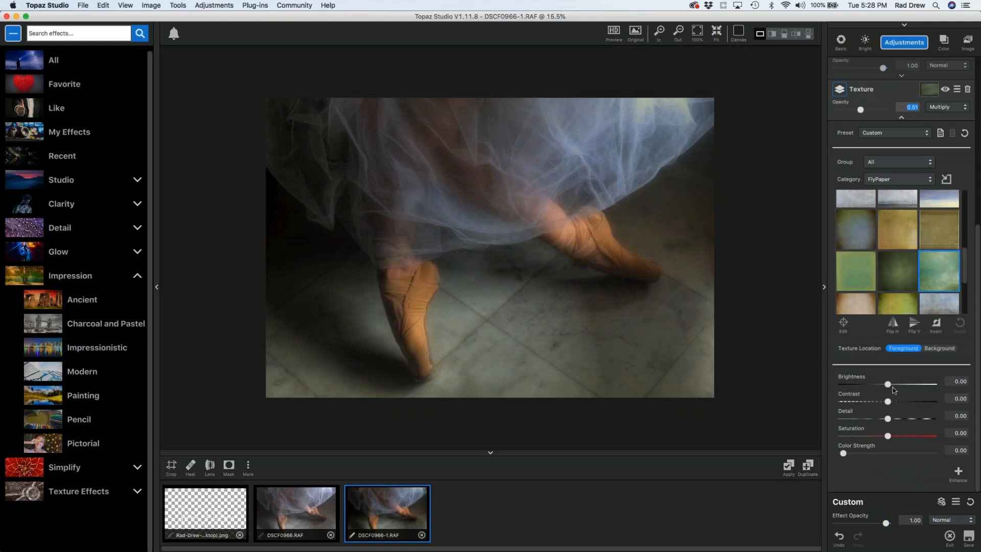
drag(885, 386, 870, 387)
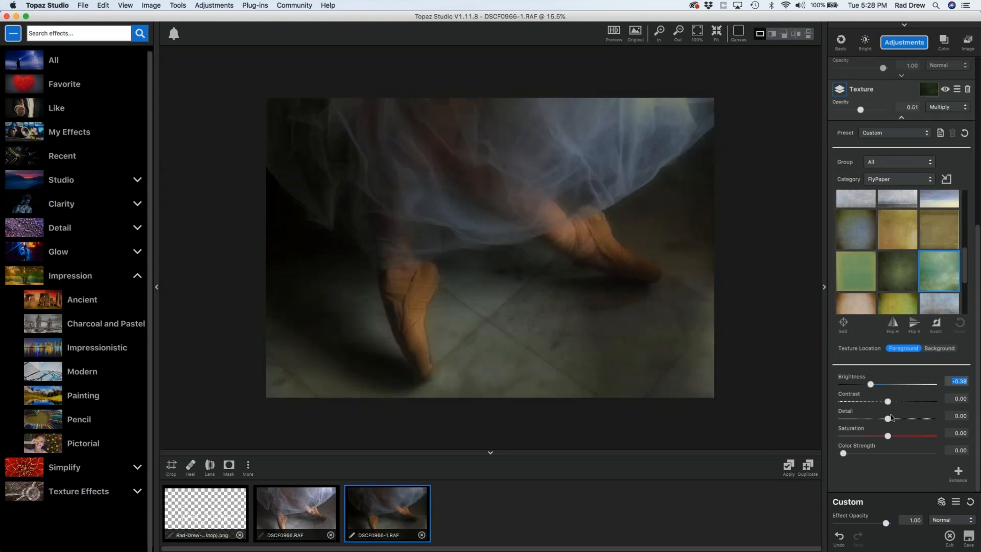
drag(889, 404, 897, 405)
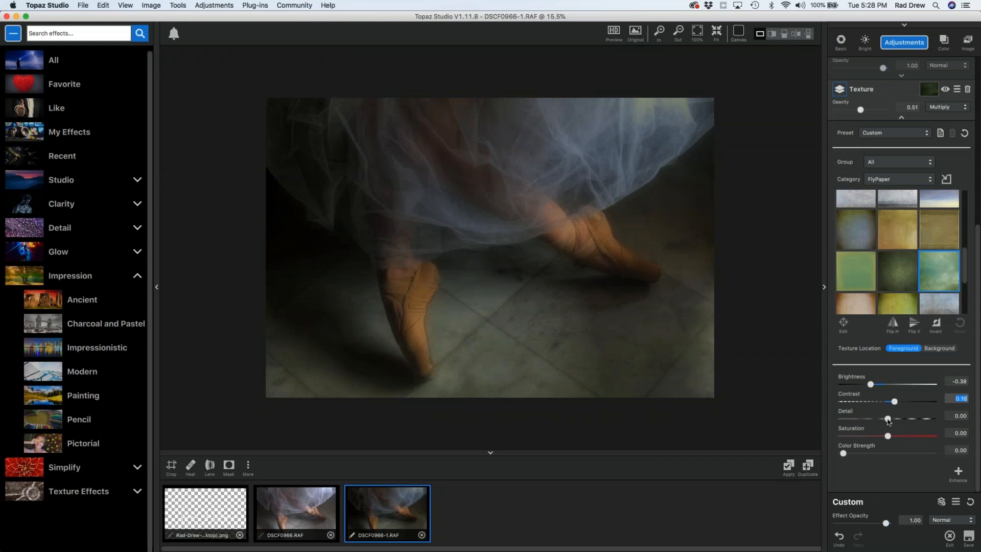
drag(887, 419, 903, 419)
drag(888, 436, 898, 437)
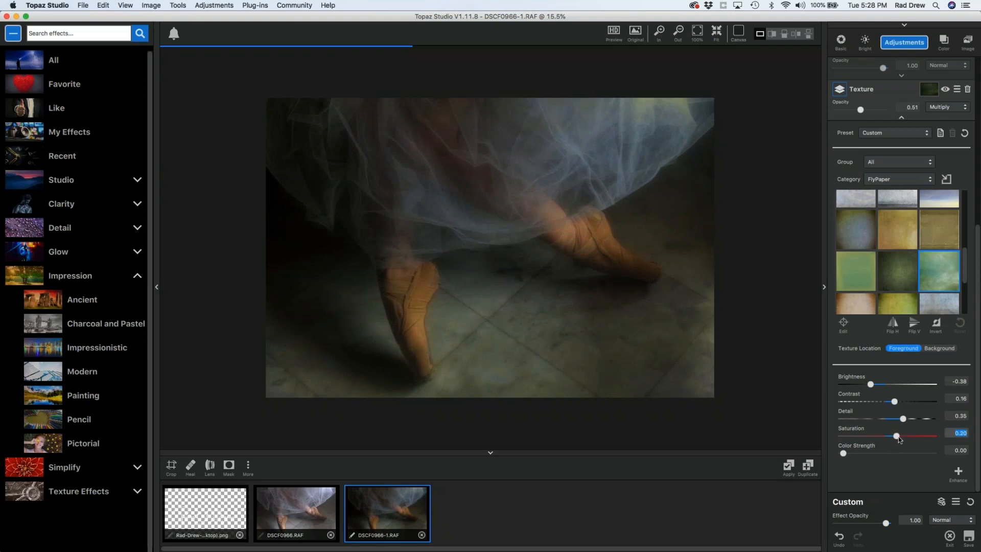
mouse_move(898, 437)
mouse_down()
mouse_move(889, 438)
mouse_move(897, 418)
mouse_up()
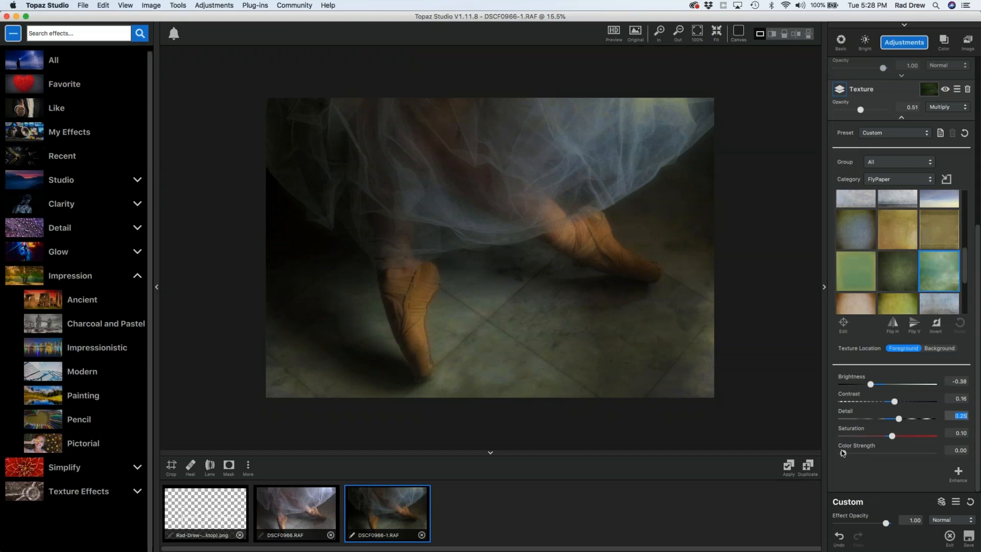
Step: Try tinting the texture with different Color Strength and Color settings, and return Color Strength to 0.00
drag(844, 454, 889, 475)
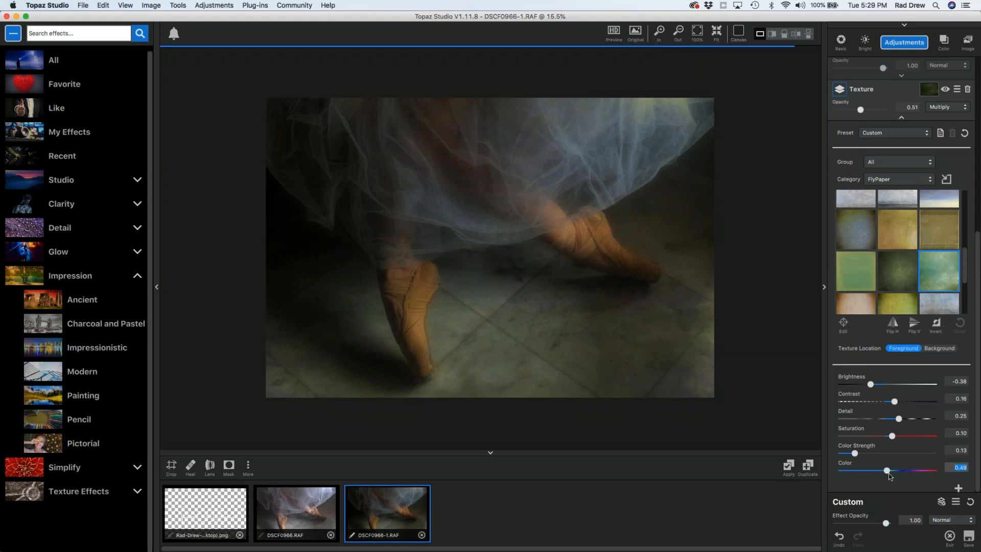
drag(887, 470, 926, 474)
drag(854, 454, 867, 455)
drag(925, 470, 866, 475)
drag(854, 468, 855, 469)
double_click(871, 451)
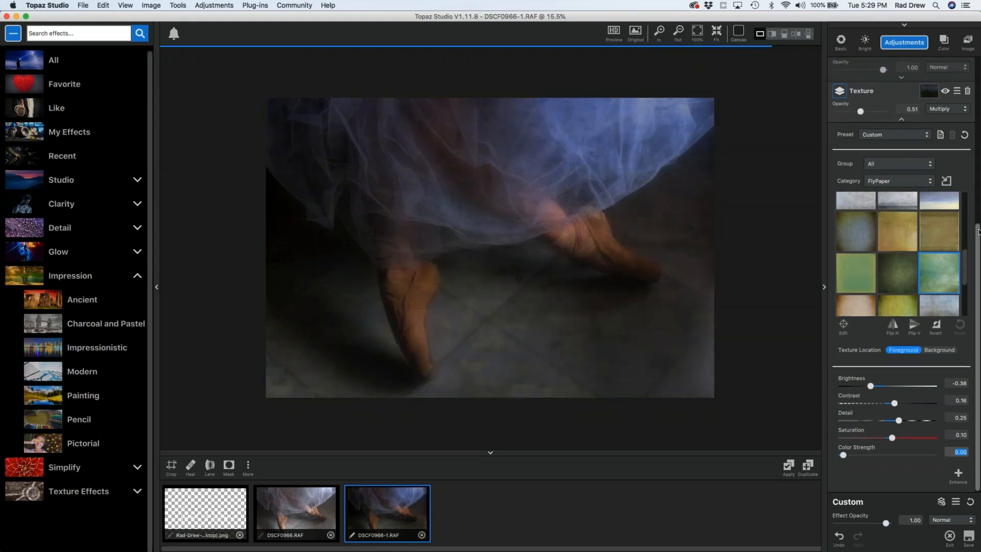
Step: Enhance the Texture adjustment with a nested Texture adjustment and switch the nested one's category to FlyPaper
scroll(979, 231, up, 2)
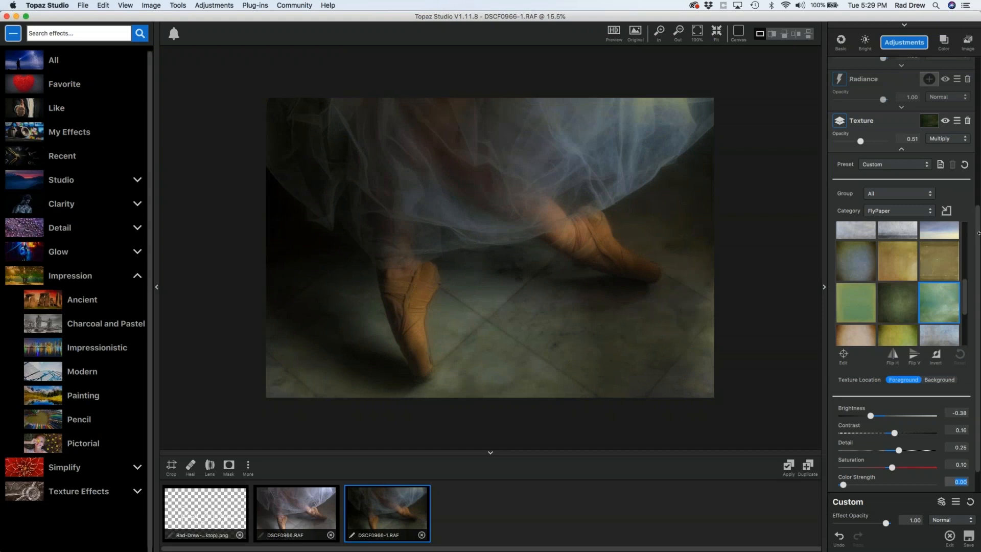
scroll(977, 254, down, 2)
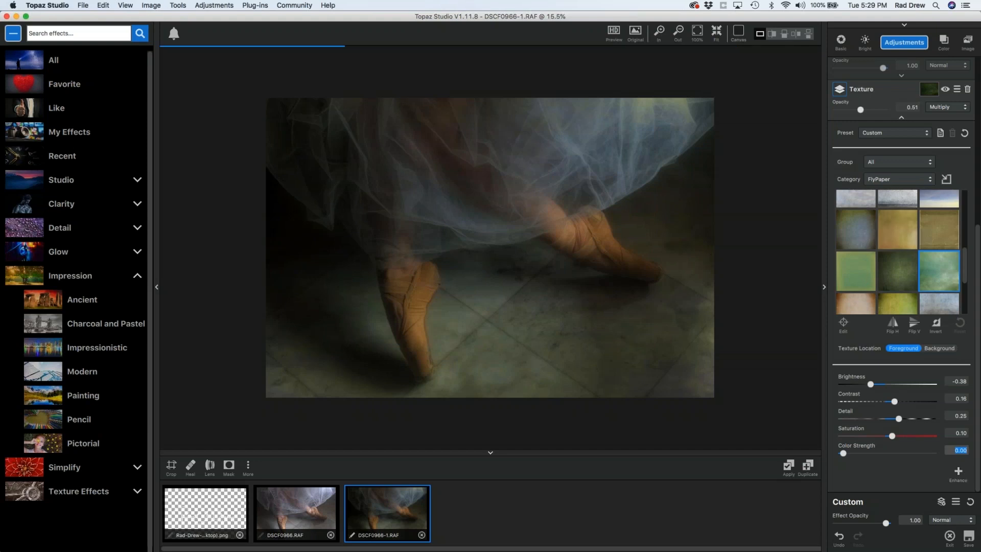
click(959, 471)
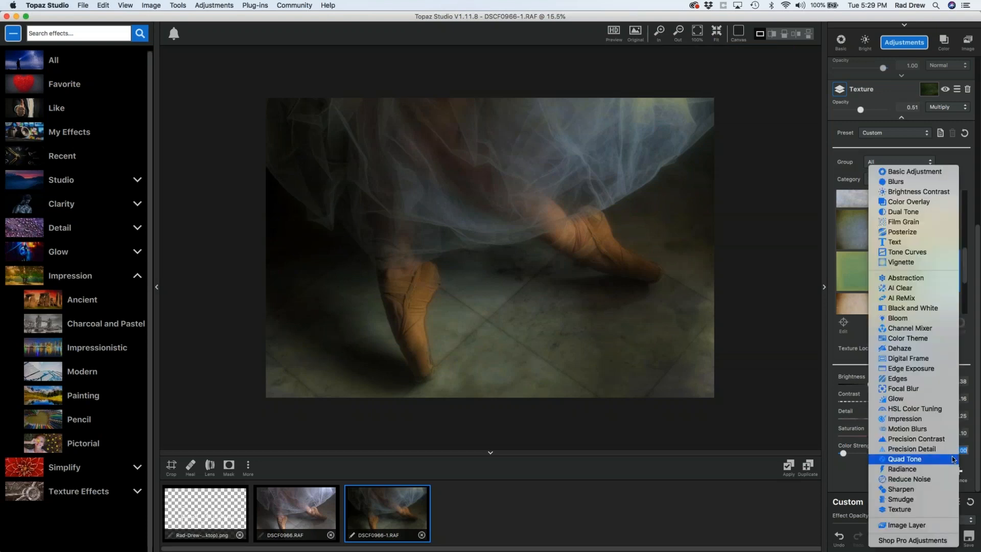
click(908, 510)
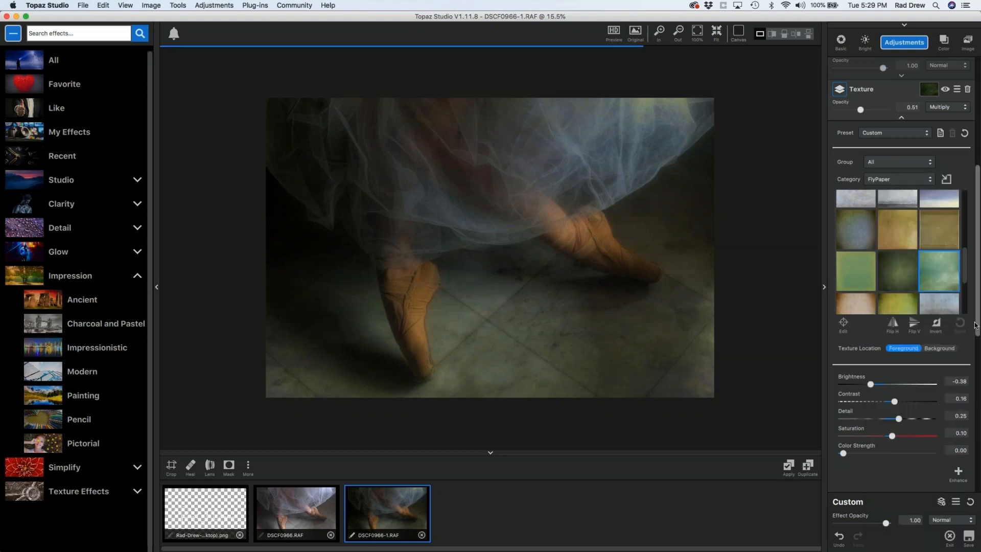
drag(976, 326, 975, 481)
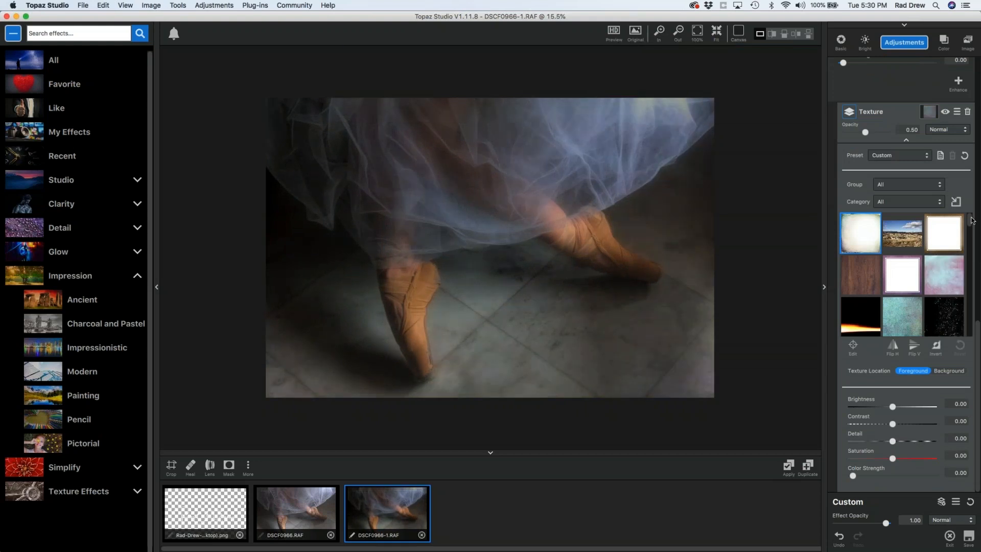
click(939, 201)
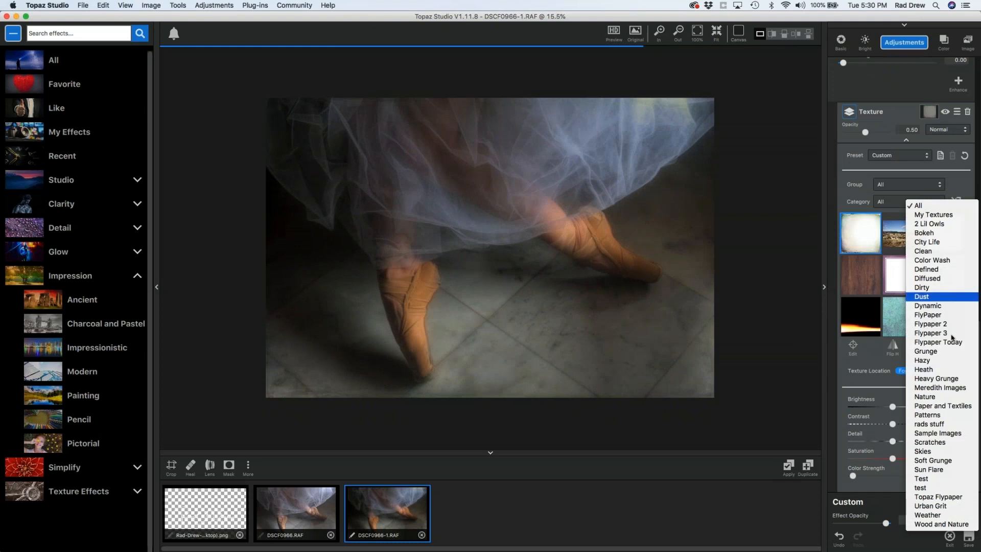
click(923, 314)
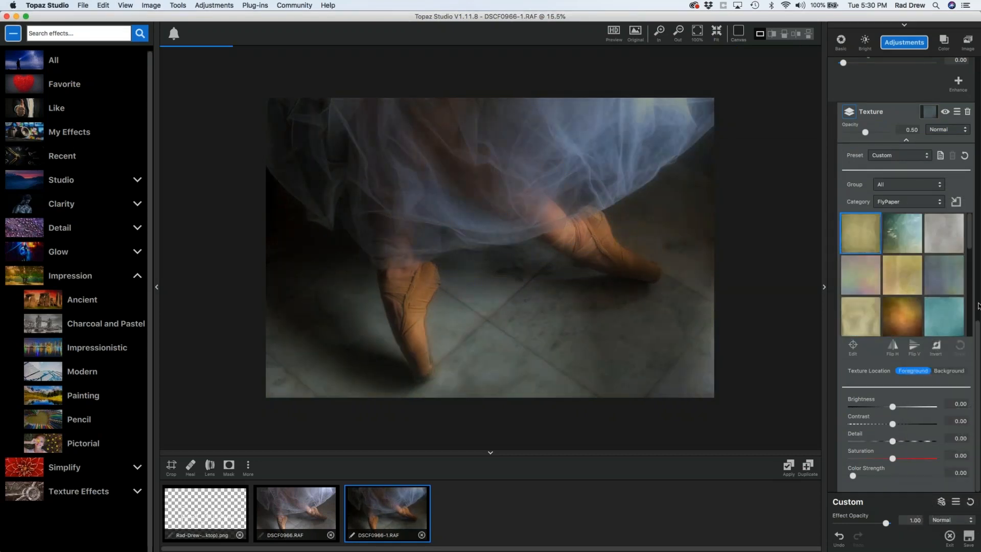
Step: Try several FlyPaper textures in the nested Texture adjustment and apply the mottled orange-brown one
click(949, 320)
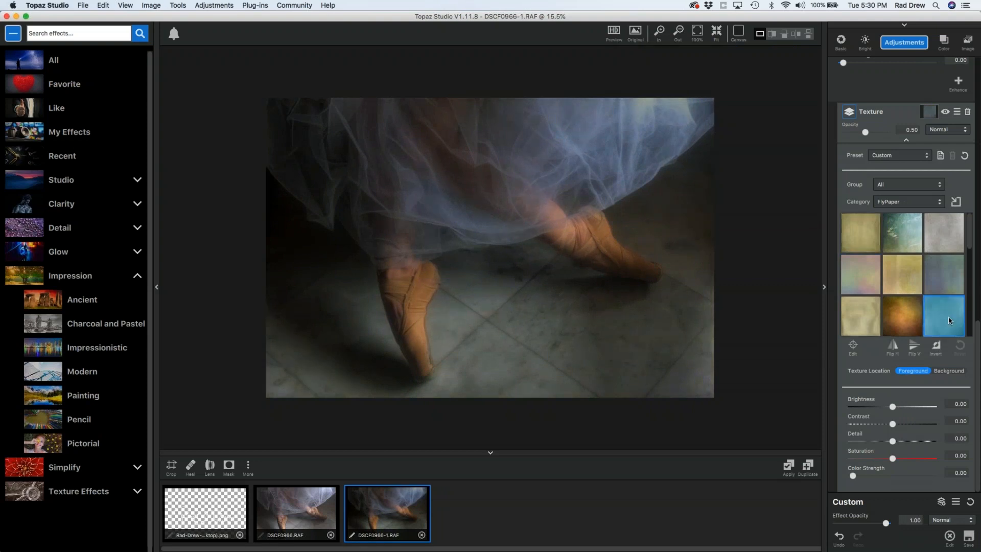
mouse_move(968, 236)
mouse_down()
mouse_move(969, 251)
mouse_move(971, 239)
mouse_up()
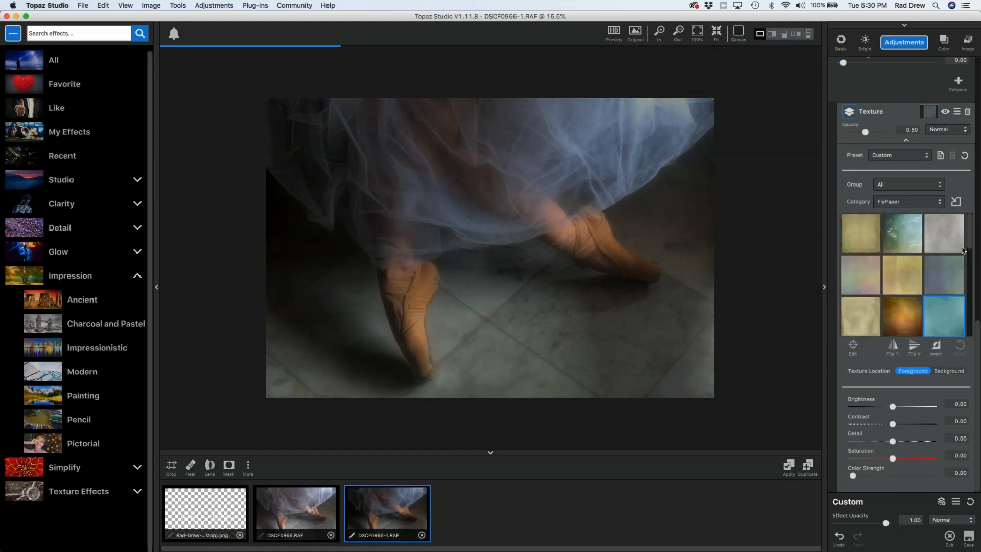
scroll(958, 301, down, 5)
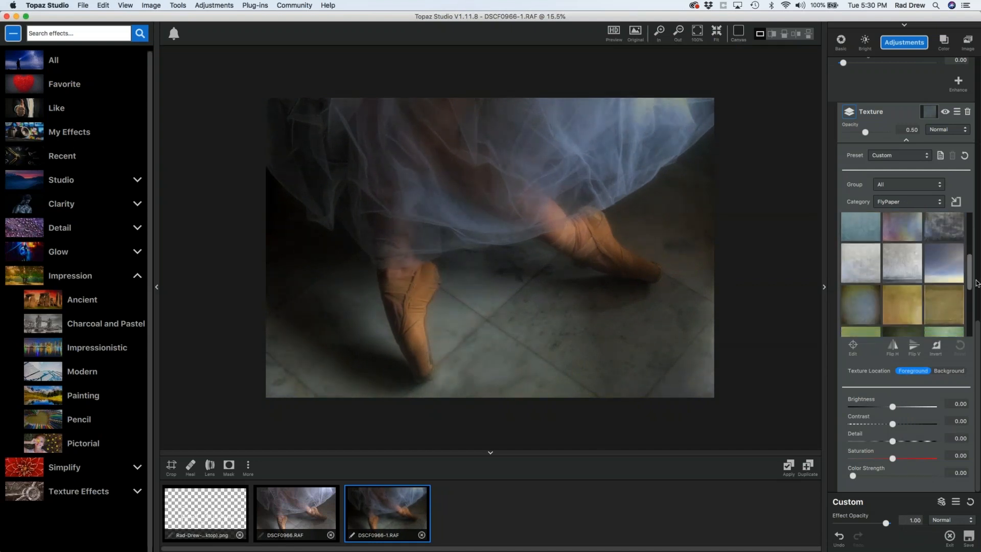
click(958, 301)
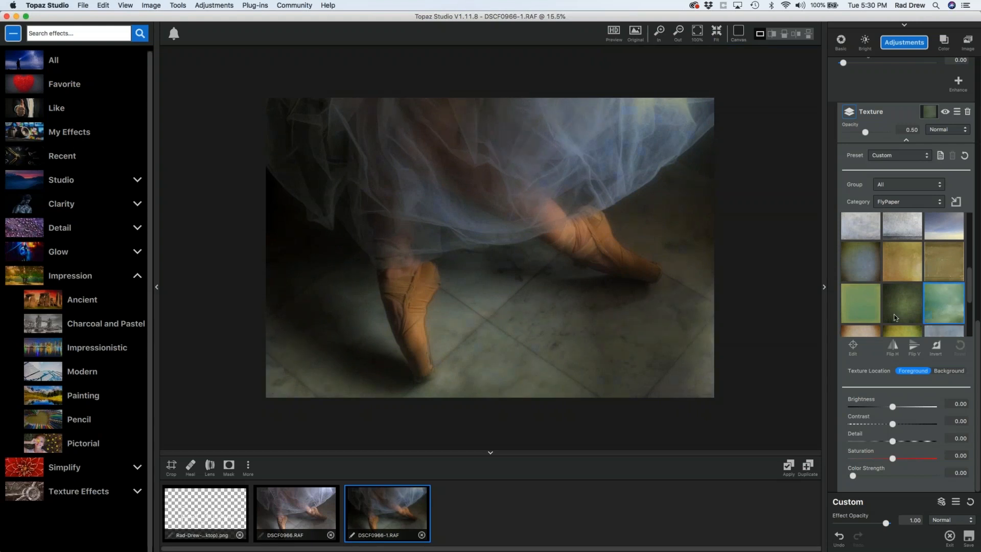
scroll(945, 281, up, 2)
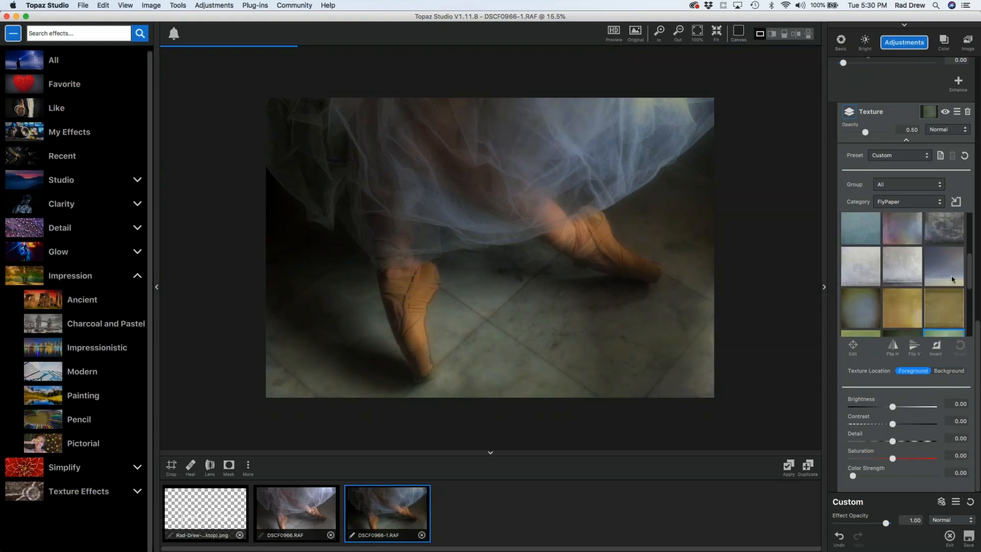
scroll(949, 278, up, 2)
click(907, 231)
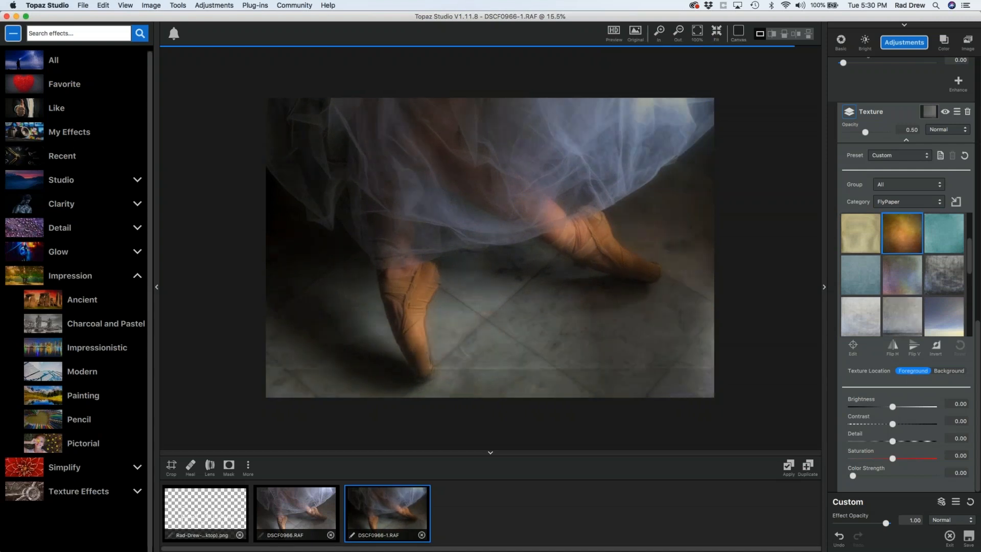
Step: Compare the nested texture at different strengths and set its Opacity to 0.75, keeping the Normal blending mode
scroll(910, 161, up, 1)
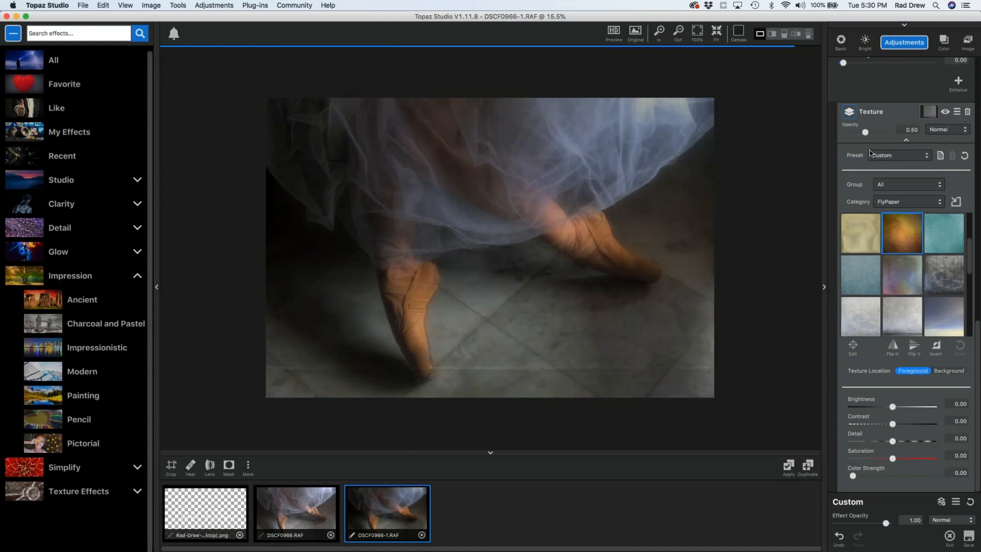
scroll(909, 161, up, 1)
drag(865, 140, 876, 142)
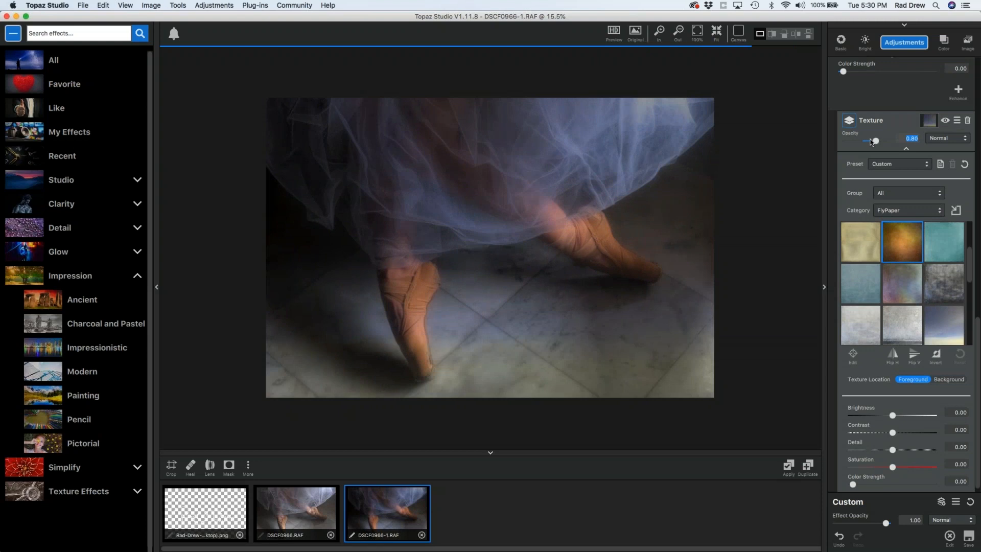
drag(875, 141, 850, 143)
drag(847, 143, 881, 143)
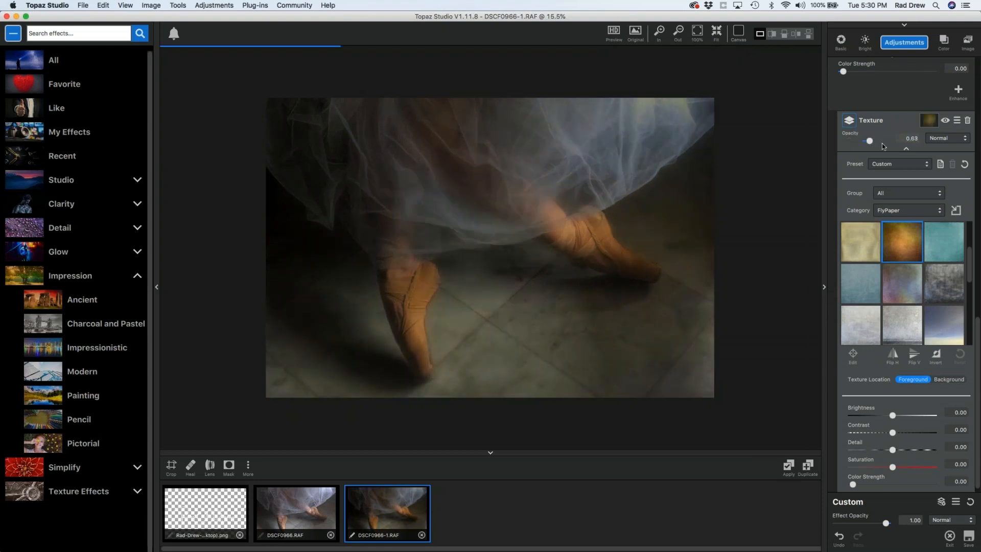
click(962, 139)
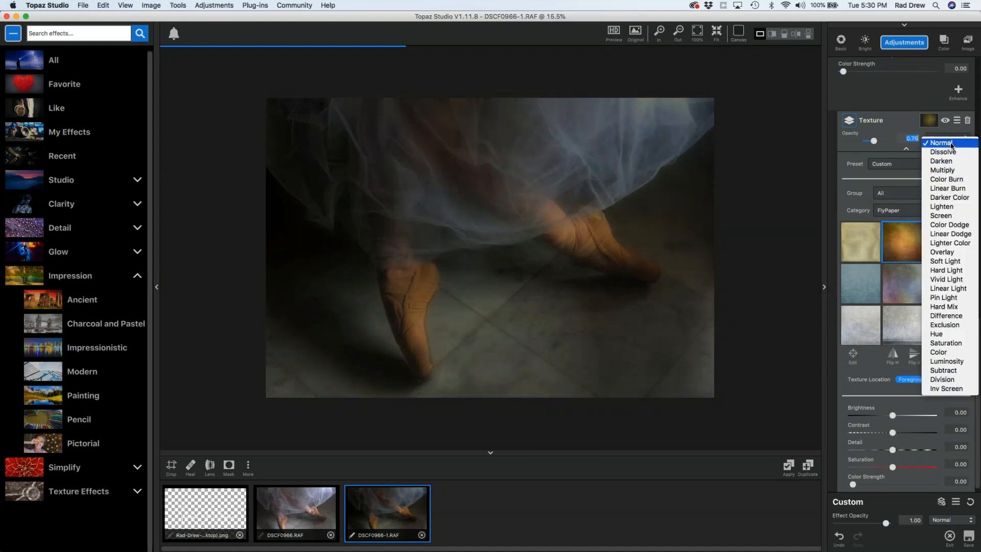
click(951, 145)
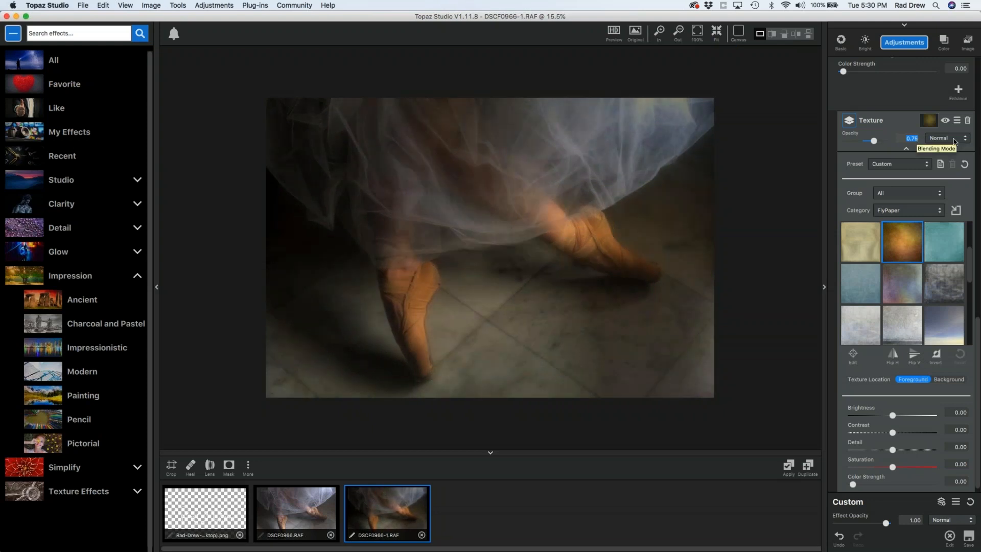
Step: Set the nested texture's Brightness to 0.27, Detail to 0.31 and Saturation to 0.16
drag(892, 415, 909, 418)
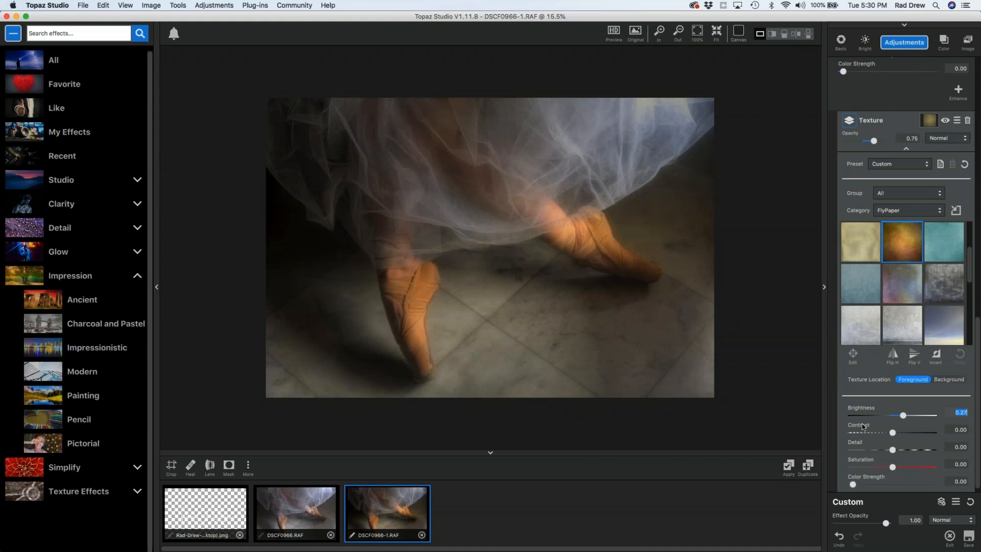
drag(892, 450, 901, 451)
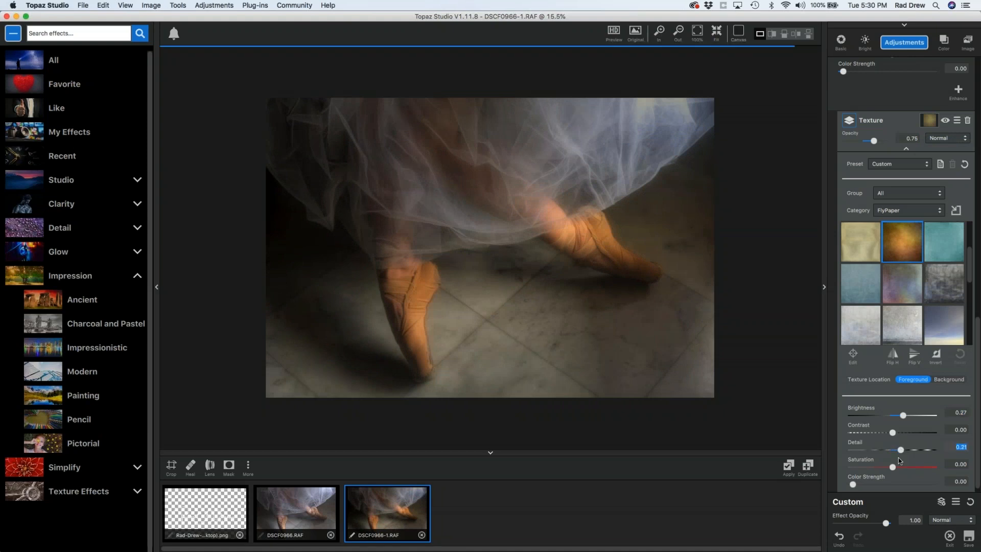
drag(901, 449, 900, 467)
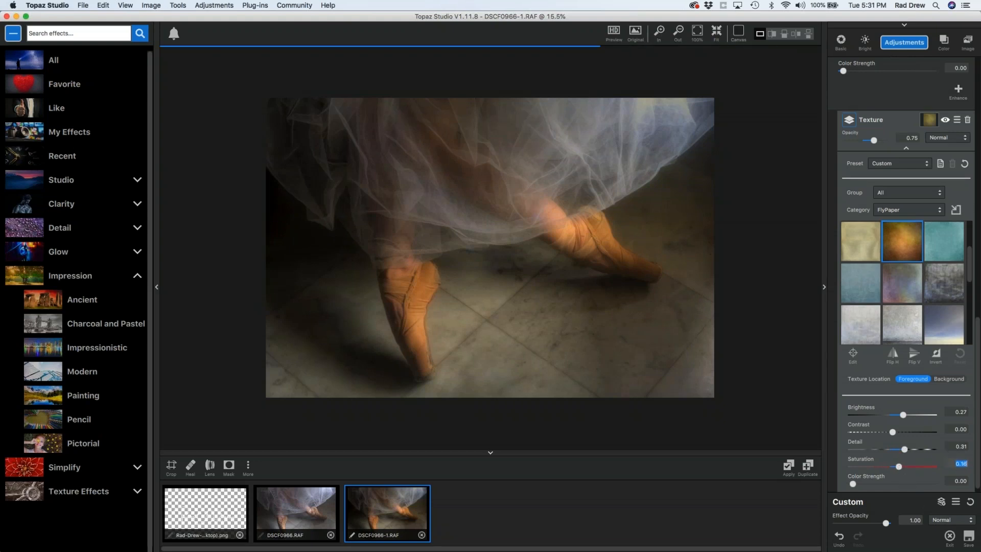
Step: Compare the photo with and without the whole effect by varying Effect Opacity from 0.00 up to 1.00
scroll(980, 264, up, 5)
scroll(980, 264, up, 3)
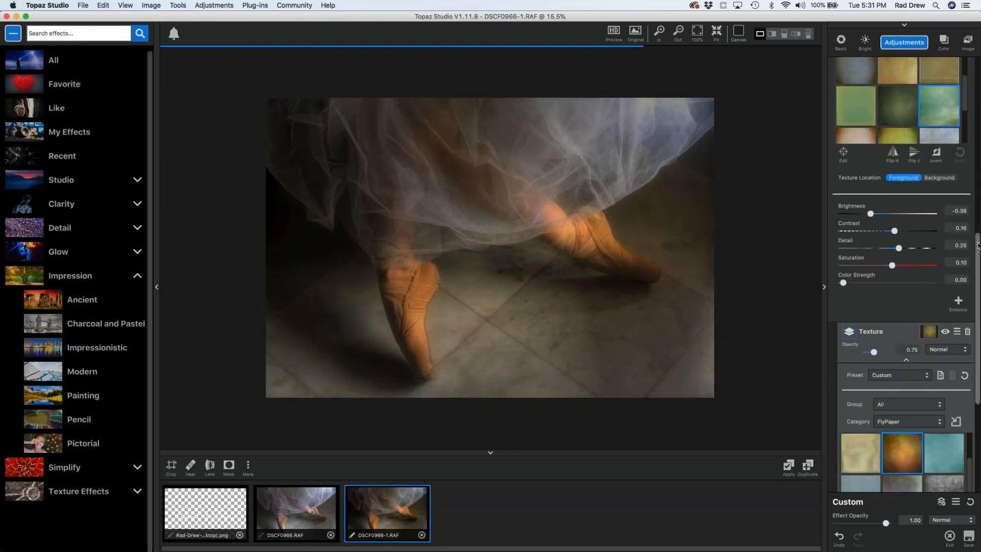
scroll(928, 190, up, 9)
click(928, 190)
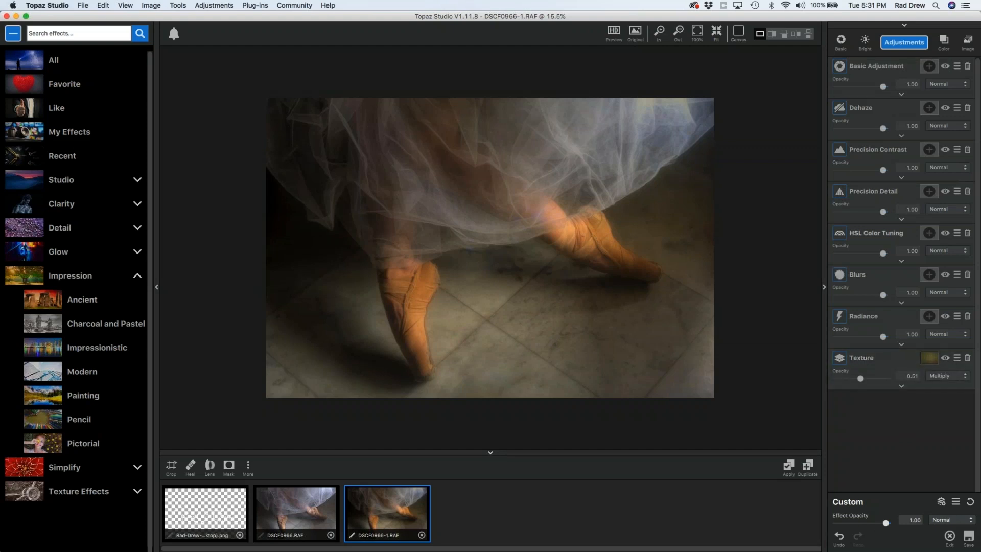
drag(886, 523, 833, 522)
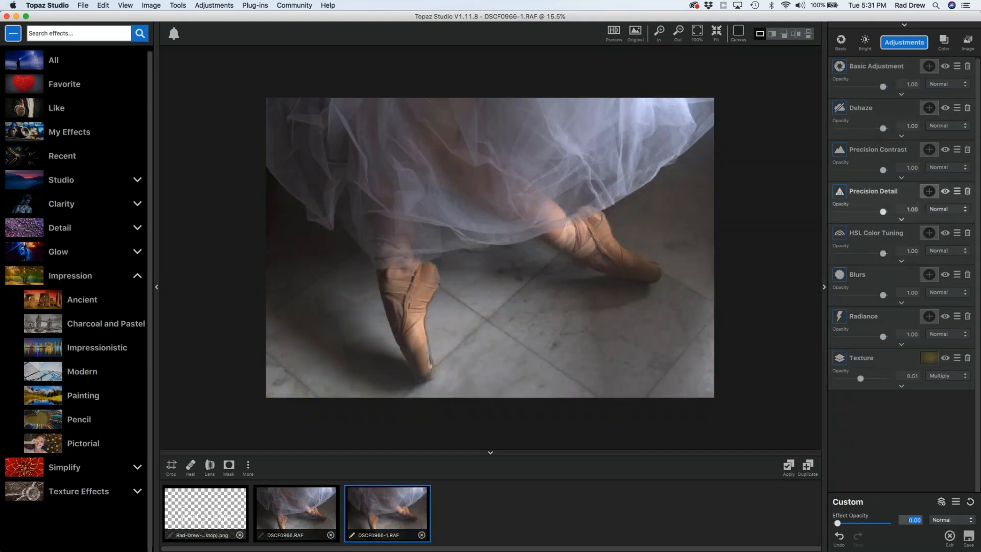
drag(837, 523, 874, 524)
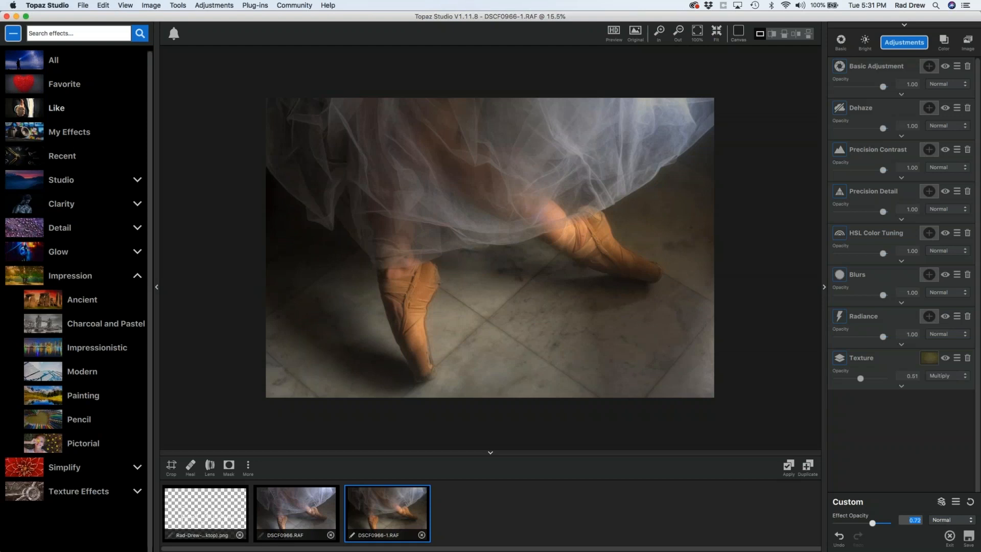
drag(880, 525, 889, 523)
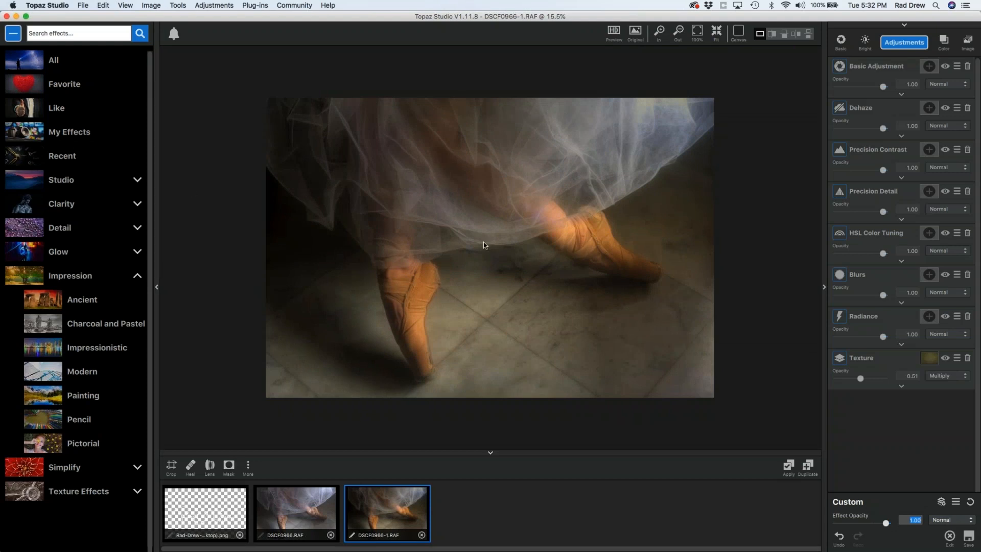
Step: Add the transparent signature PNG as an image layer and shrink it into the photo's lower-right corner
drag(197, 509, 895, 415)
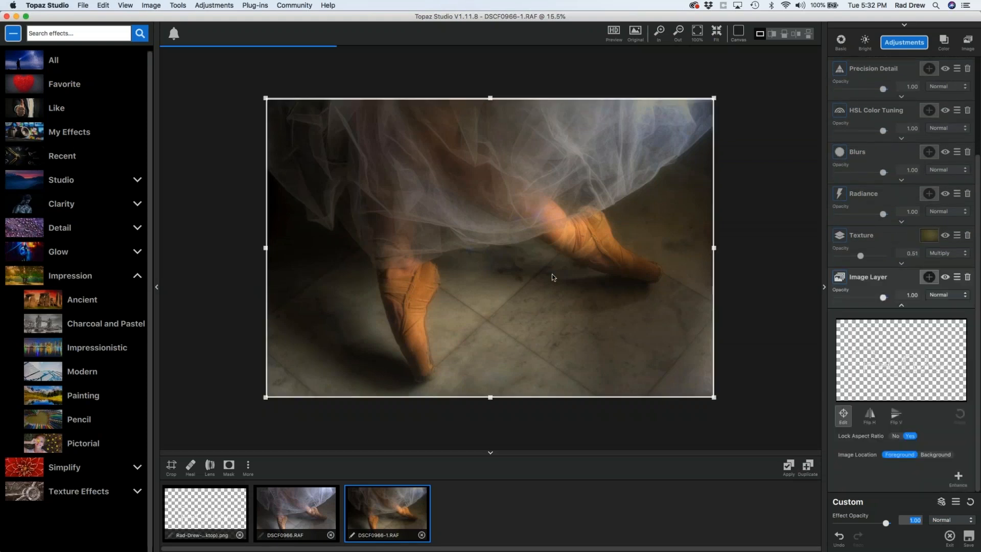
drag(272, 100, 483, 248)
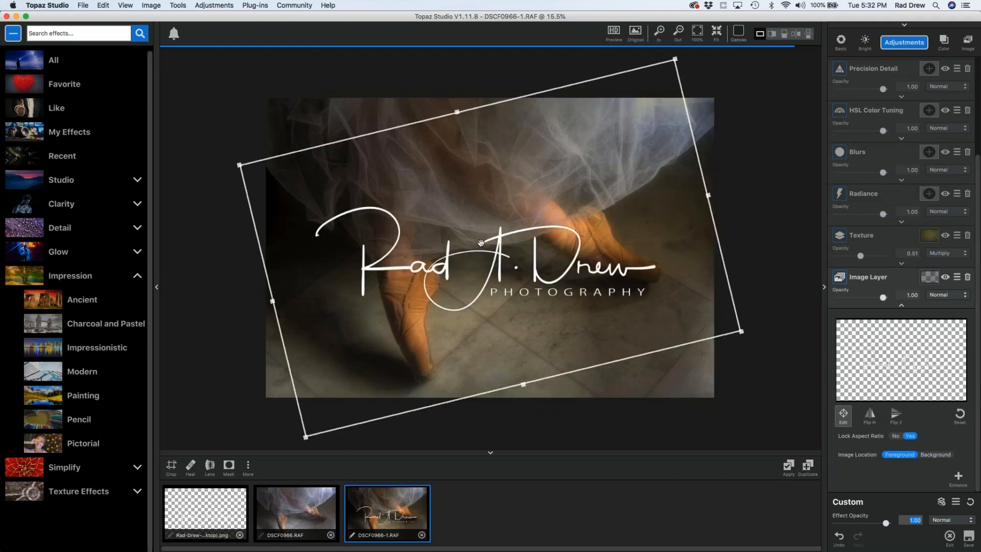
key(super+z)
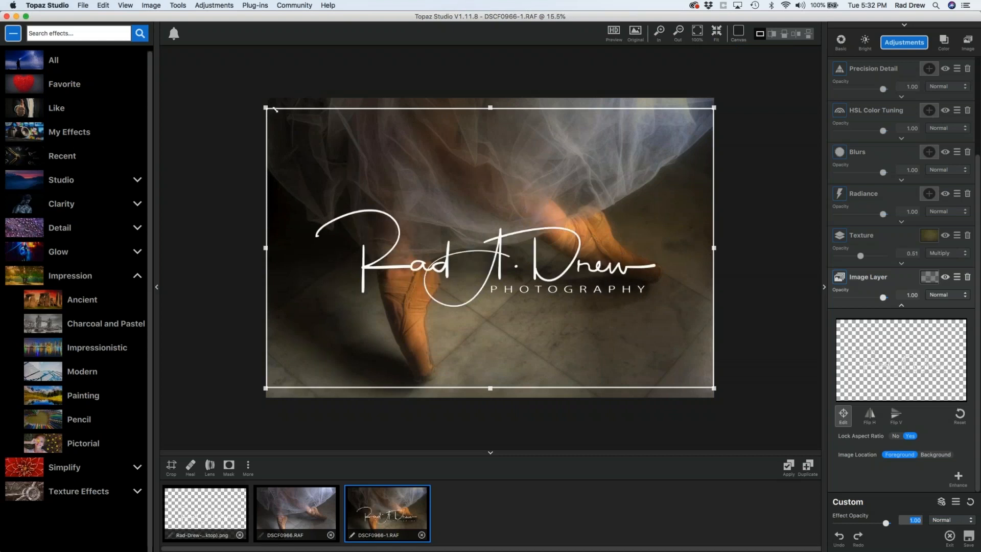
drag(292, 110, 548, 284)
drag(661, 322, 637, 371)
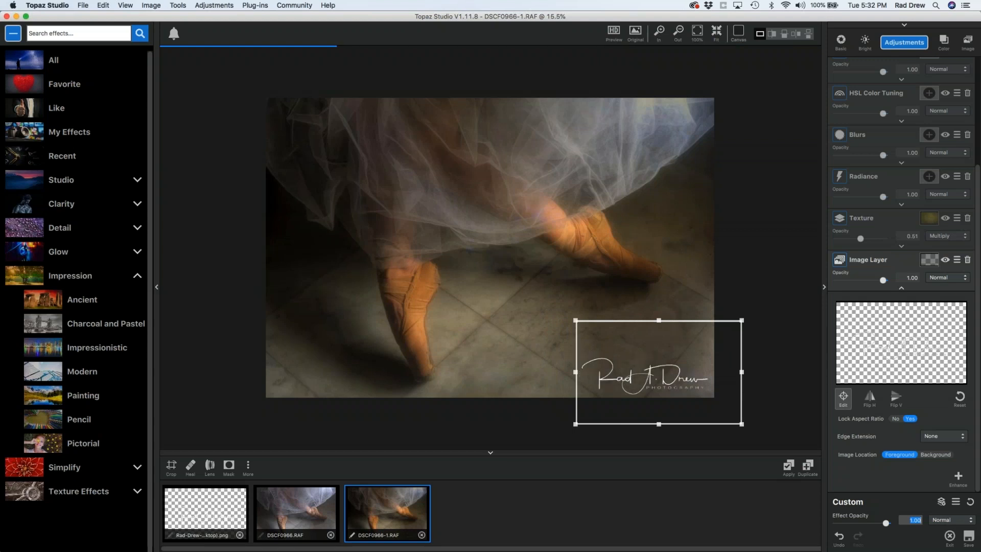
Step: Shift the signature layer slightly left so it fits inside the photo's edge, and finish its placement
click(843, 399)
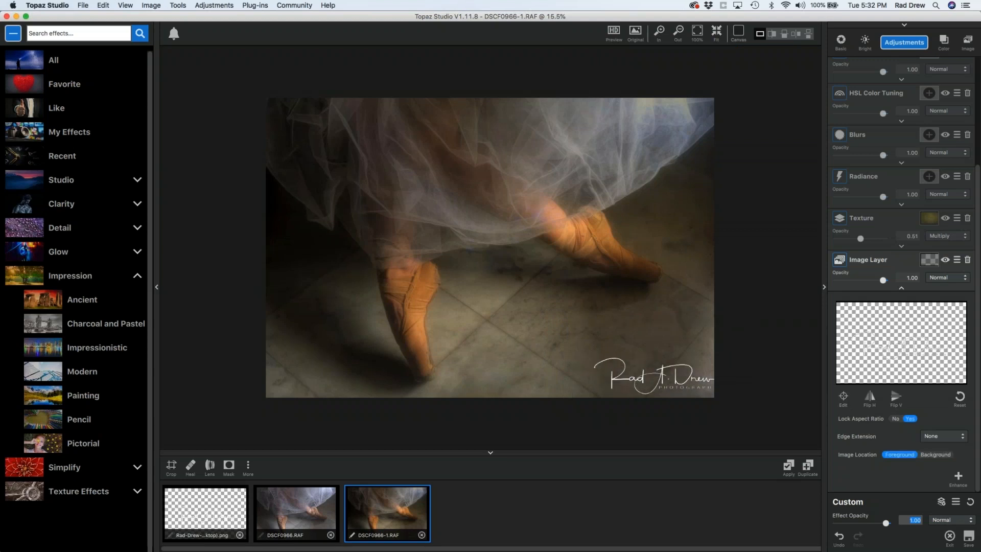
click(843, 396)
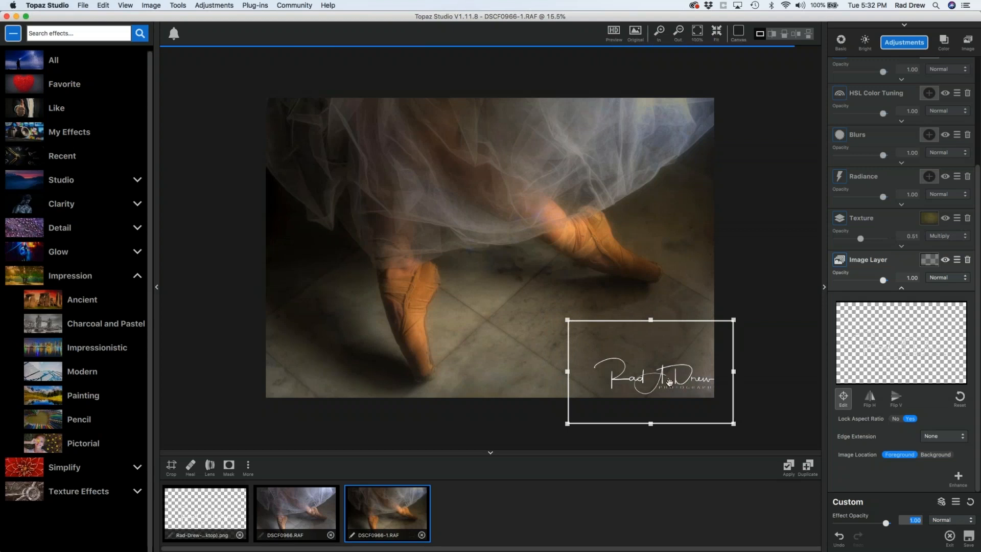
drag(670, 382, 662, 382)
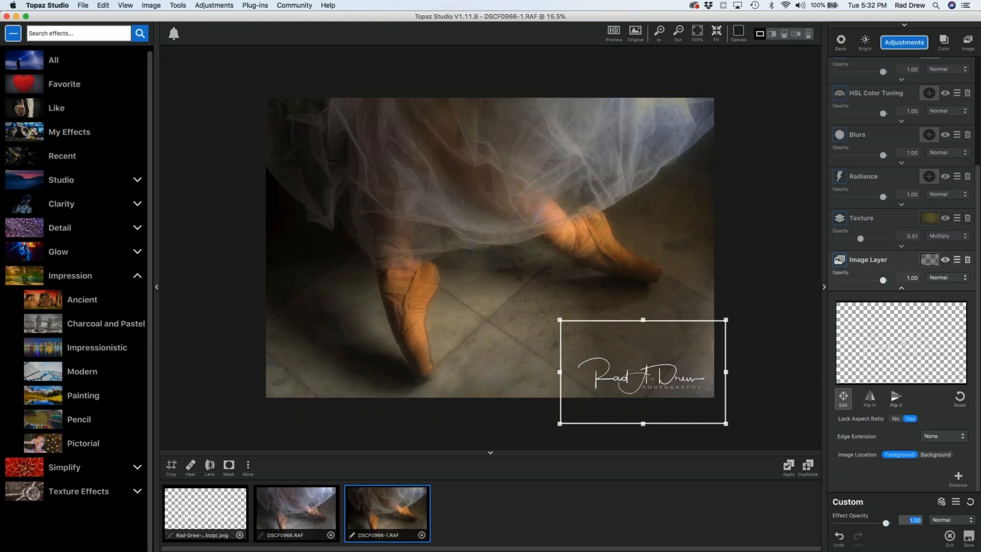
click(844, 398)
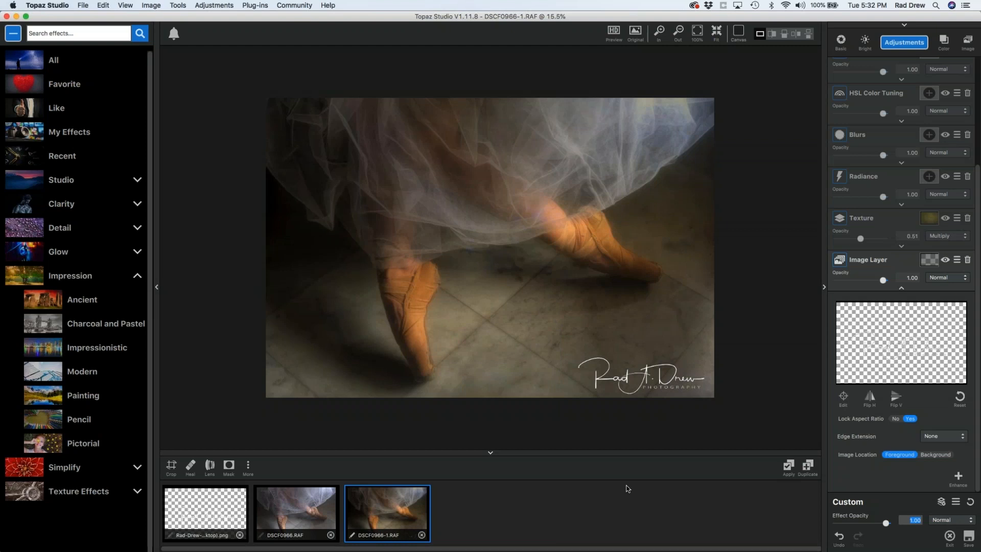
Step: Close DSCF0966-1.RAF without saving the changes
click(422, 535)
click(522, 307)
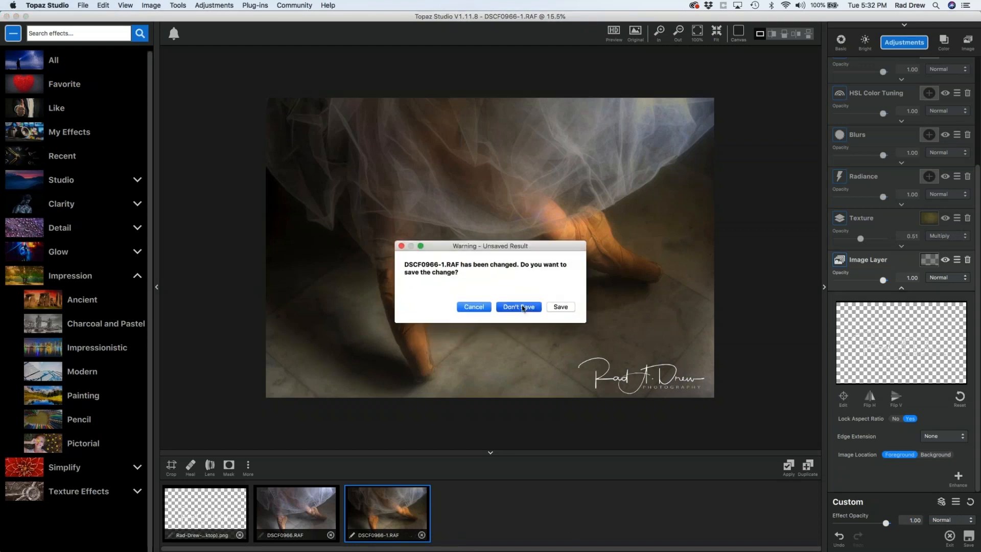
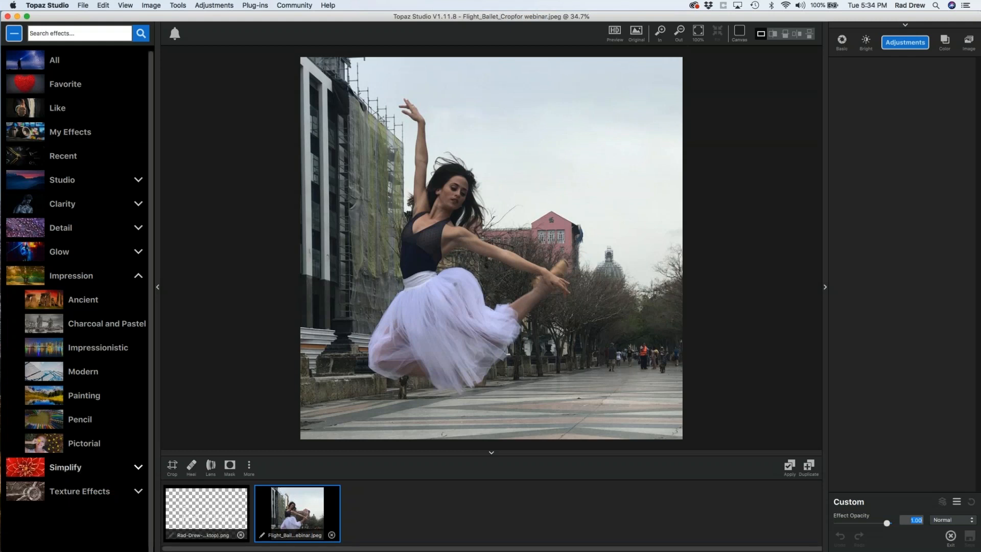
Step: Remove the dark spot on the dancer's white skirt with the Healing Brush at Brush Size 0.08
click(191, 467)
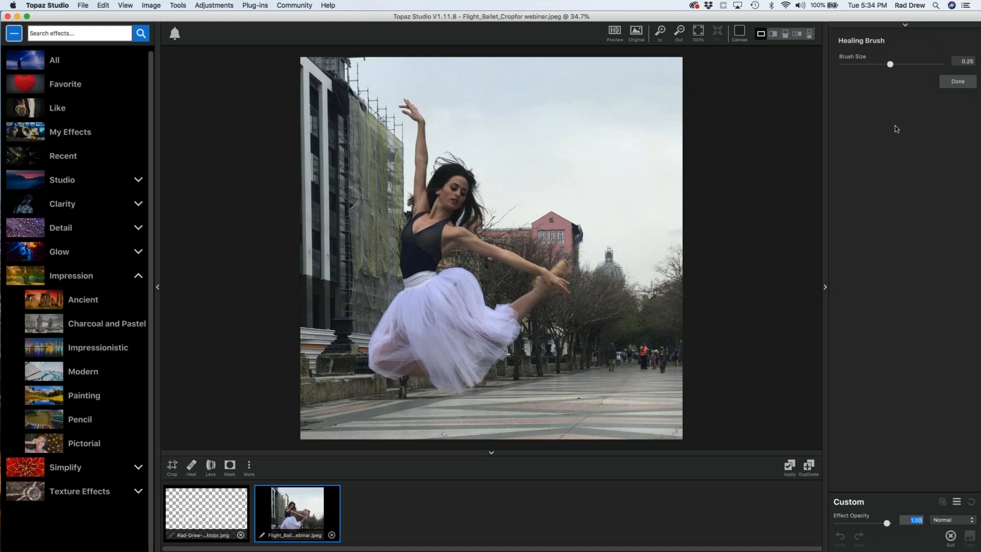
drag(889, 66, 865, 69)
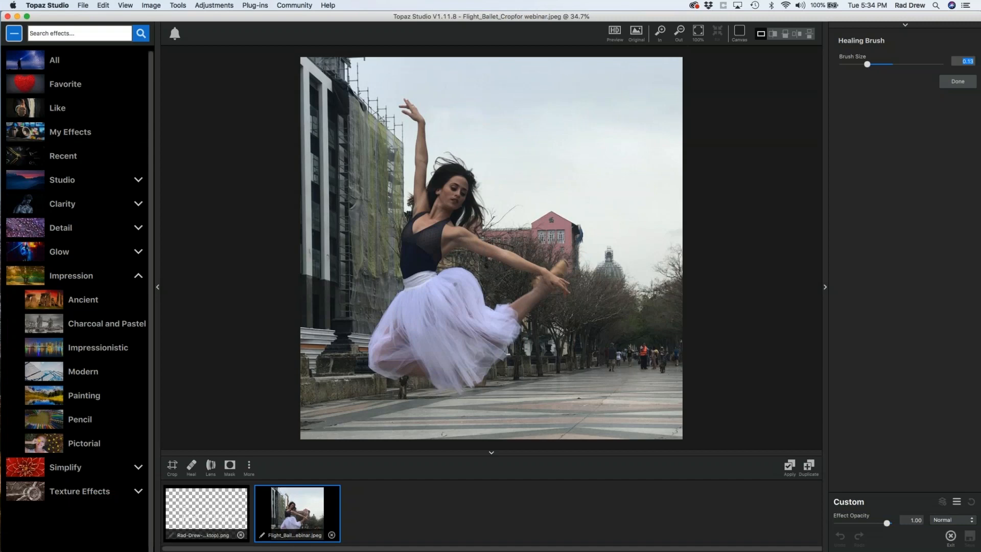
scroll(491, 248, up, 1)
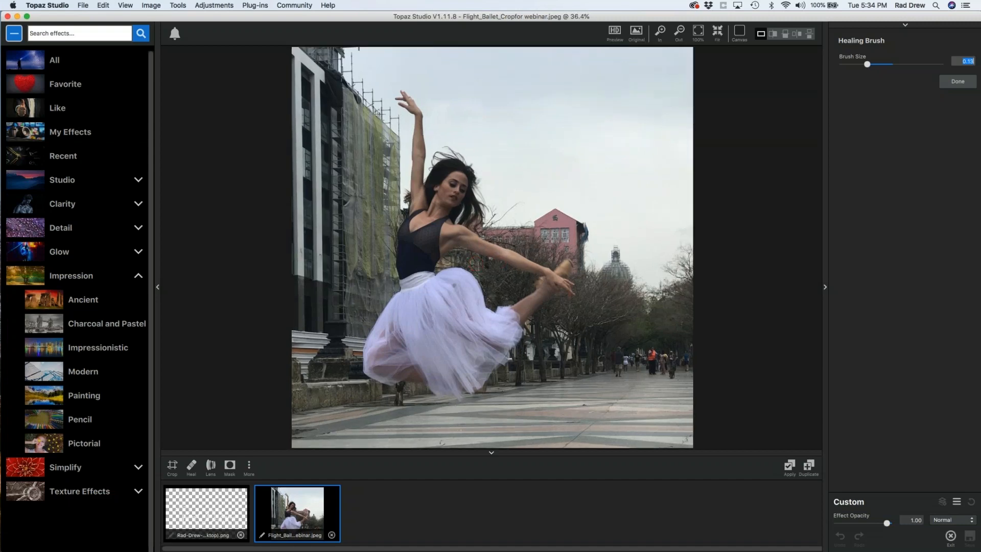
scroll(511, 288, up, 4)
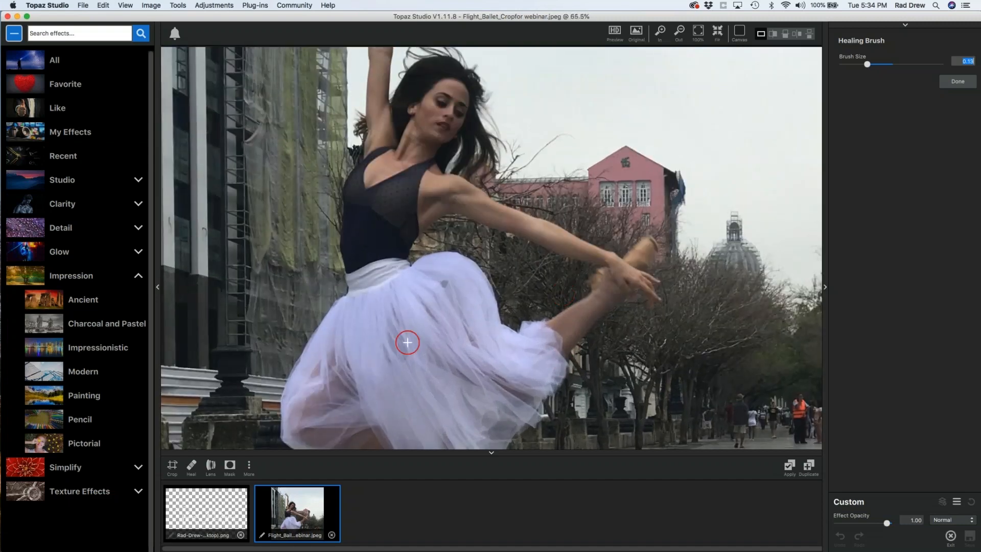
scroll(407, 342, up, 3)
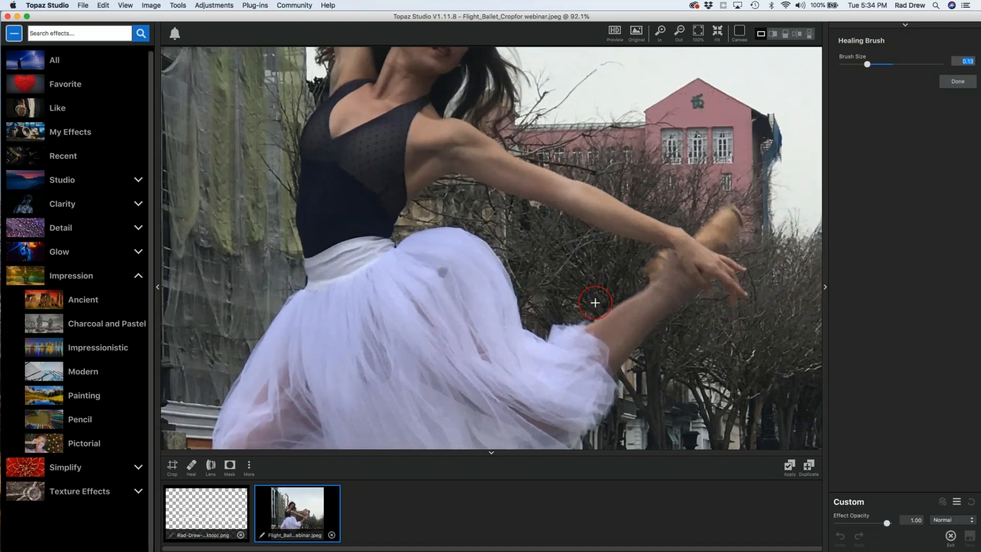
drag(866, 65, 857, 65)
click(441, 271)
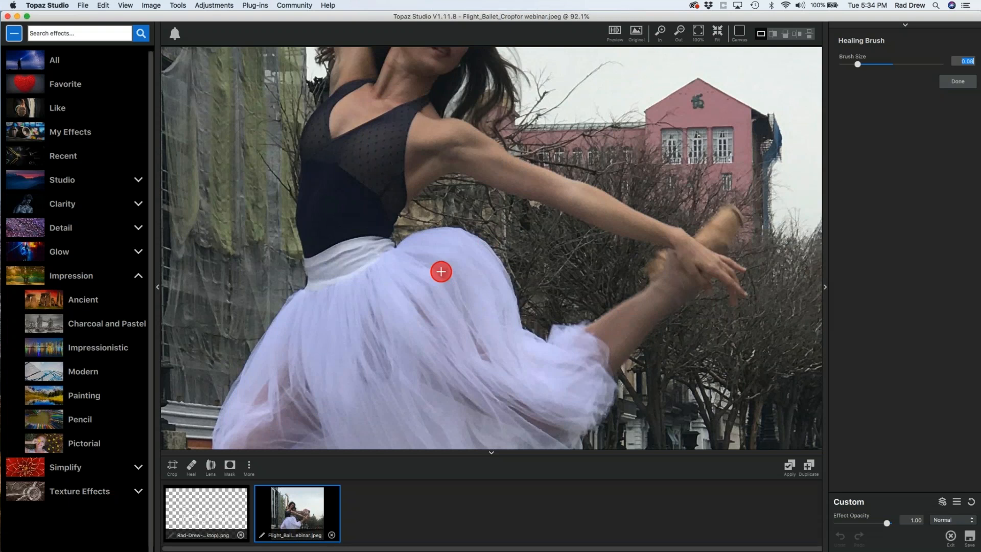
click(444, 277)
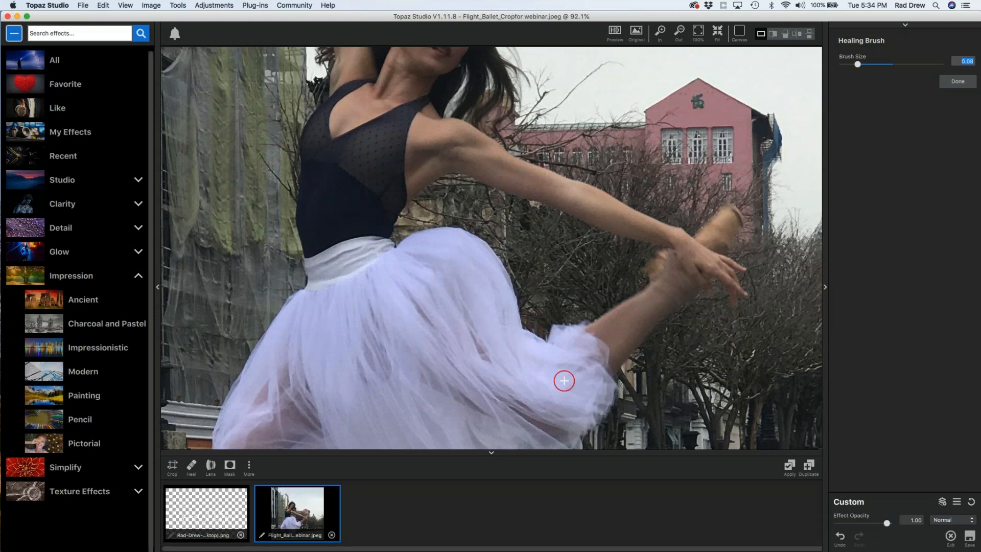
key(super+minus)
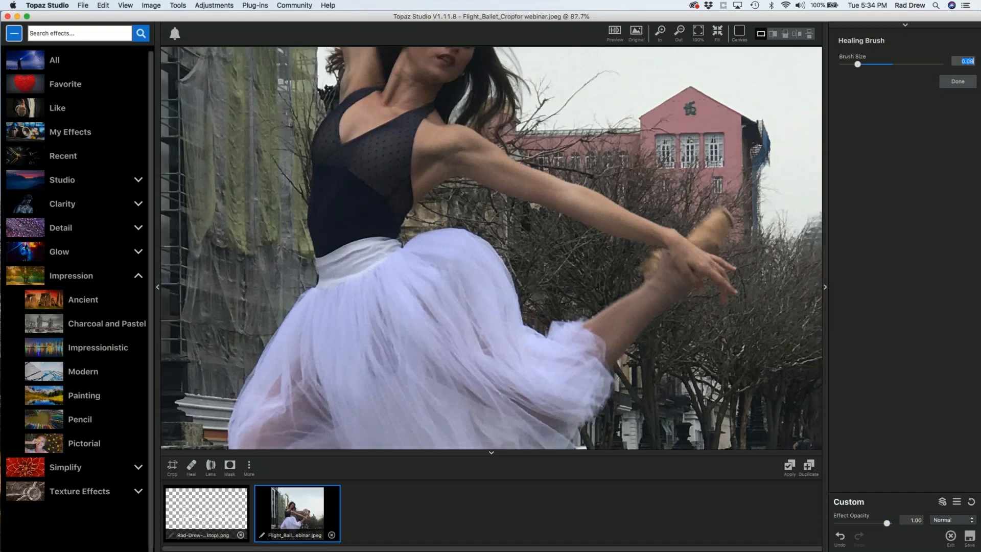
click(957, 81)
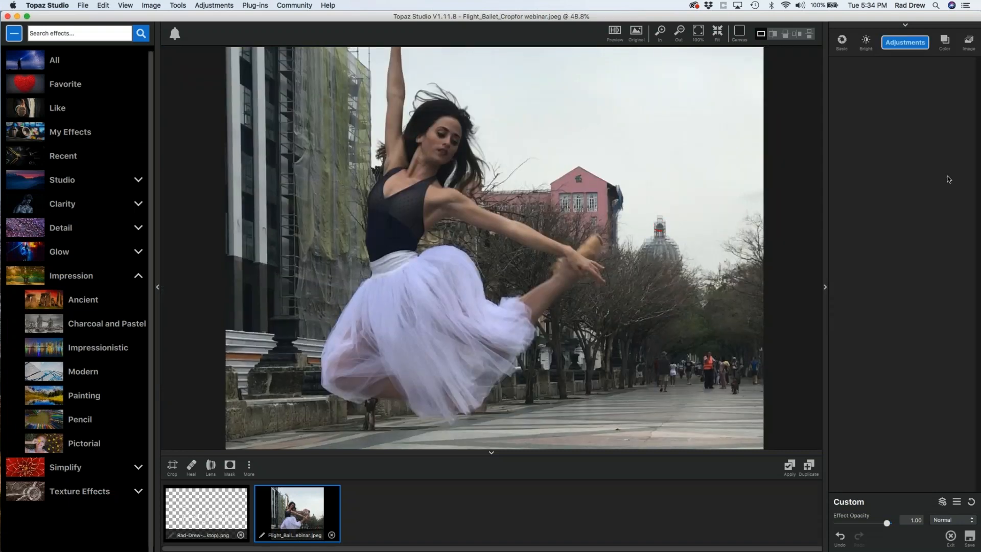
Step: Add an AI Clear adjustment to the leaping dancer photo, inspect the dancer, and apply the adjustment to the image
scroll(546, 221, down, 13)
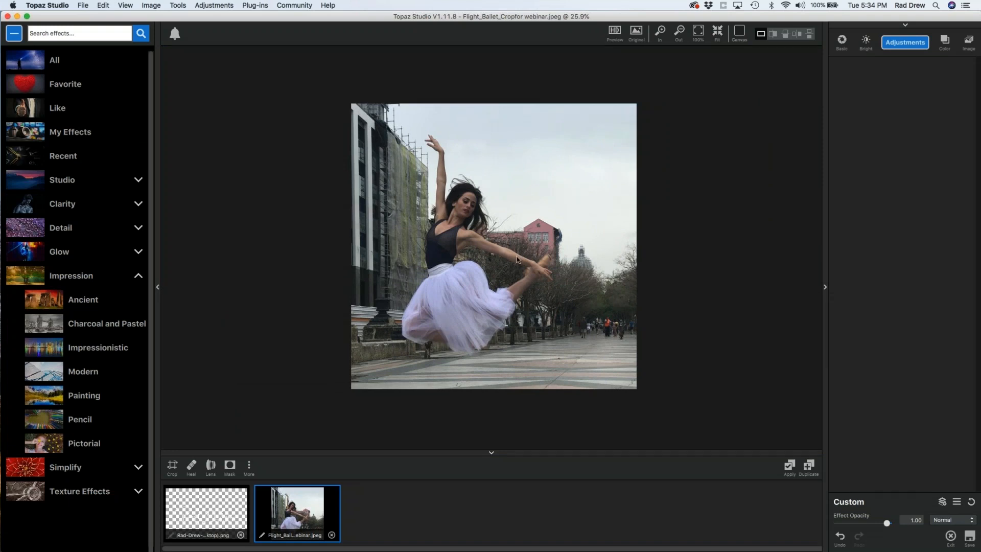
scroll(524, 195, up, 1)
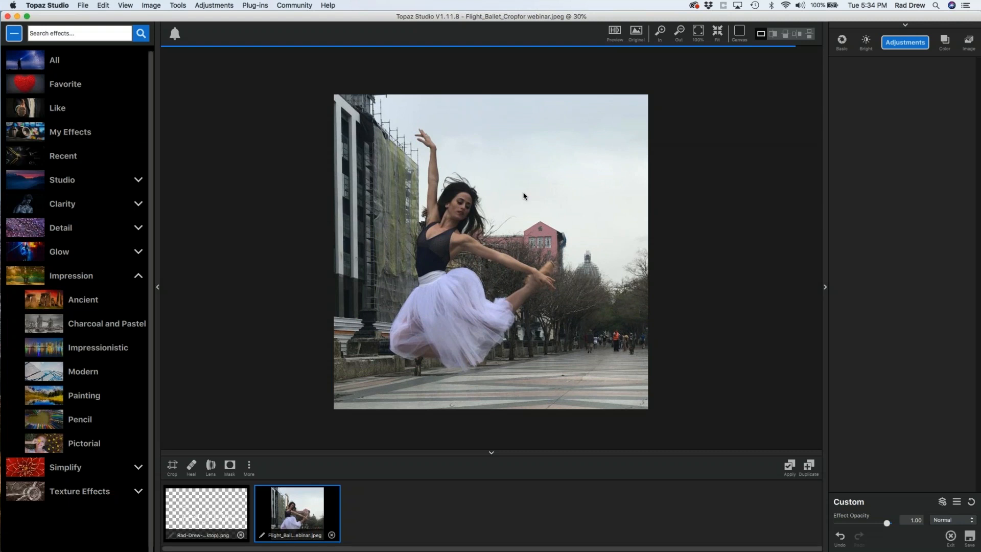
scroll(523, 196, up, 1)
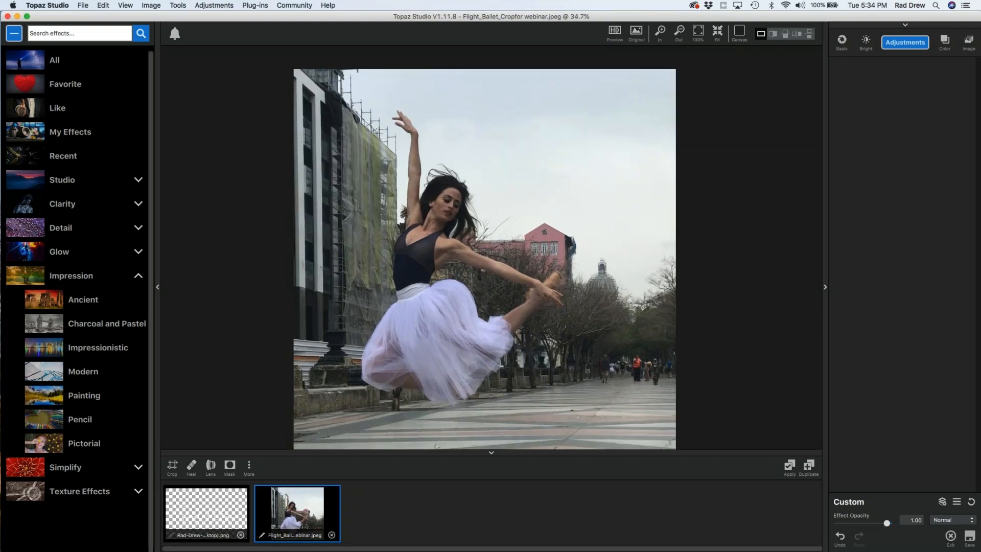
click(905, 42)
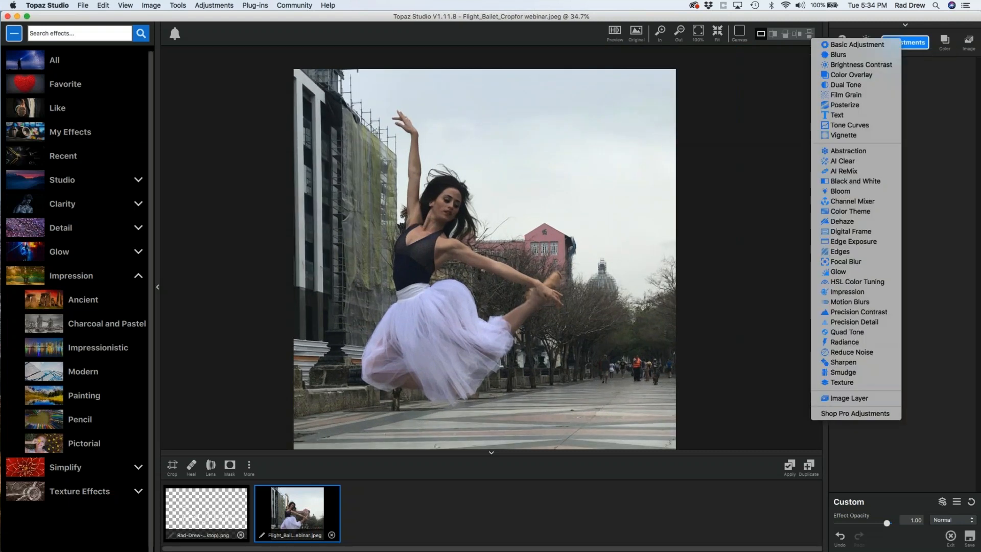
click(843, 160)
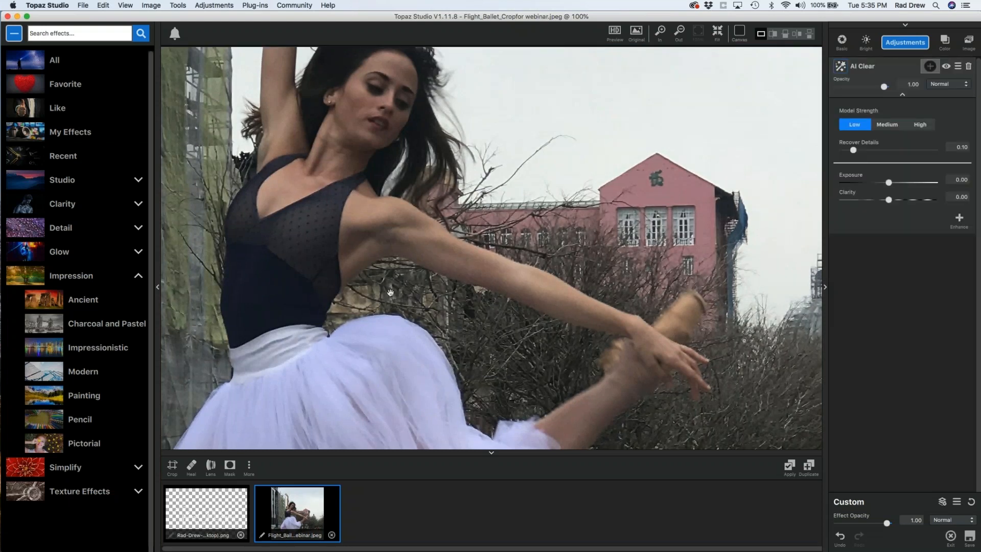
scroll(567, 220, up, 1)
scroll(567, 221, down, 5)
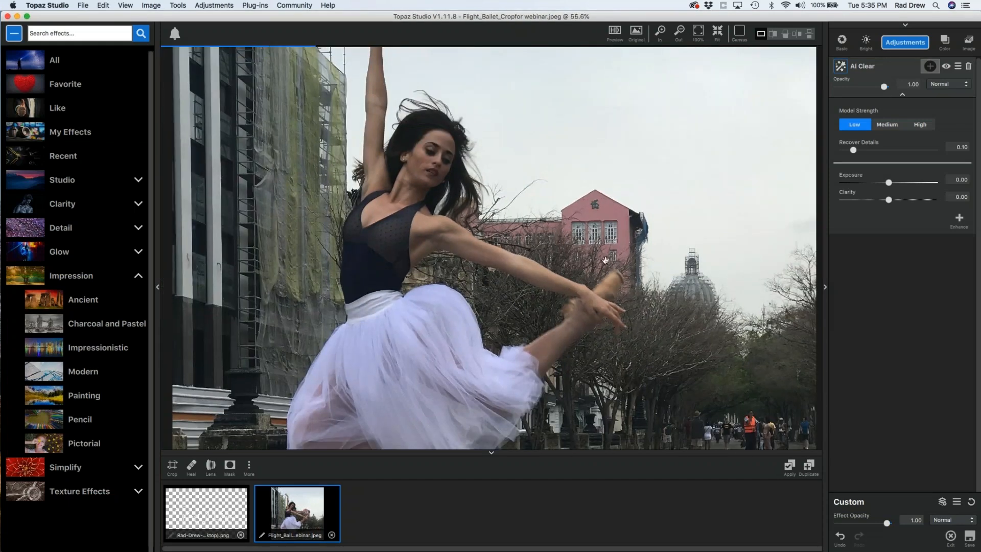
scroll(605, 260, down, 1)
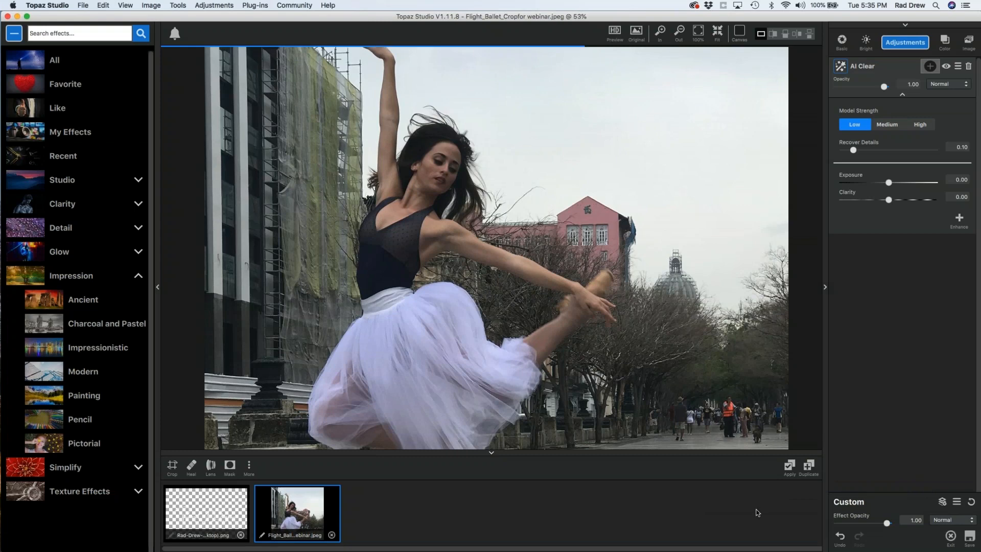
click(790, 466)
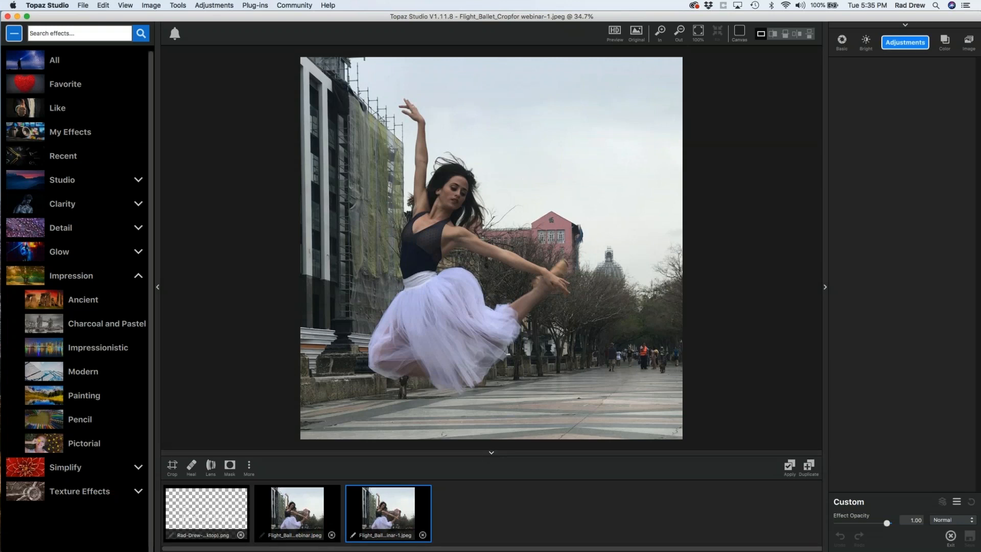
Step: Add a Basic Adjustment and, with the histogram shown, set its Black Level to -0.28 and White Level to 0.62
click(905, 42)
key(Escape)
click(905, 24)
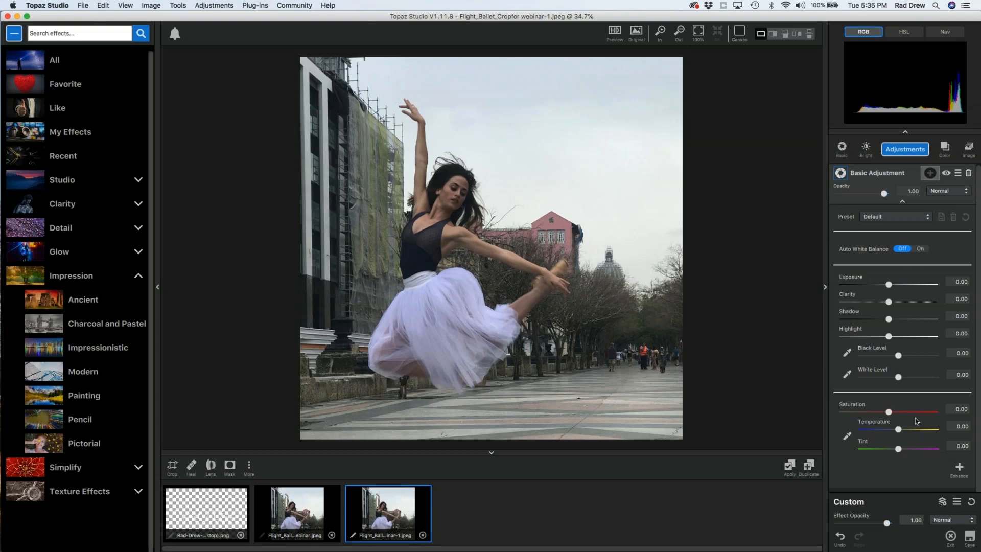
drag(898, 355, 915, 377)
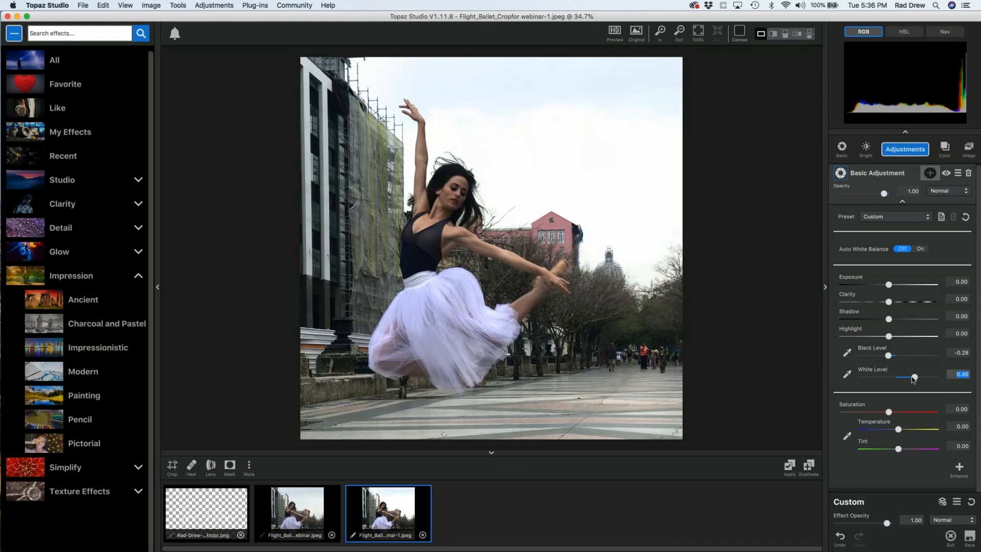
drag(914, 377, 920, 377)
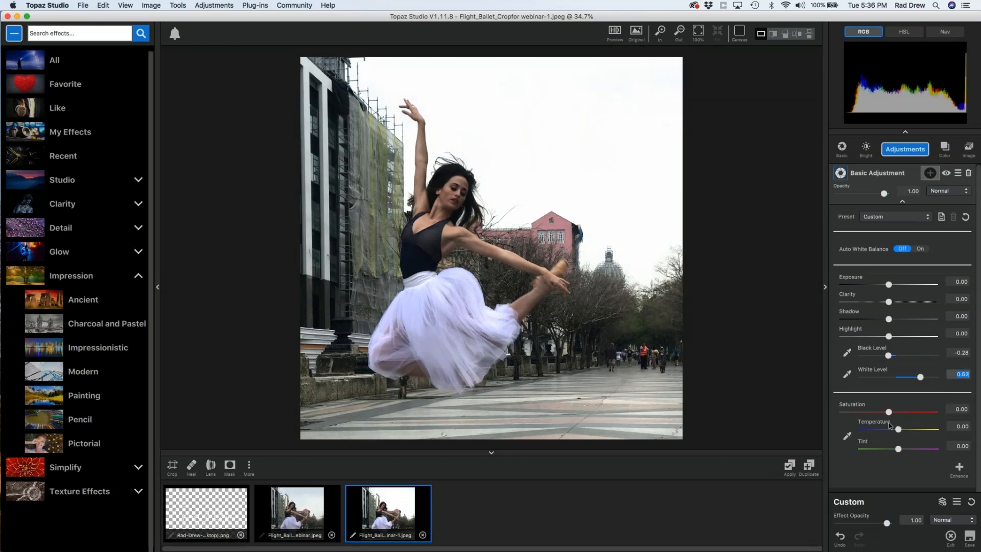
Step: Collapse the Basic Adjustment settings and send the leaping dancer photo to the Topaz ReMask 5 plug-in
click(903, 201)
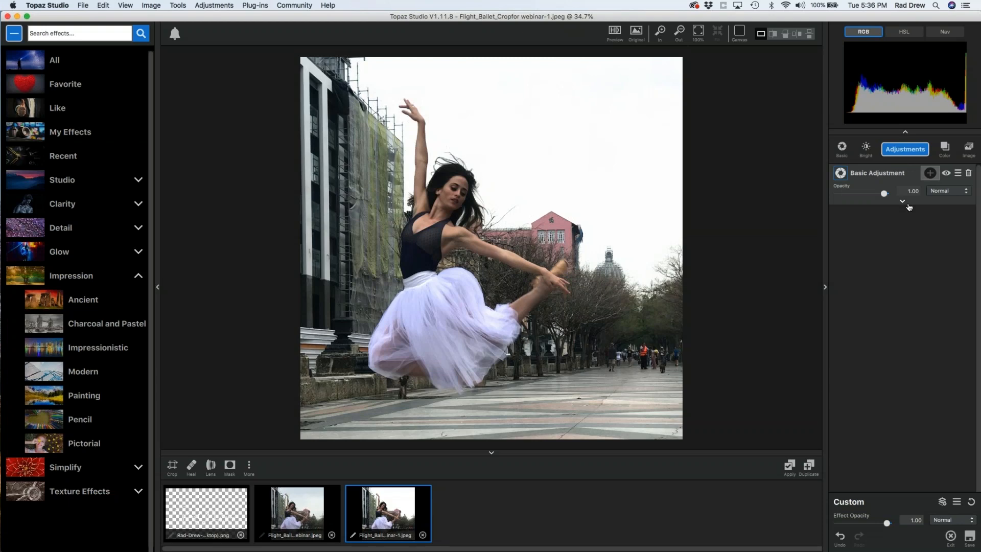
click(905, 151)
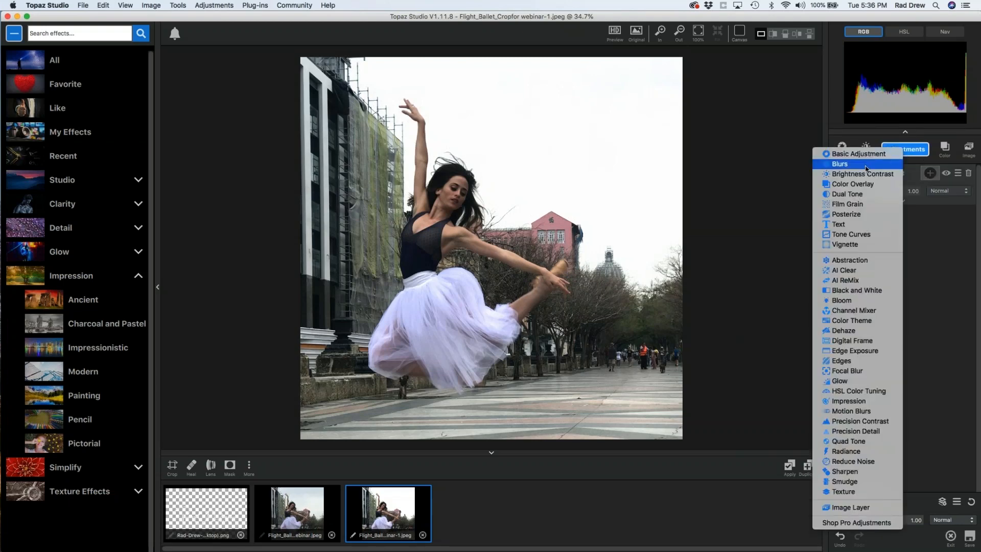
click(904, 150)
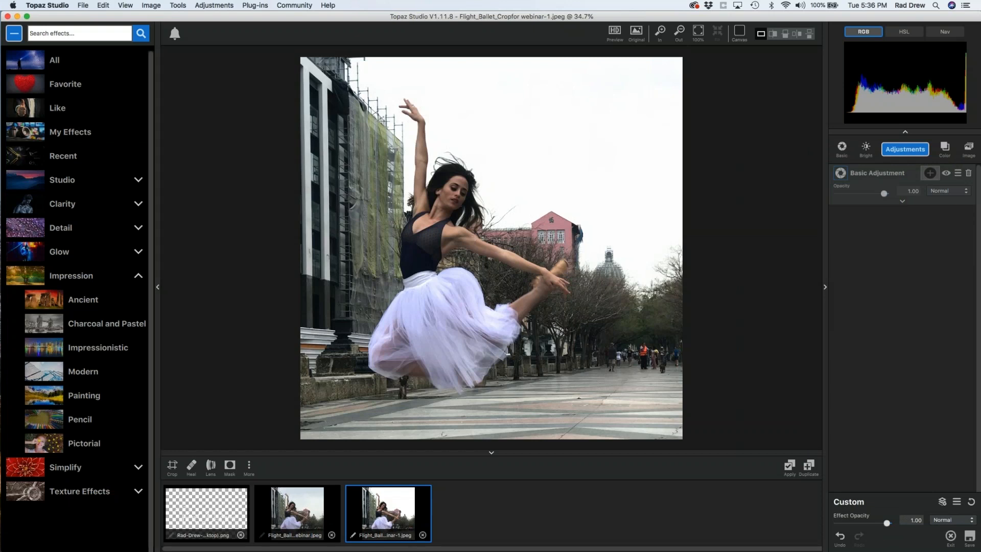
click(255, 6)
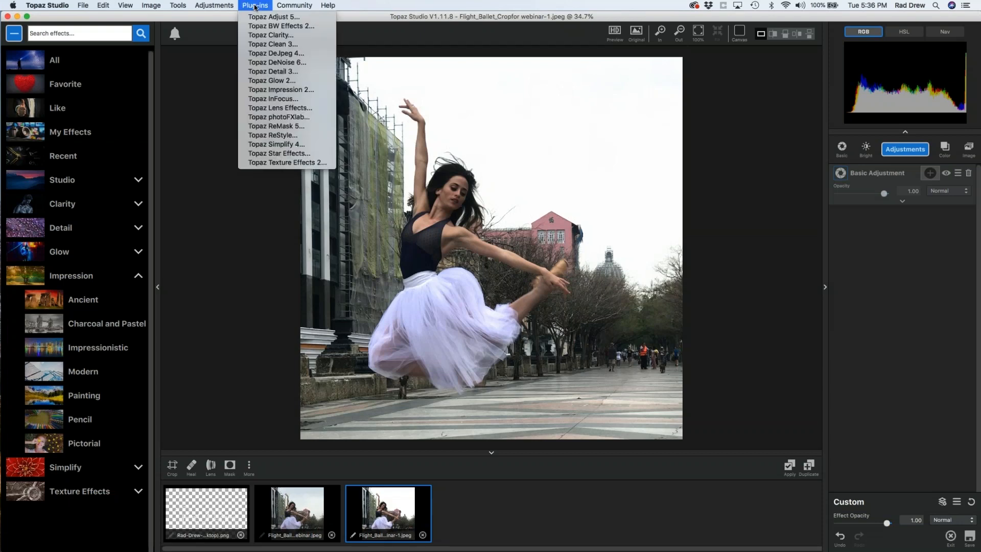
click(287, 135)
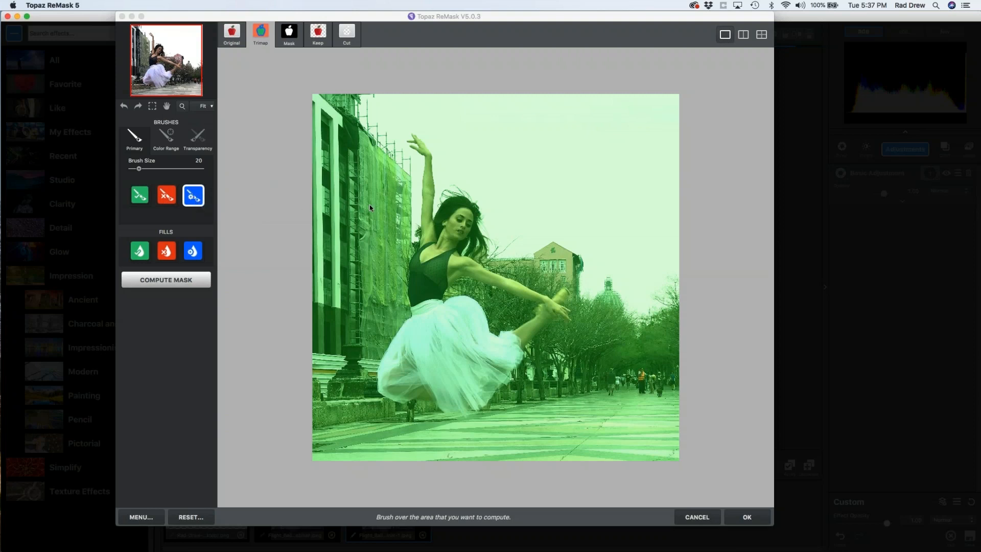
Step: Trace the dancer's outline, including the gap between her arm, leg and skirt, with the compute brush at Brush Size 50
drag(138, 169, 188, 169)
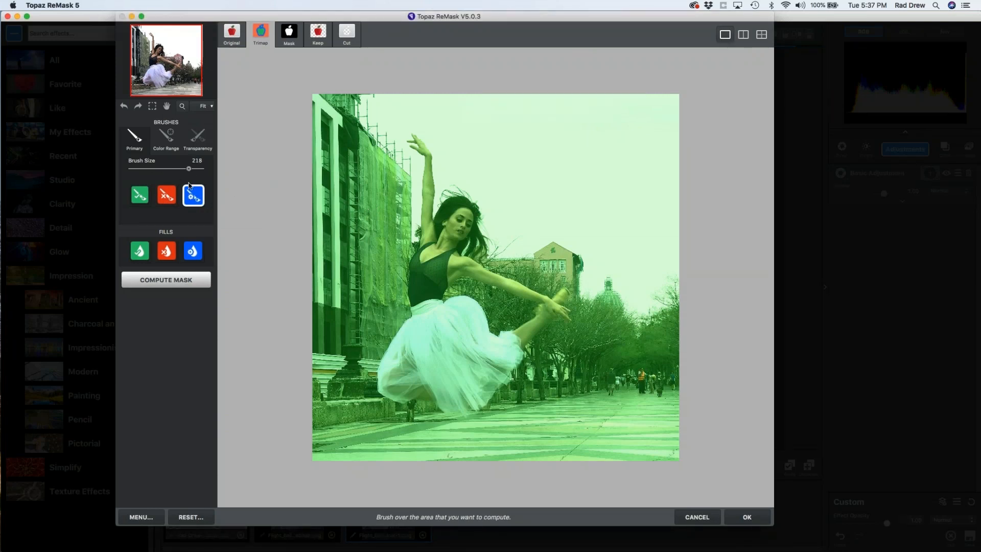
drag(189, 171, 157, 169)
drag(158, 169, 151, 169)
drag(151, 169, 148, 170)
drag(147, 168, 147, 169)
drag(425, 166, 422, 181)
drag(423, 202, 409, 302)
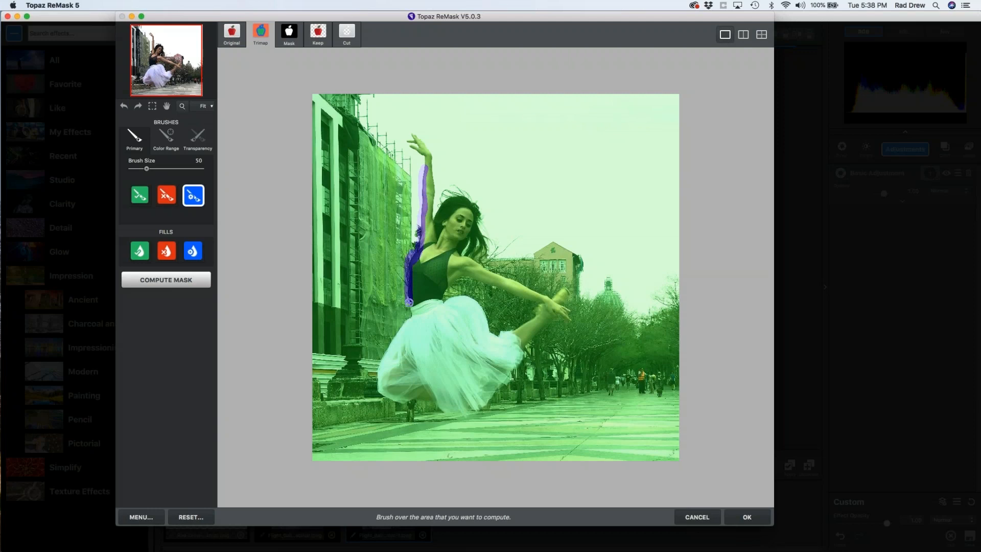
mouse_move(408, 317)
mouse_down()
mouse_move(391, 347)
mouse_move(403, 321)
mouse_move(378, 392)
mouse_move(464, 417)
mouse_move(504, 383)
mouse_move(535, 332)
mouse_move(572, 312)
mouse_move(562, 298)
mouse_move(567, 277)
mouse_move(553, 291)
mouse_move(538, 286)
mouse_move(546, 296)
mouse_move(451, 253)
mouse_move(486, 259)
mouse_move(478, 210)
mouse_move(457, 190)
mouse_move(435, 215)
mouse_move(435, 166)
mouse_move(411, 139)
mouse_move(428, 162)
mouse_up()
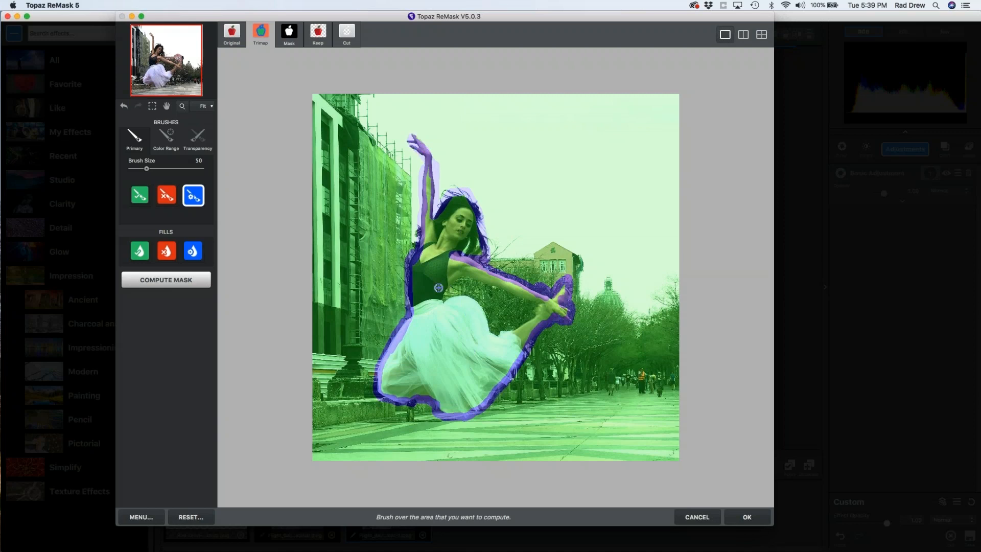
mouse_move(443, 290)
mouse_down()
mouse_move(459, 278)
mouse_move(536, 304)
mouse_move(516, 330)
mouse_move(493, 336)
mouse_move(467, 300)
mouse_move(440, 303)
mouse_up()
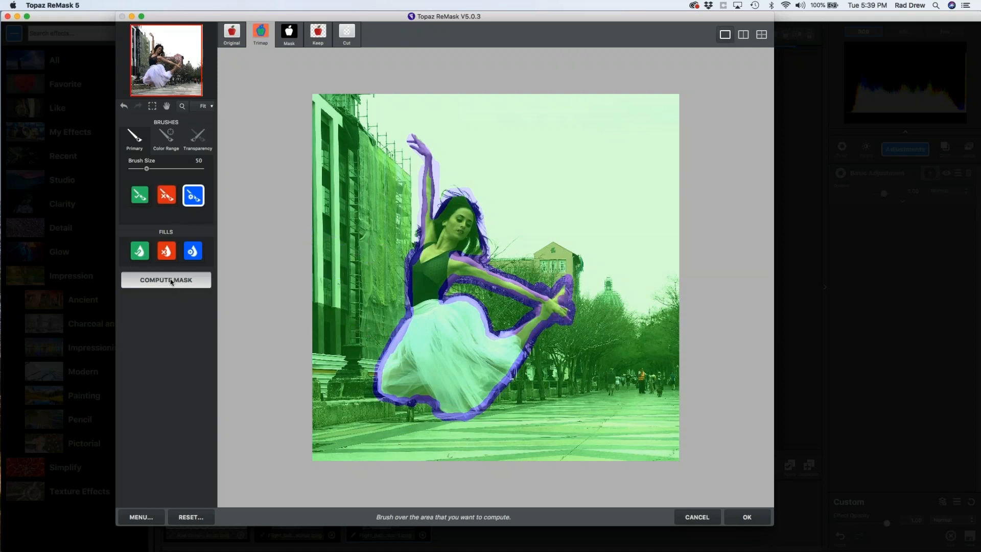
Step: Fill the outer background and the gap between the dancer's arm and skirt as cut areas, and compute the mask
click(164, 252)
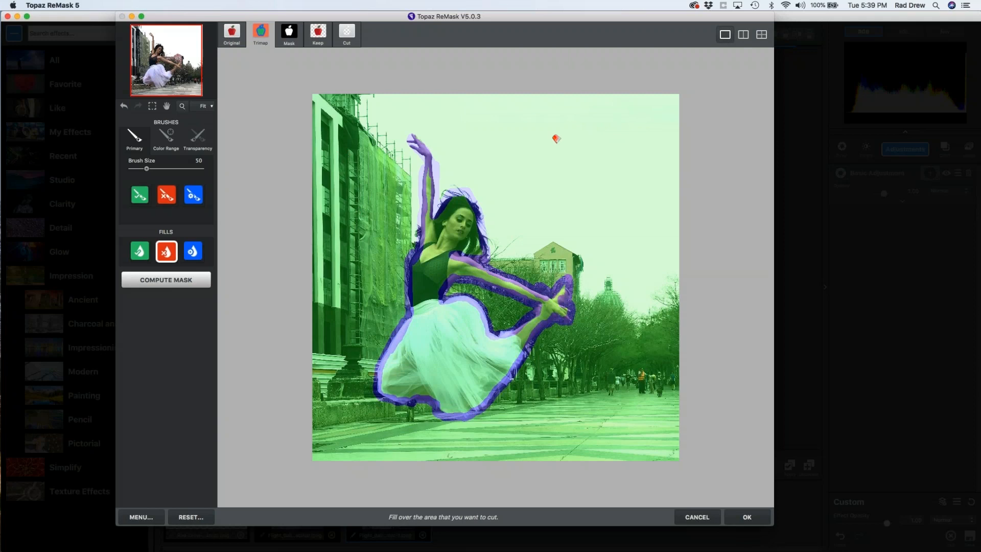
click(556, 138)
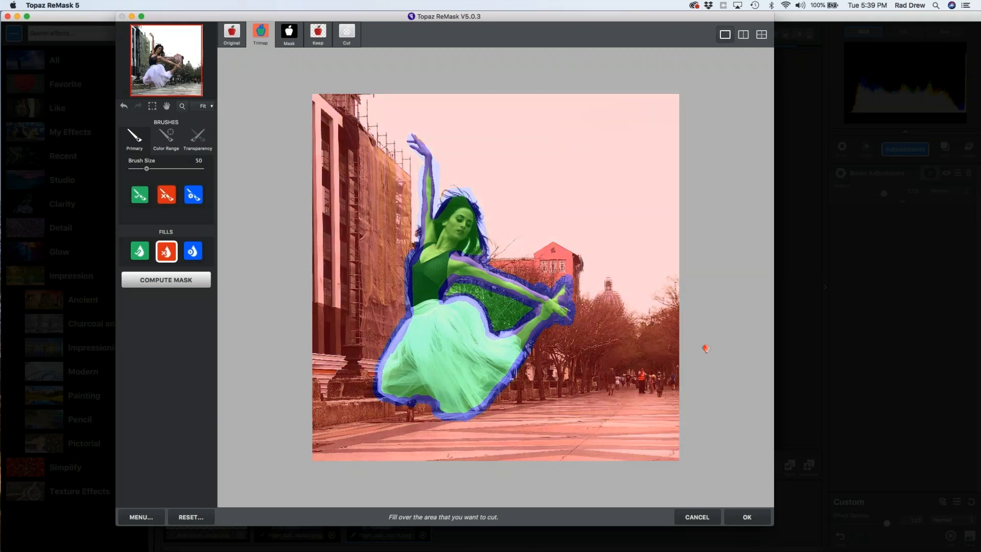
click(498, 311)
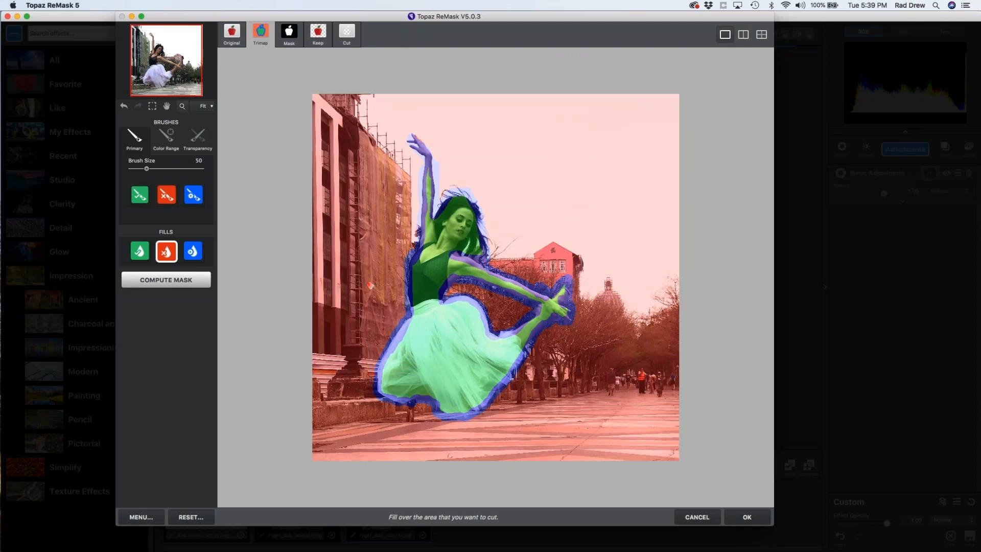
click(160, 281)
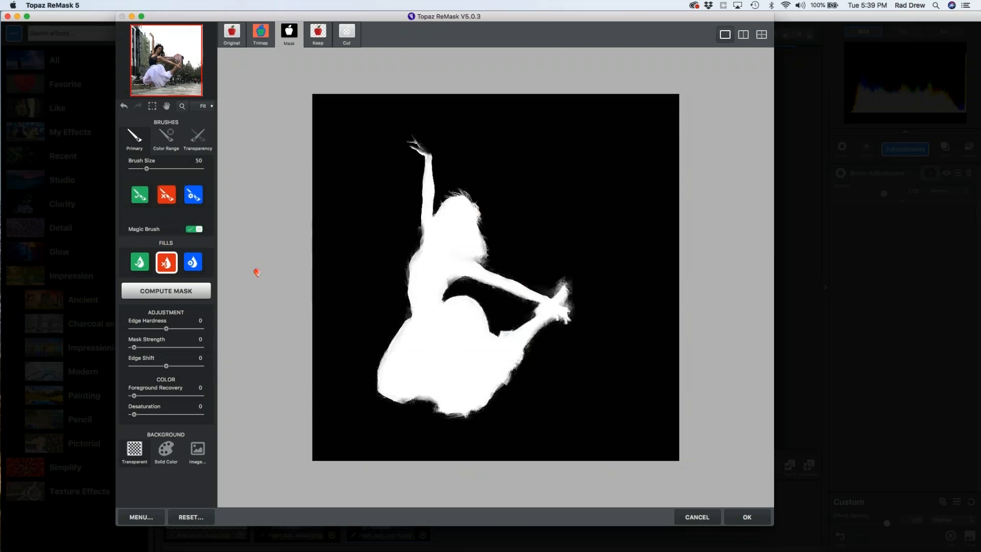
Step: Touch up the mask with the keep brush over the dancer's torso, skirt, extended leg, shoulders and raised hand
click(141, 194)
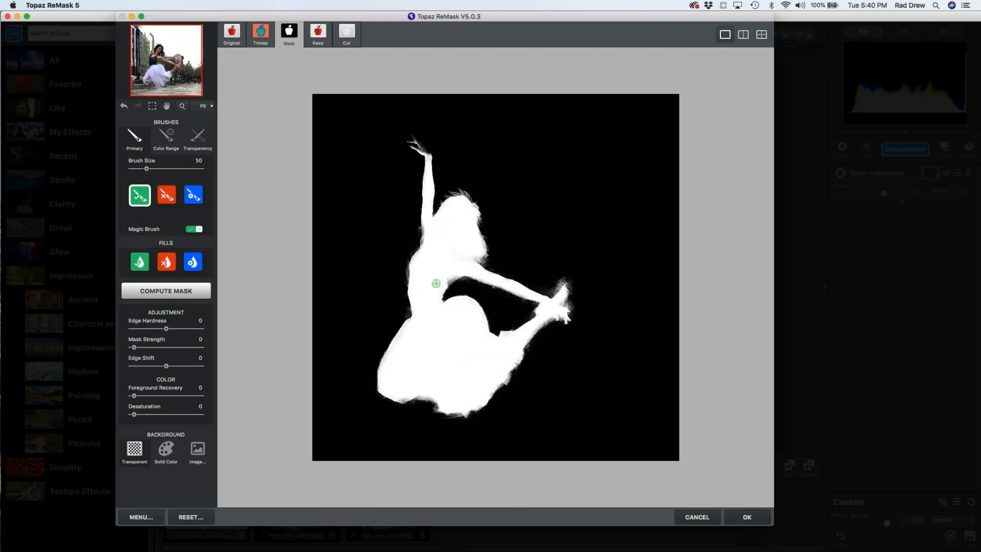
click(447, 275)
click(445, 278)
click(447, 279)
click(486, 384)
click(547, 316)
click(554, 310)
click(475, 258)
click(426, 240)
click(429, 231)
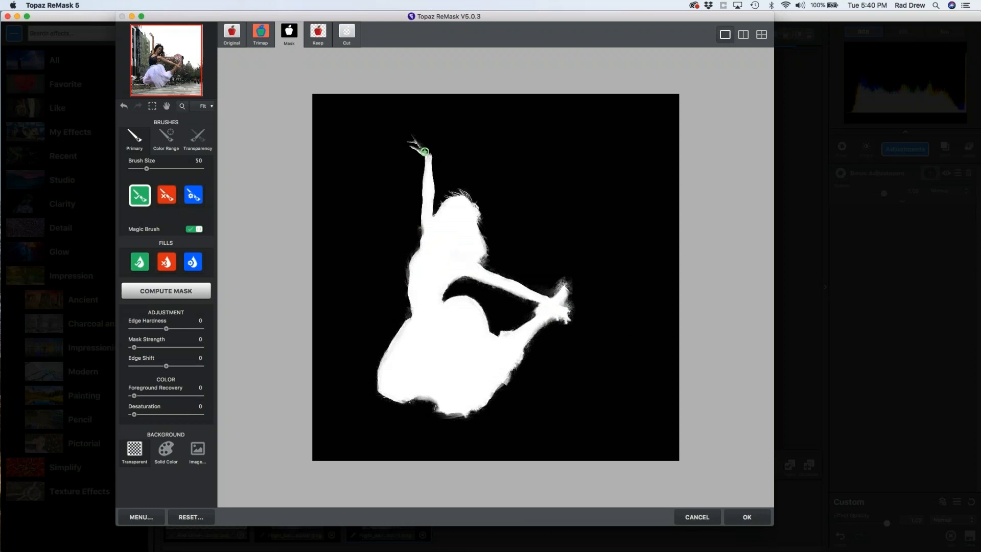
click(420, 147)
click(413, 140)
Step: Cut the mask remnants beside the dancer's hair with the cut brush at Brush Size 76
click(164, 196)
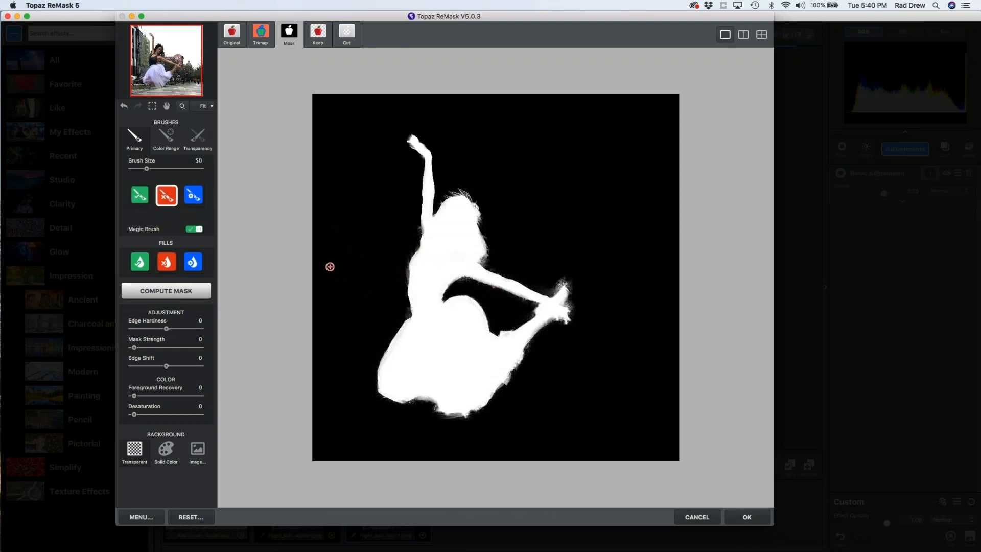
drag(152, 171, 154, 169)
click(492, 260)
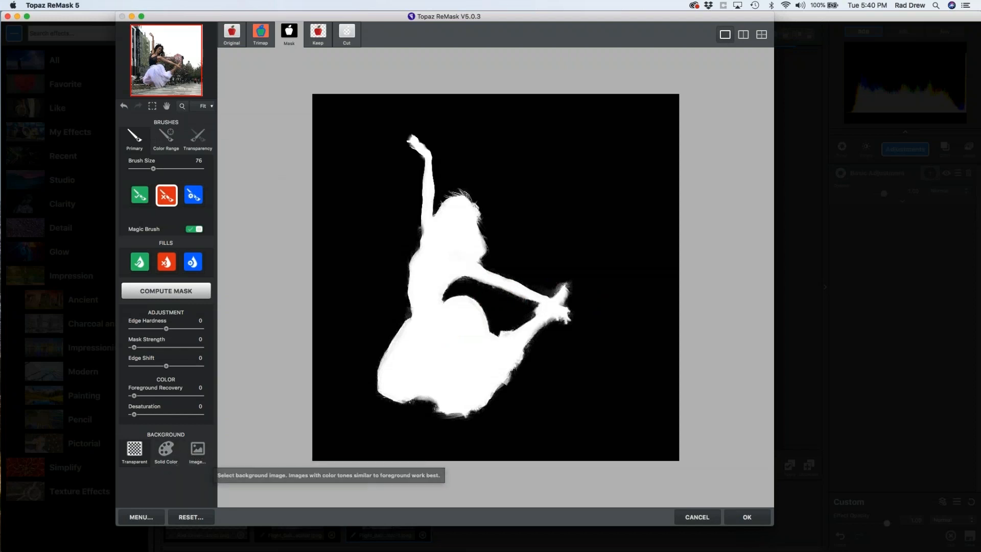
Step: Search this Mac for textures, load 2012-11-19 14.28.25.jpg as the background image and enlarge it to cover the whole canvas
click(198, 452)
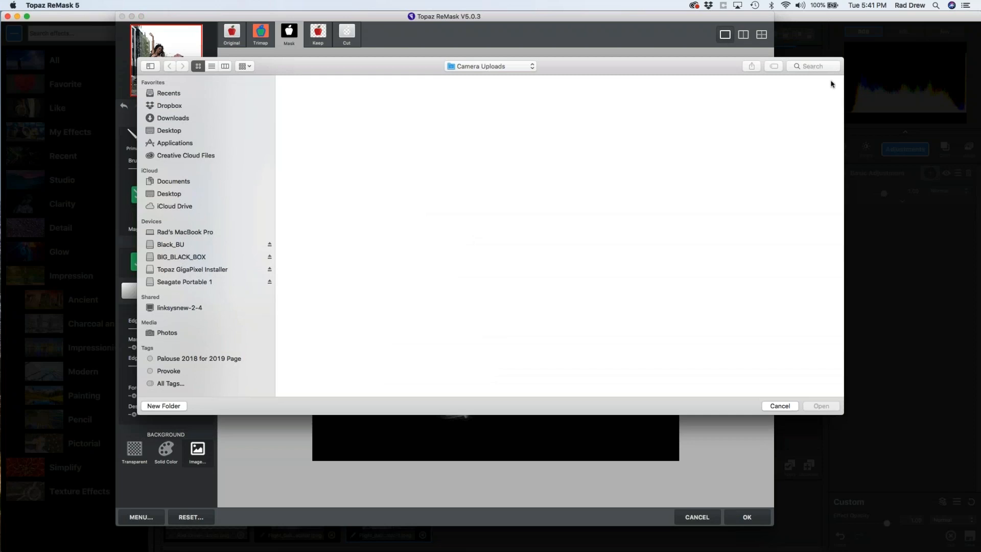
key(super+f)
text(t)
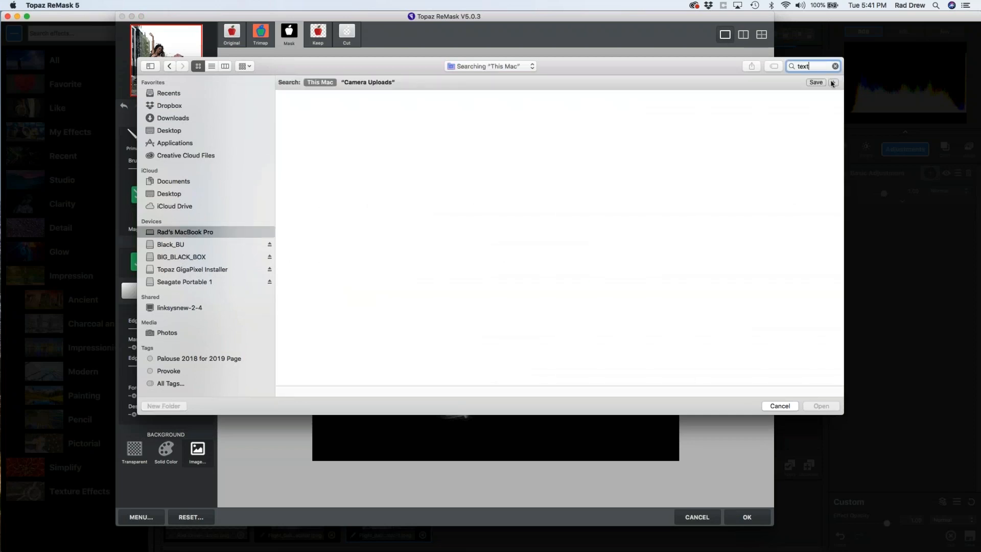
text(estures)
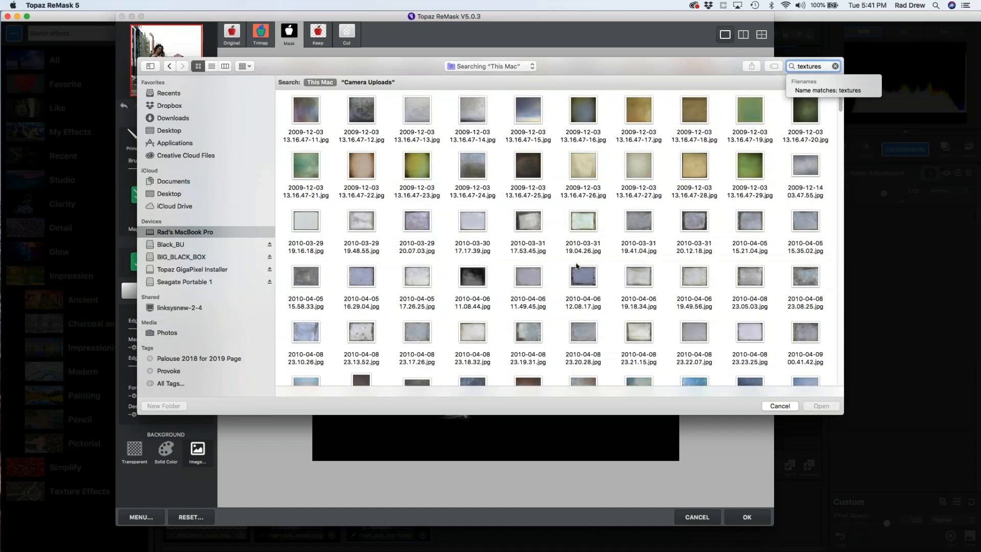
scroll(576, 269, down, 5)
scroll(576, 270, down, 3)
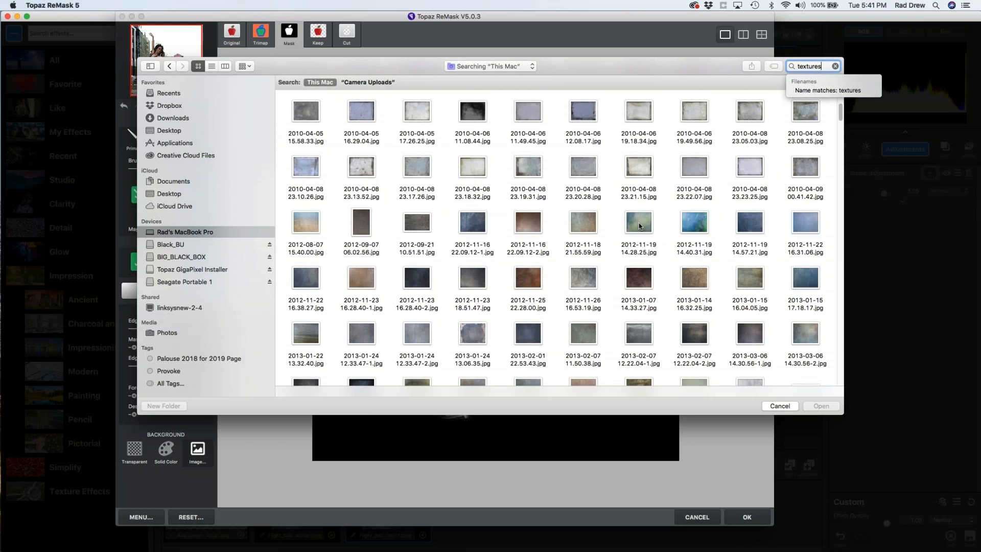
click(638, 221)
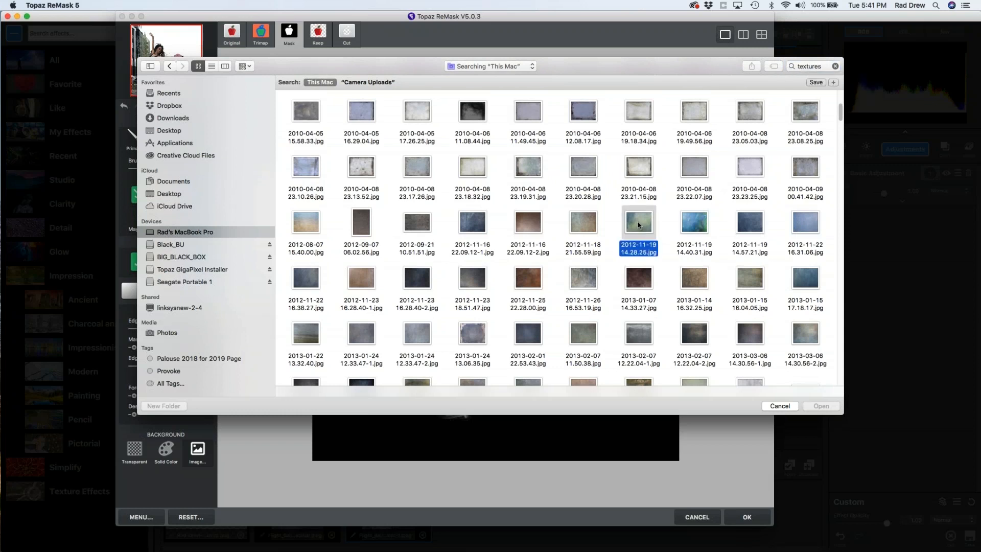
click(823, 406)
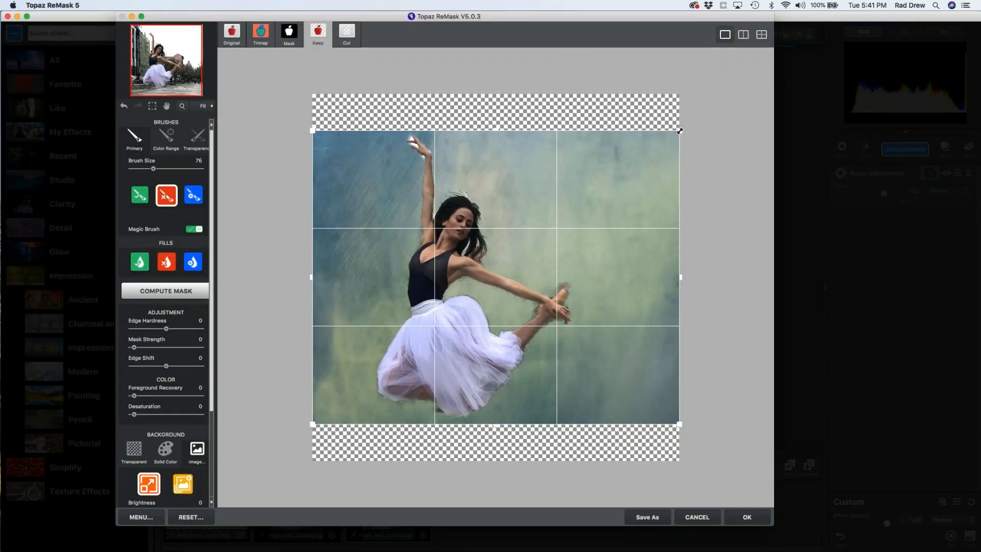
drag(682, 126, 735, 70)
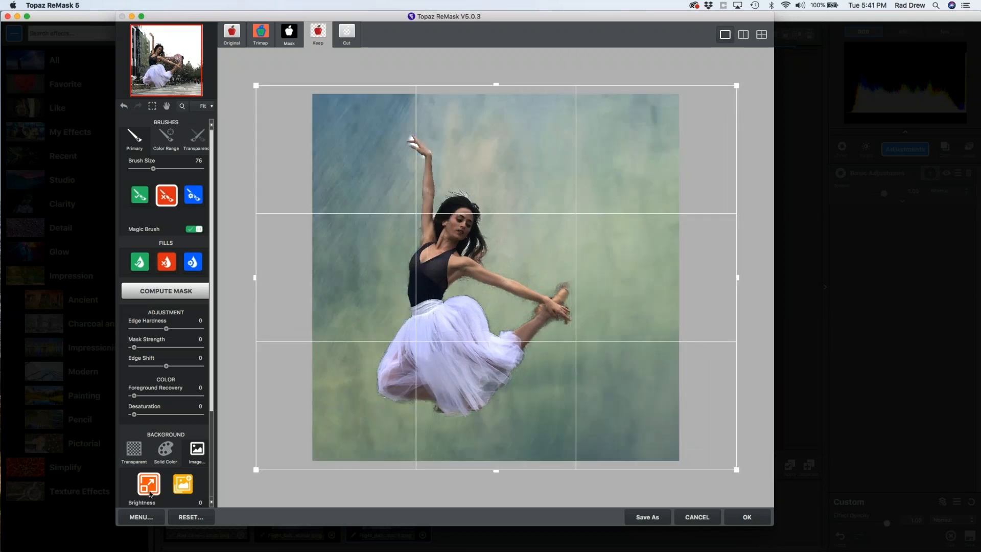
click(148, 484)
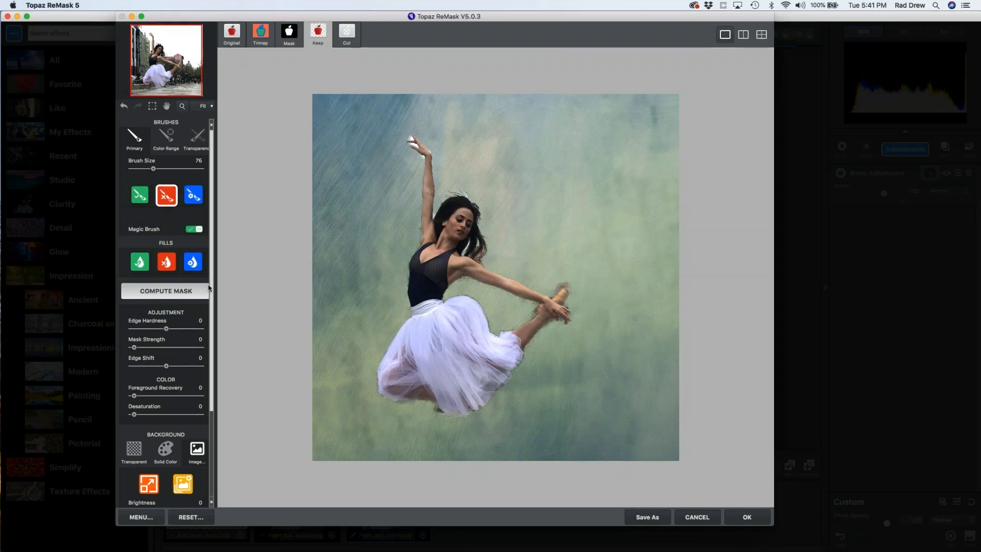
Step: Clean the leftover edges around the dancer's pointed foot and beside her hair with the cut brush
click(163, 196)
click(137, 197)
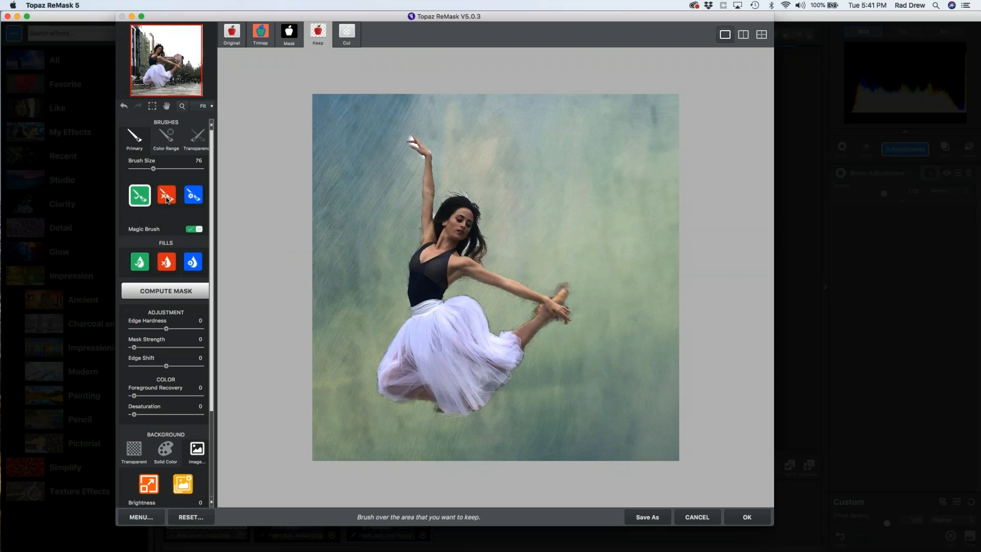
click(166, 199)
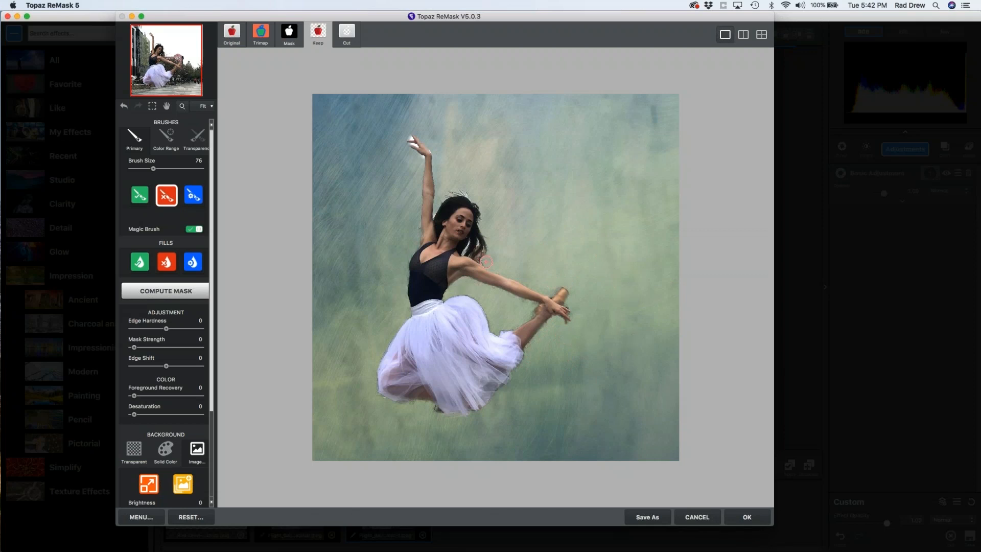
click(489, 258)
Step: Set the background image's Brightness to -26, Contrast to -3, Saturation to 13, Temperature to 6 and Blur to 87
drag(214, 392, 214, 503)
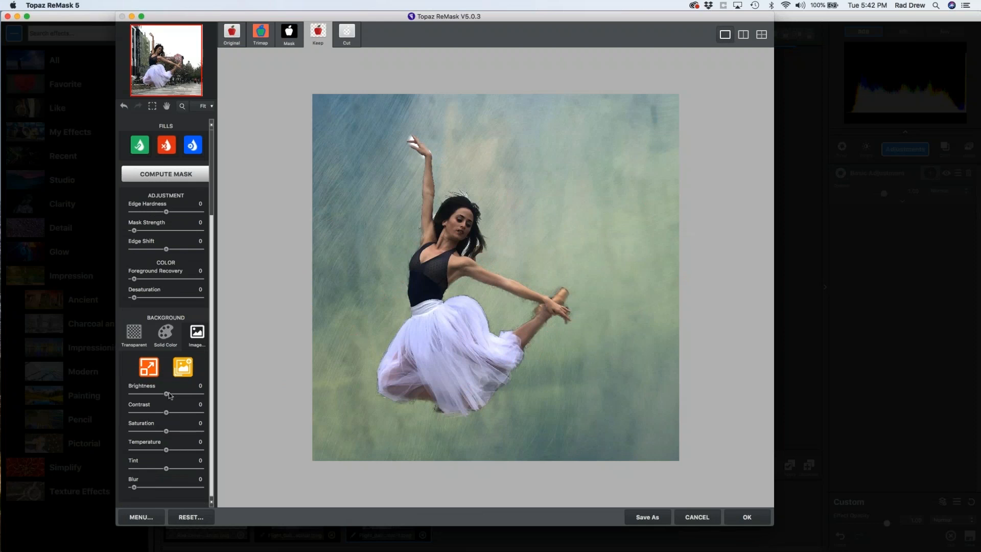
mouse_move(167, 395)
mouse_down()
mouse_move(177, 396)
mouse_move(157, 395)
mouse_move(167, 413)
mouse_up()
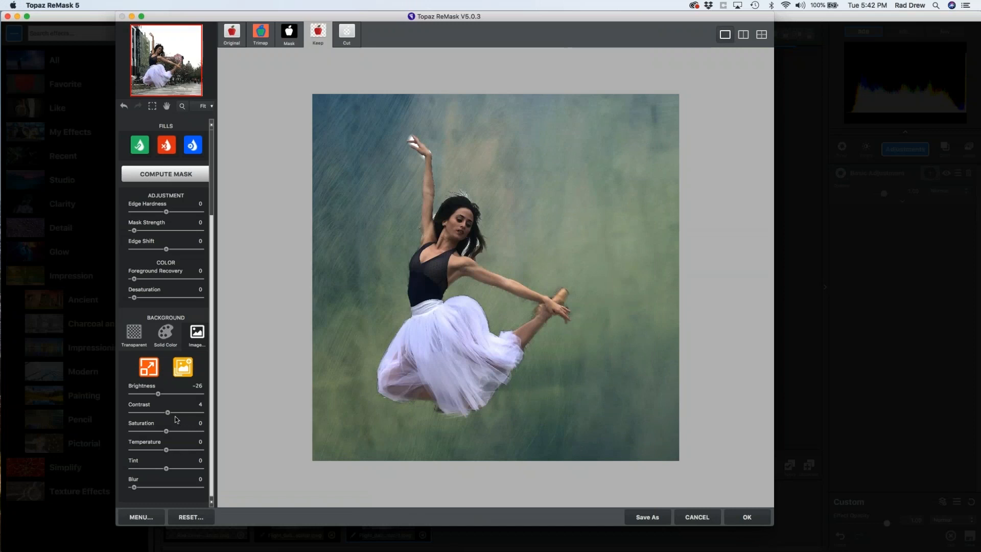
drag(168, 413, 124, 438)
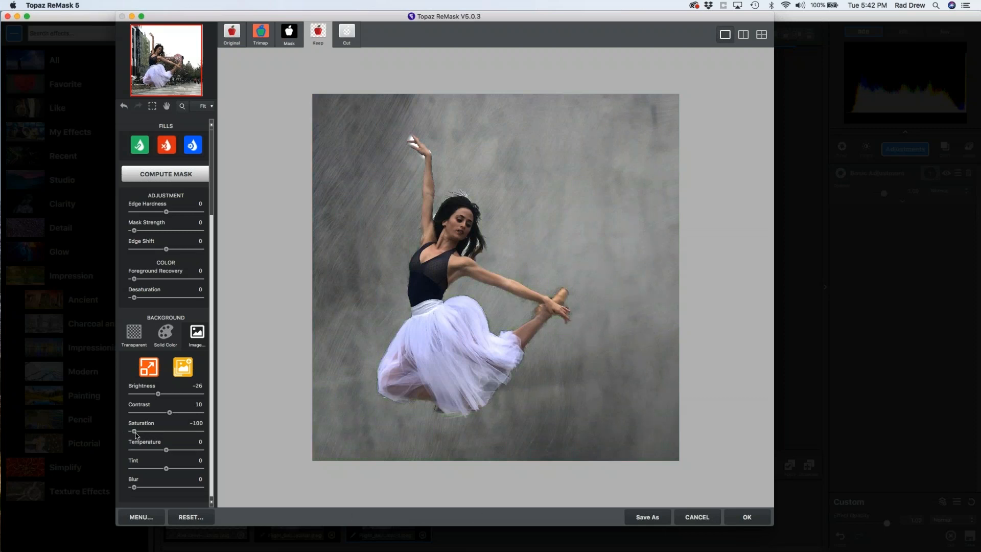
drag(140, 435, 170, 438)
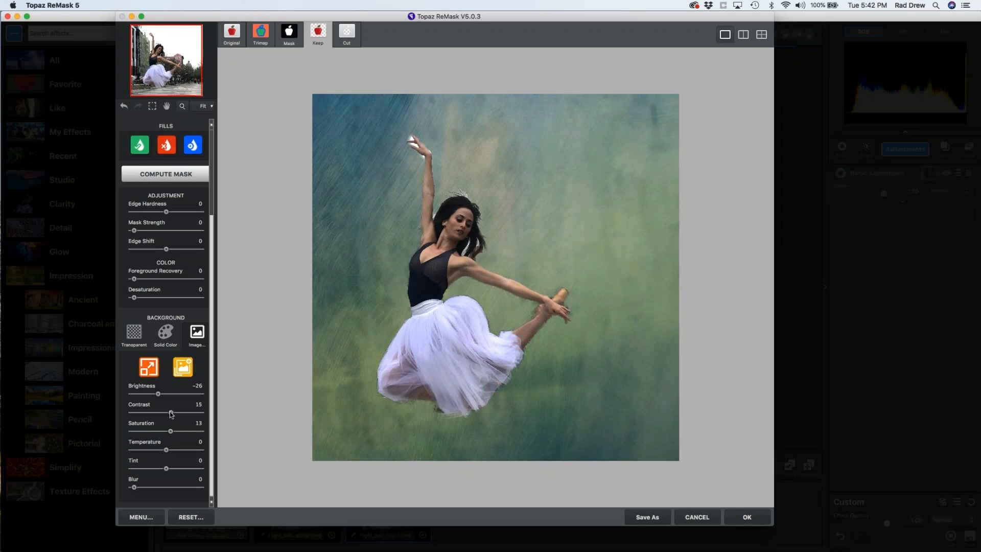
drag(170, 412, 165, 412)
drag(166, 451, 153, 451)
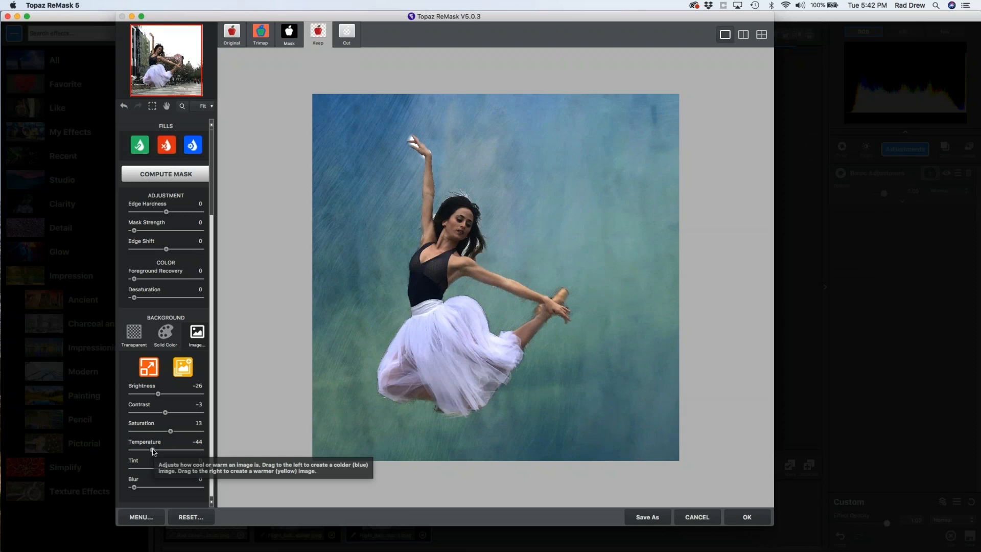
mouse_move(153, 450)
mouse_down()
mouse_move(180, 455)
mouse_move(168, 454)
mouse_up()
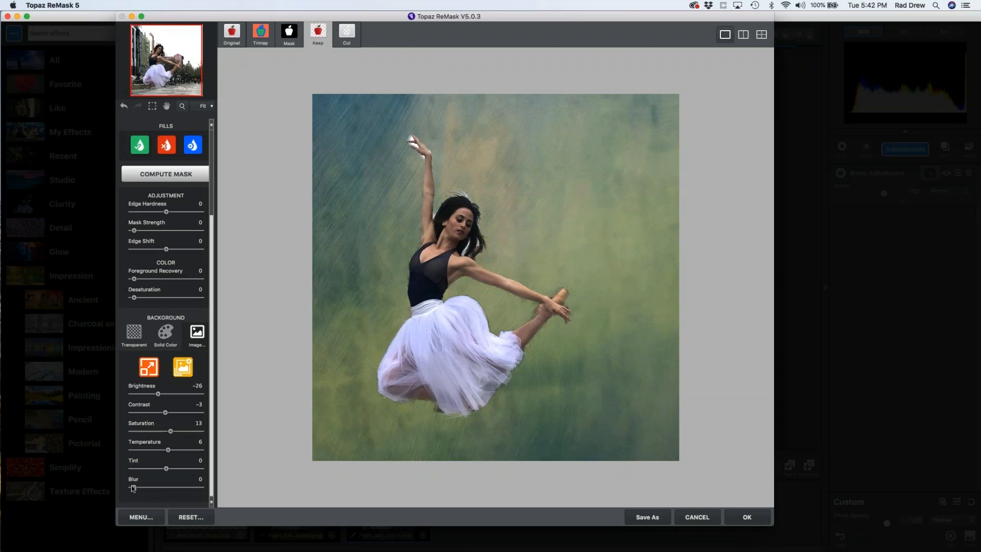
drag(134, 488, 190, 487)
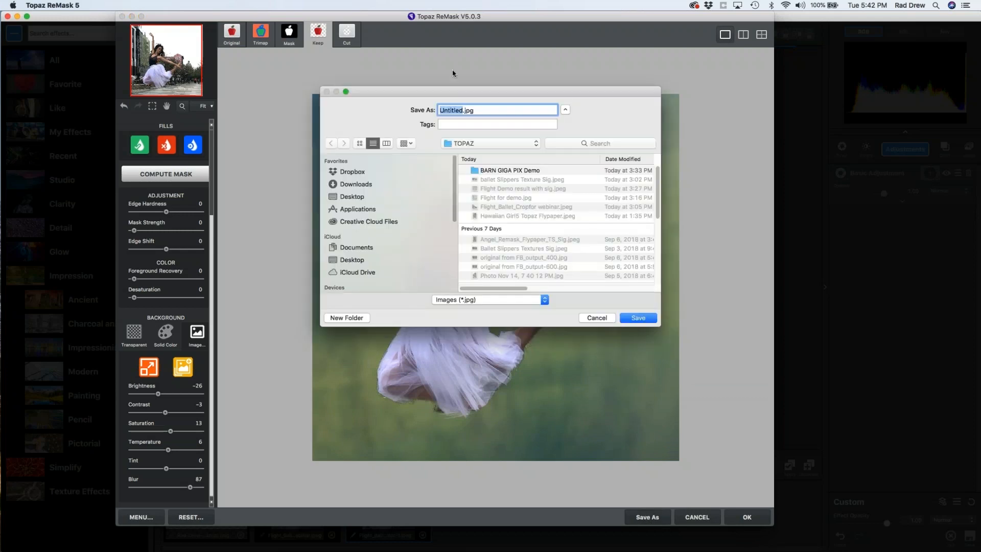
Step: Save the composite as Topaz webinar today.jpg in the desktop's TOPAZ folder and accept the mask to return to Topaz Studio
text(Topaz webinar today)
click(352, 198)
click(490, 181)
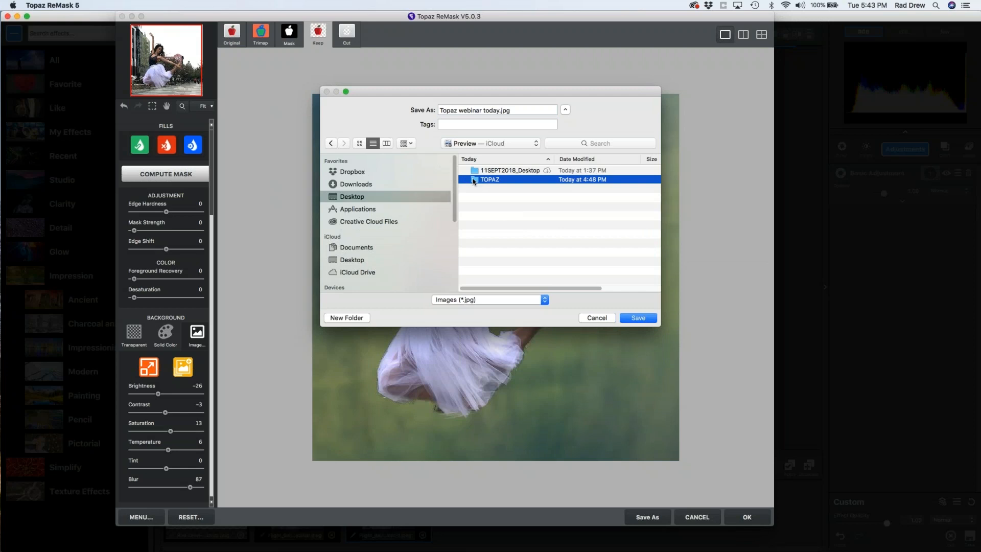
double_click(511, 179)
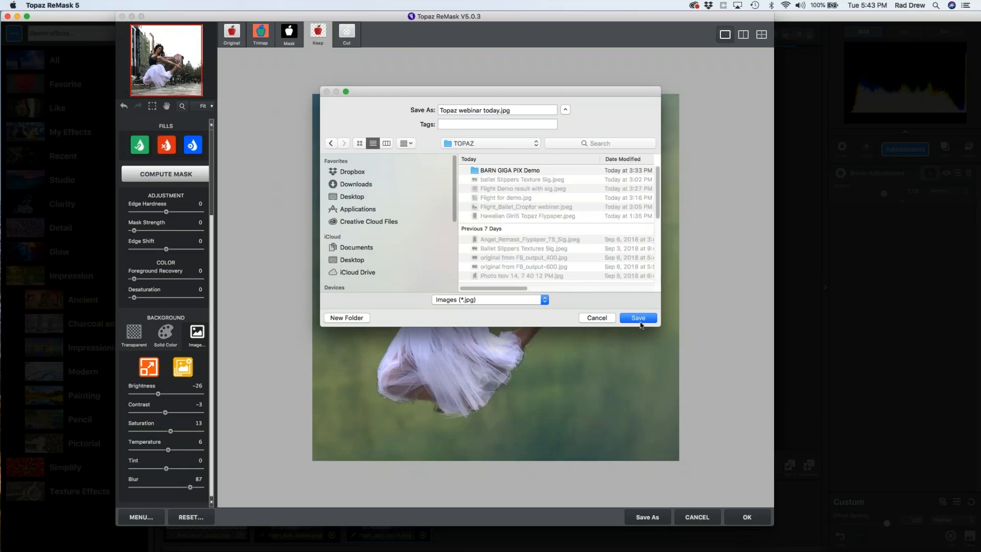
click(638, 318)
click(528, 322)
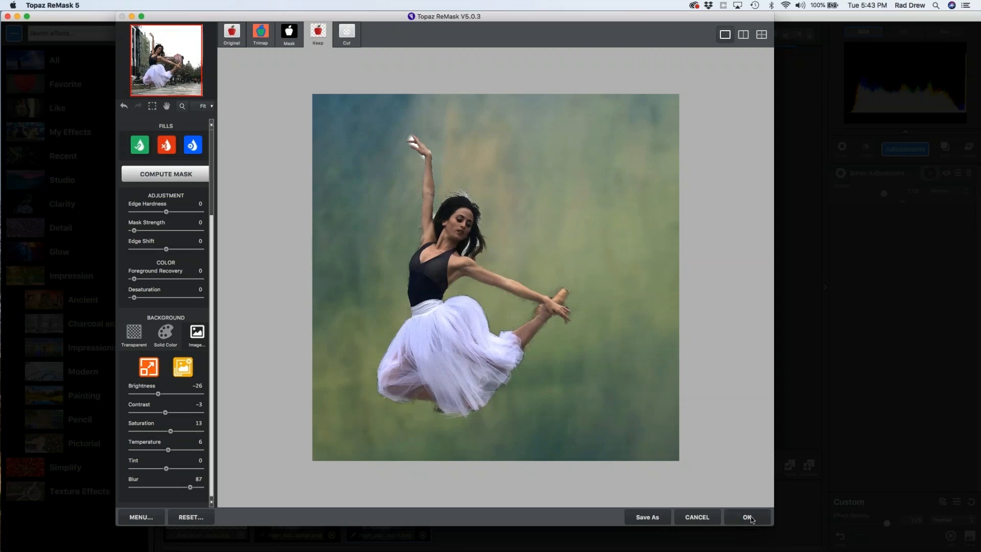
click(747, 518)
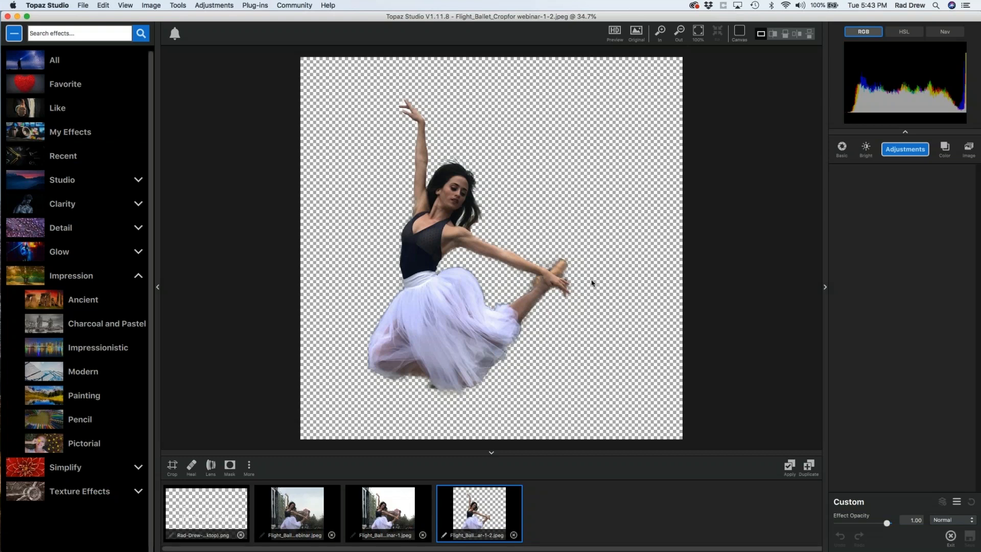
Step: Open the saved image Topaz webinar today.jpg from the TOPAZ folder
click(81, 6)
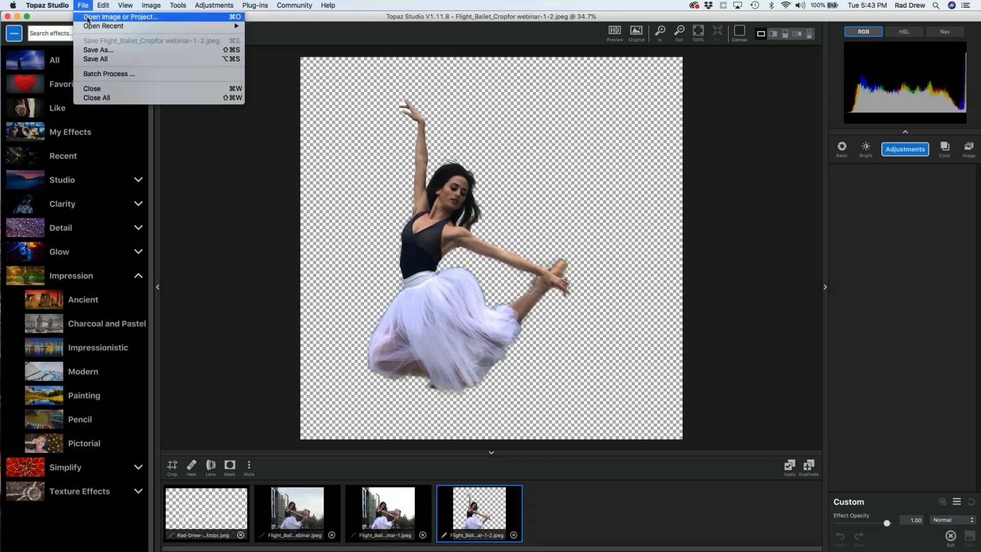
click(88, 19)
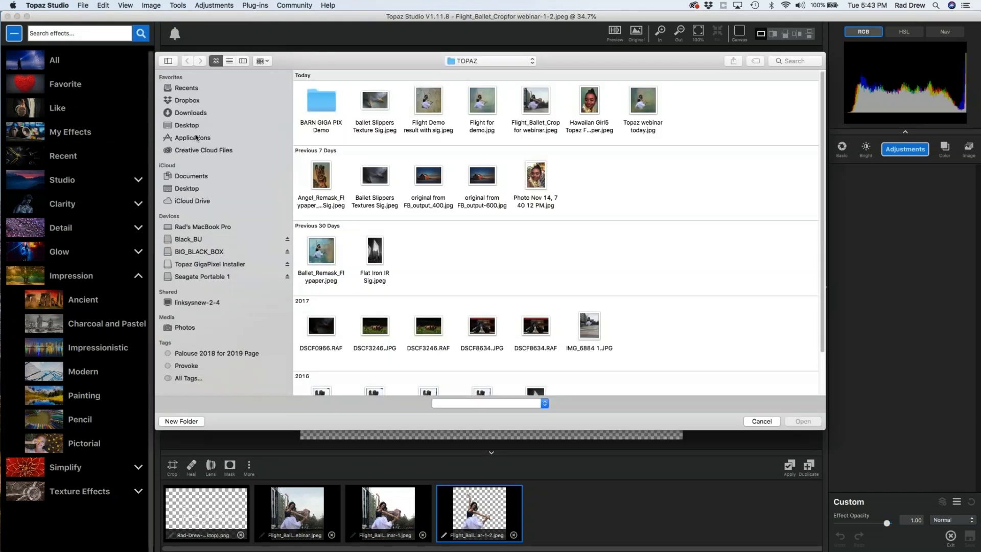
click(646, 106)
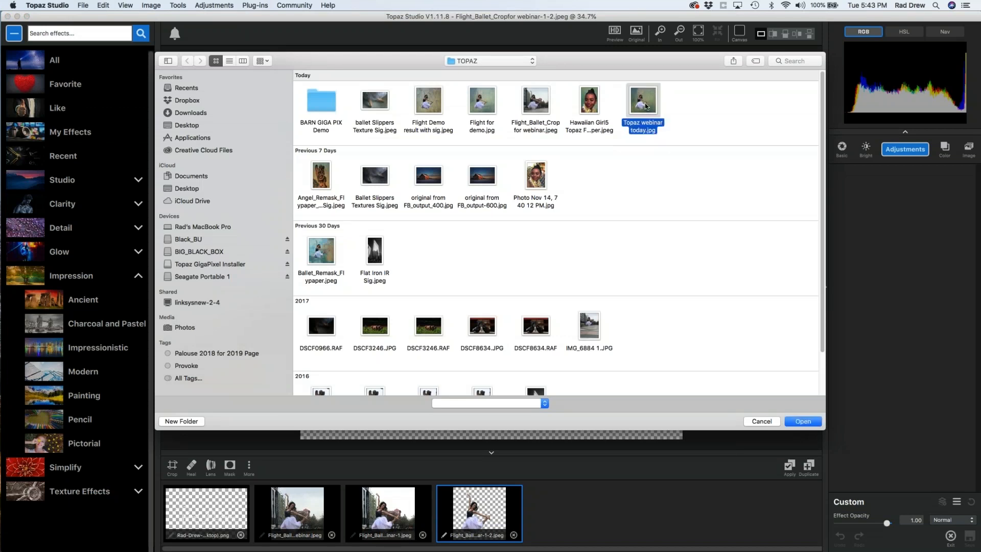
key(Return)
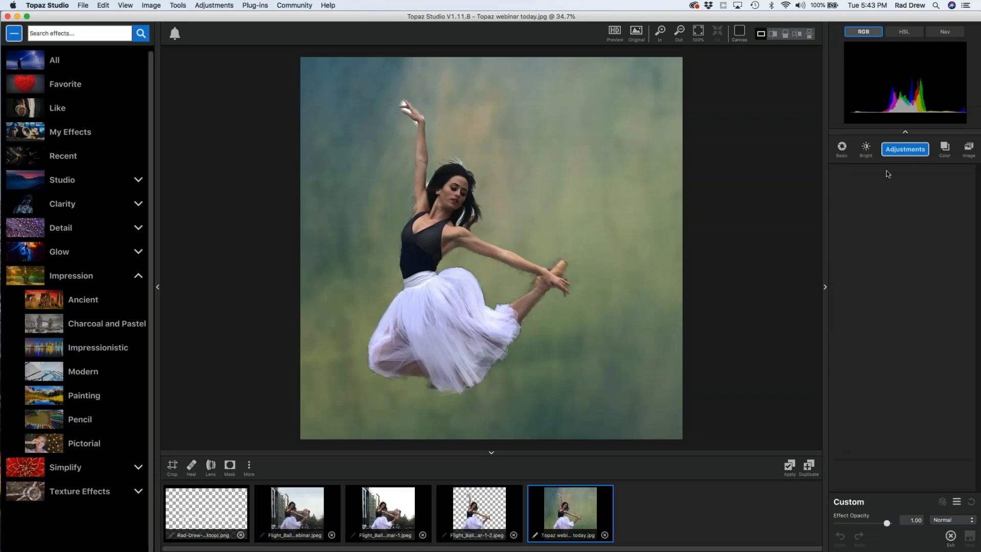
Step: Add a Texture adjustment and set its texture category to Flypaper 2
click(905, 151)
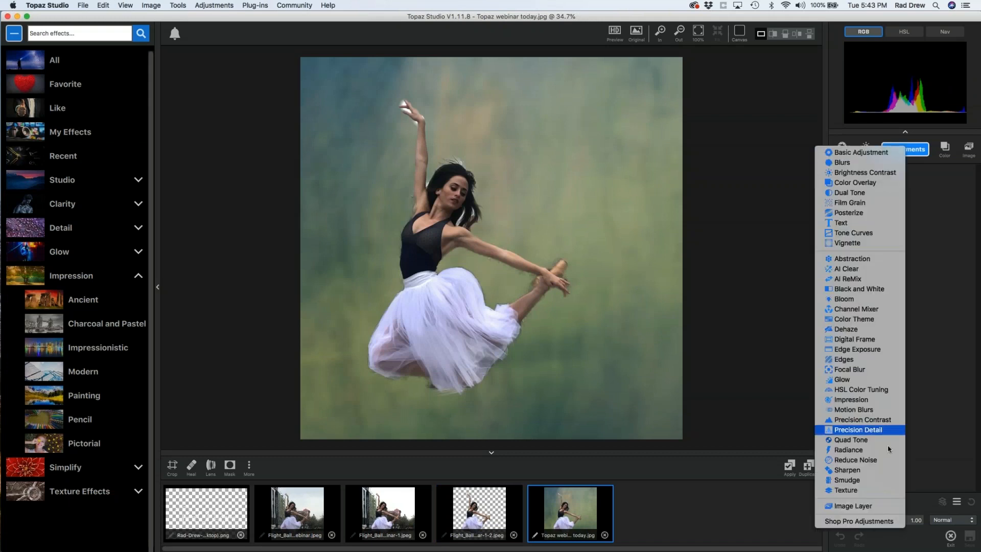
click(856, 492)
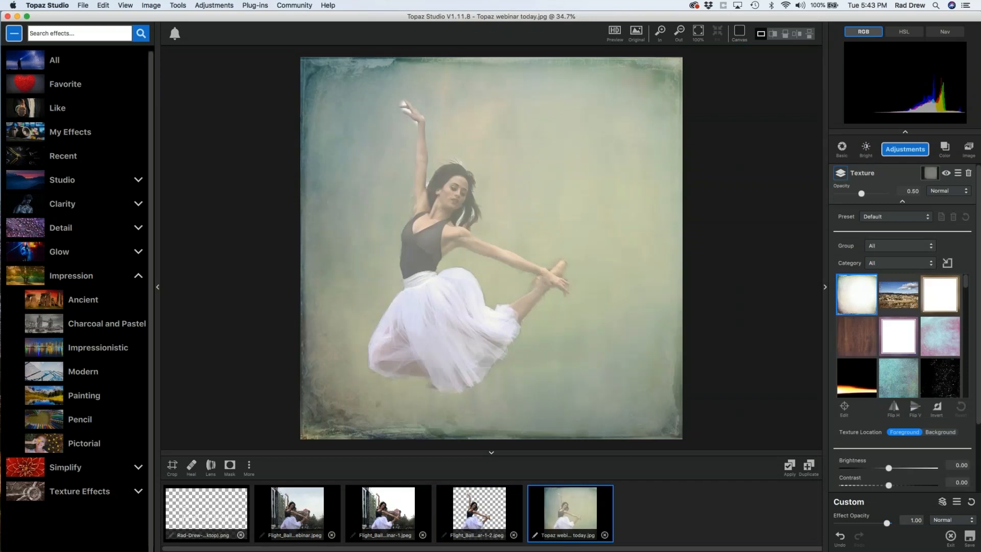
click(930, 265)
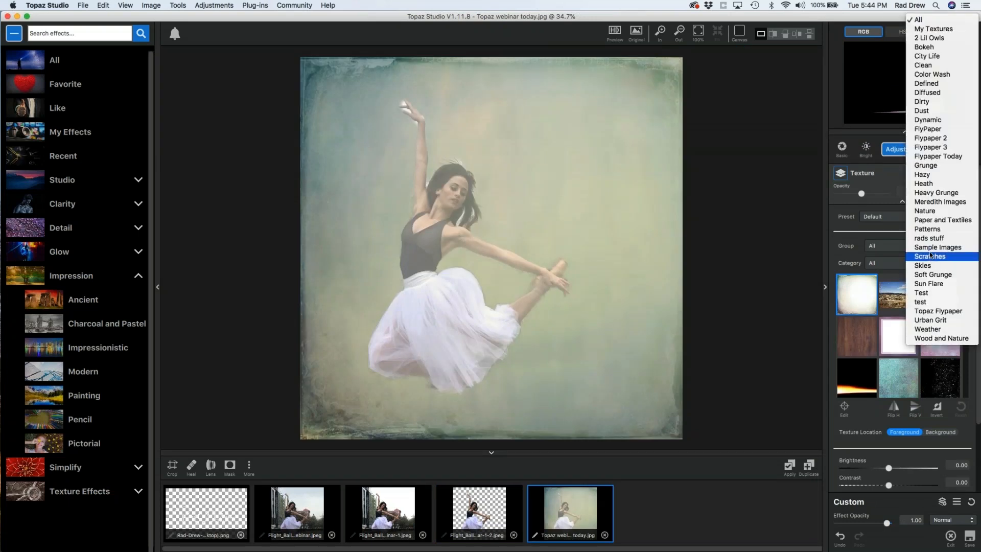
click(931, 138)
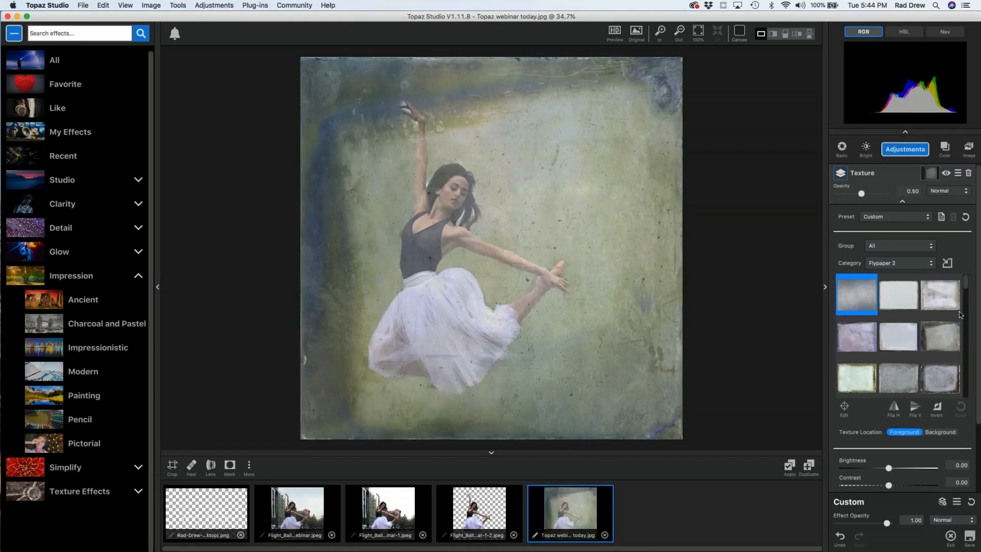
Step: Try the blue Flypaper 2 texture over the dancer, comparing it on and off and lowering its Opacity to about 0.35
drag(966, 292, 966, 360)
click(937, 349)
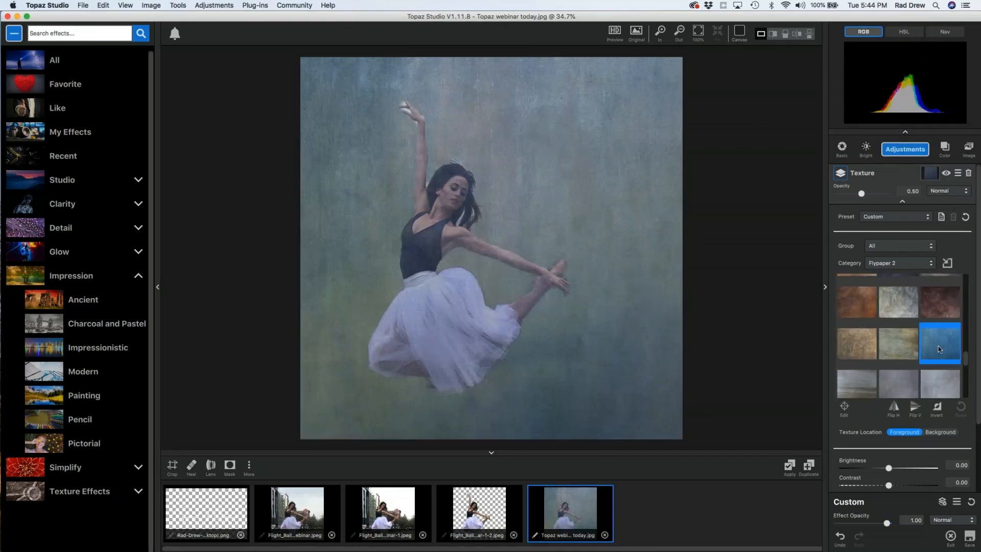
click(936, 349)
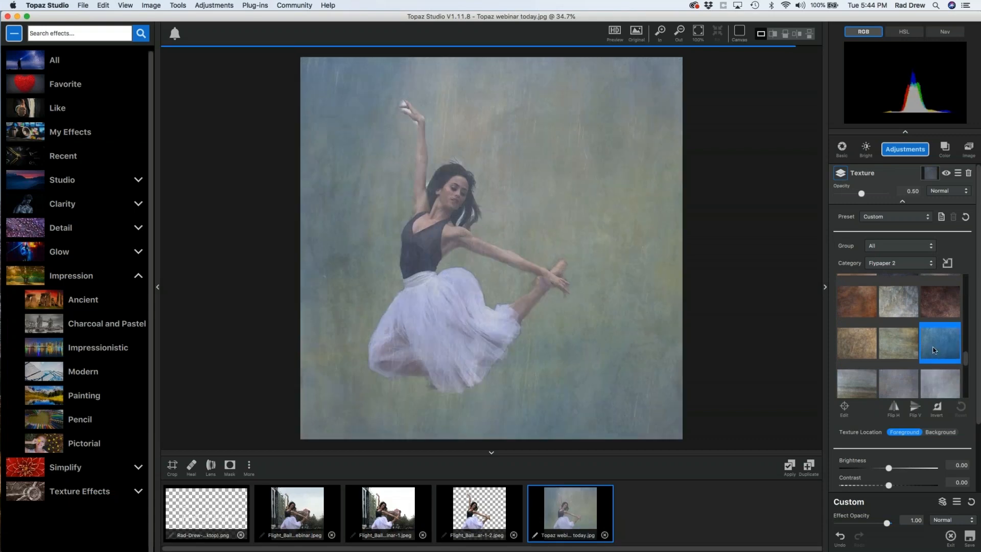
click(945, 173)
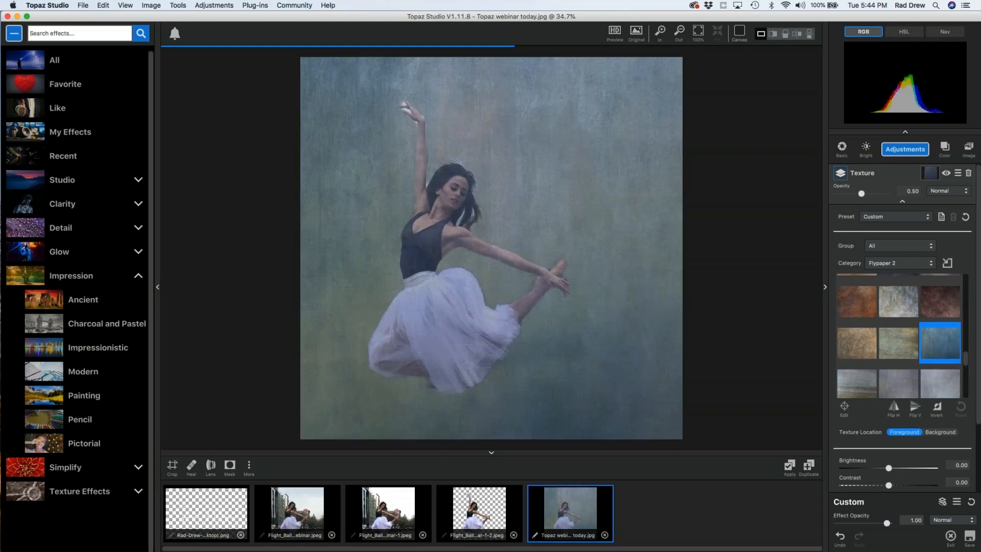
click(946, 172)
drag(862, 194, 854, 194)
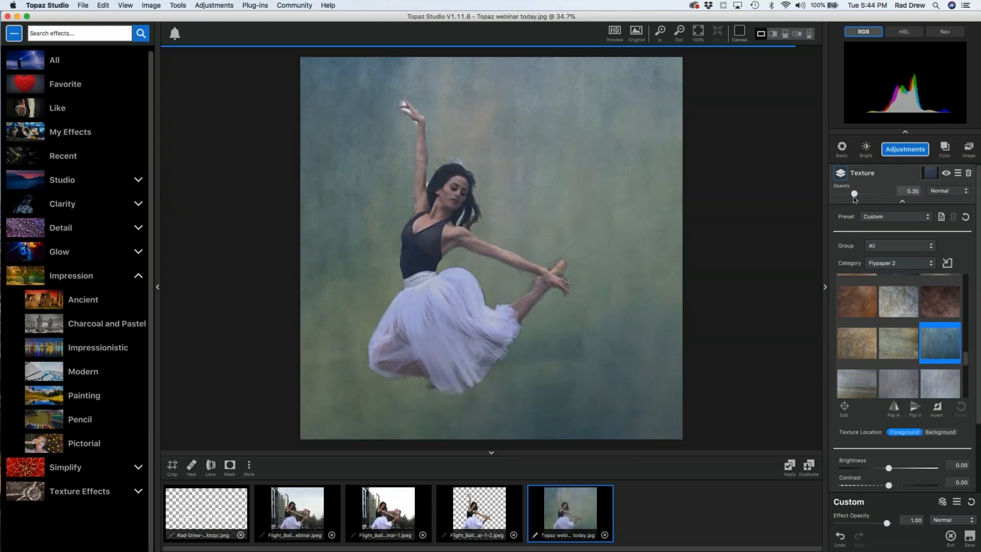
click(920, 333)
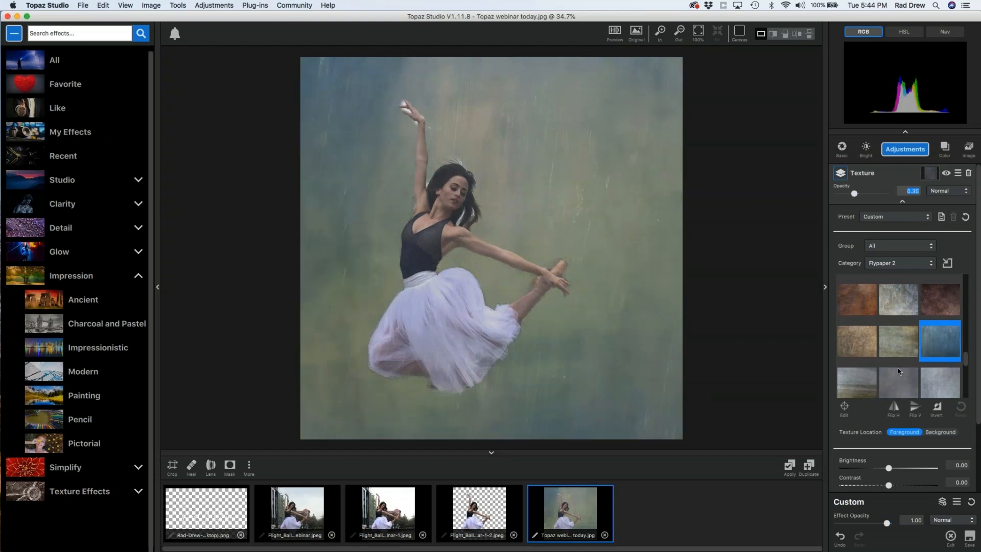
Step: Apply the mottled grey-green Flypaper 2 texture and set its Opacity to 0.58
drag(966, 364, 965, 374)
click(945, 344)
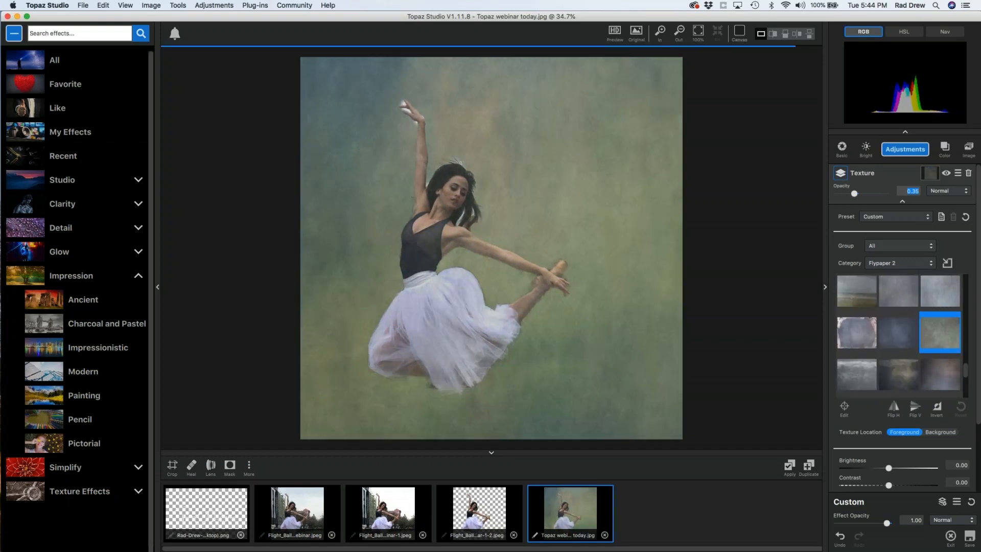
drag(854, 194, 863, 194)
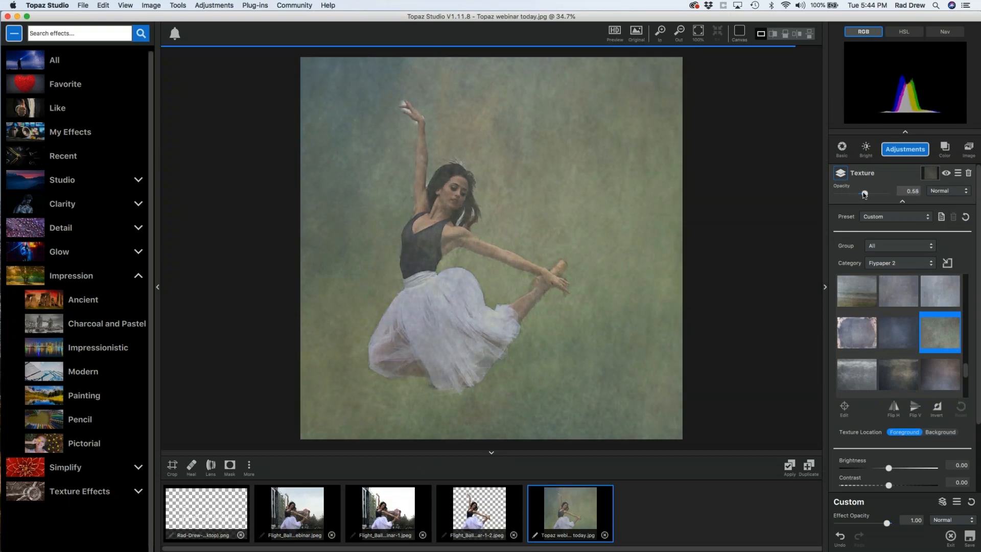
Step: Darken the grey-green texture by setting its Brightness to -0.10
scroll(977, 346, down, 2)
scroll(976, 346, down, 3)
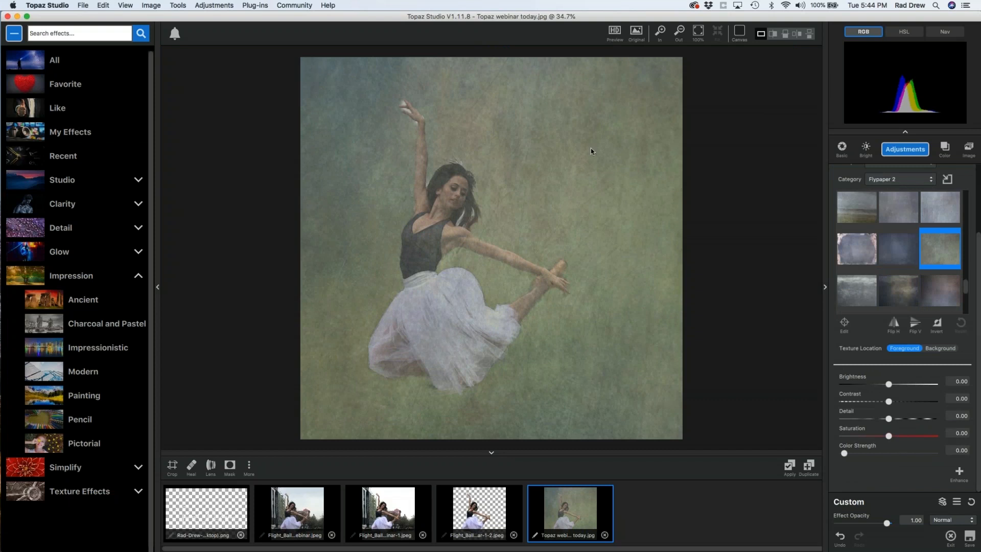
click(889, 385)
drag(891, 384, 881, 386)
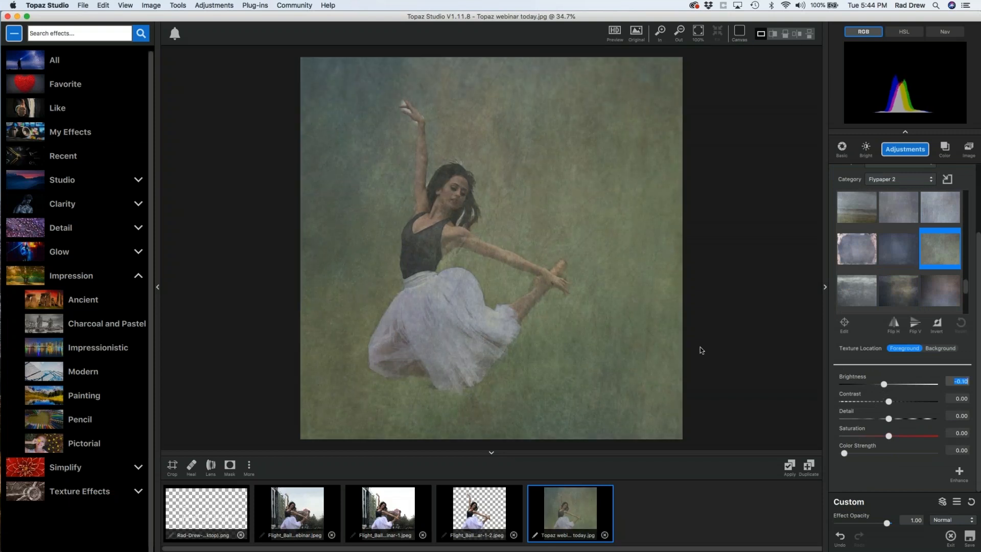
drag(978, 247, 979, 176)
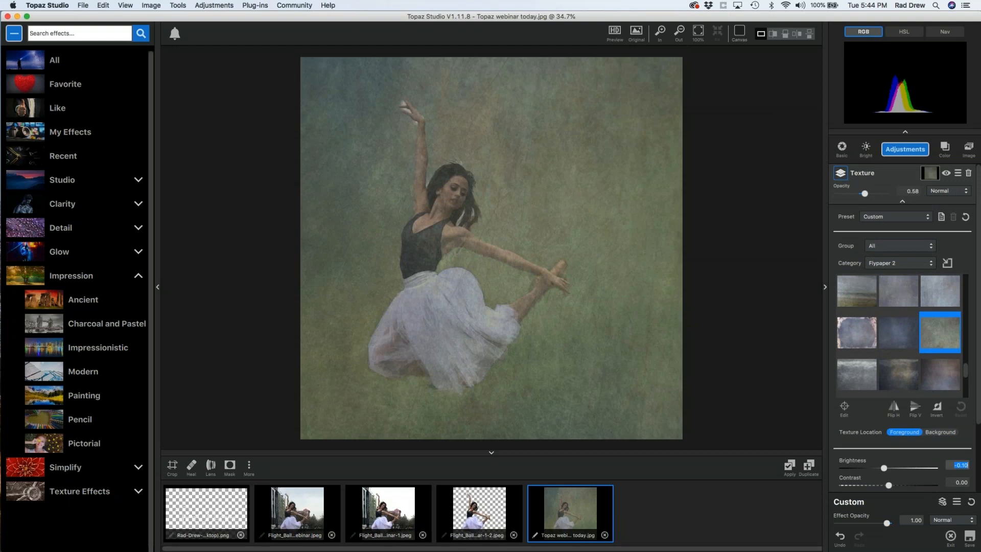
Step: Open the Texture adjustment's mask, invert it to black and invert it back to white
click(930, 173)
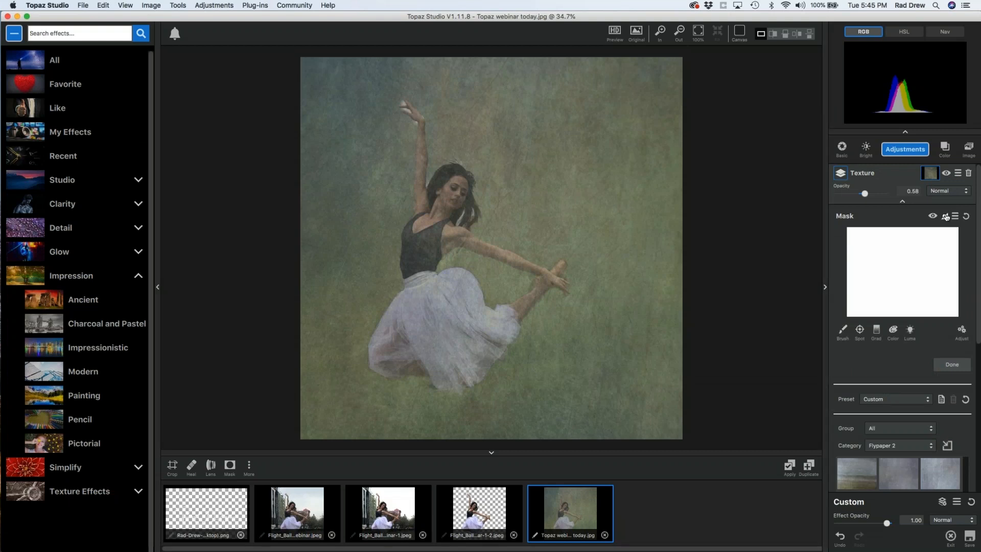
click(946, 216)
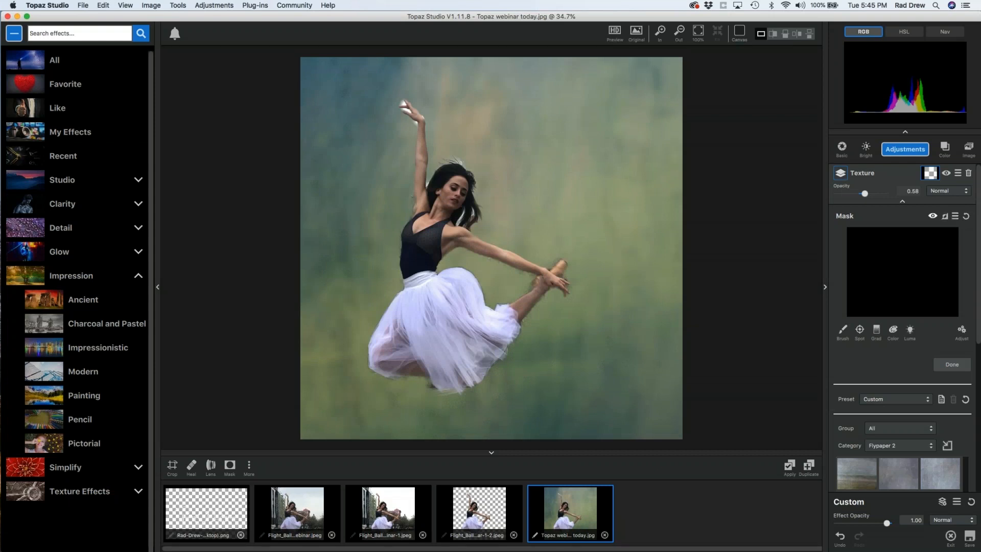
click(946, 216)
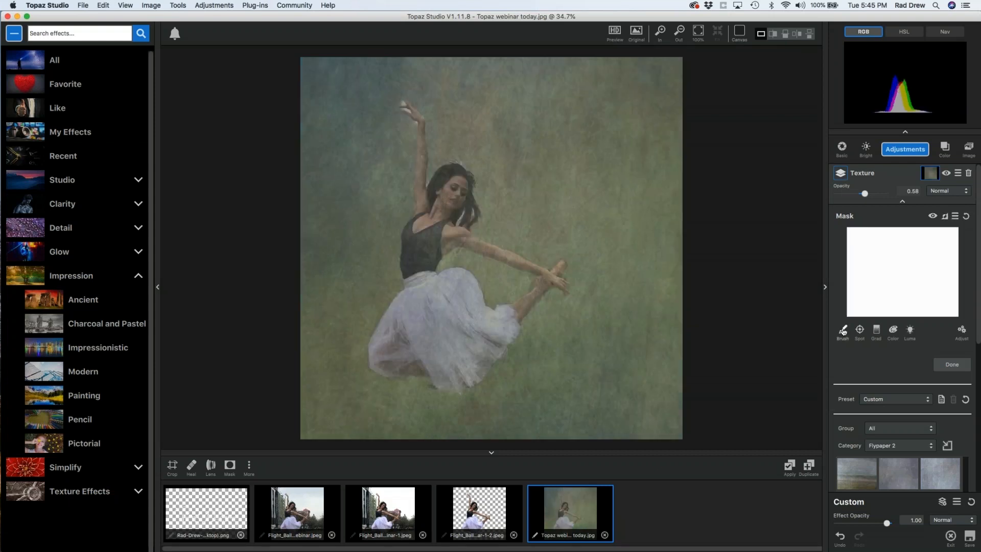
Step: Paint the texture off the dancer's white skirt with the edge-aware Mask Brush at Mask Transparency 0.00, reducing its Radius to 0.23
click(843, 331)
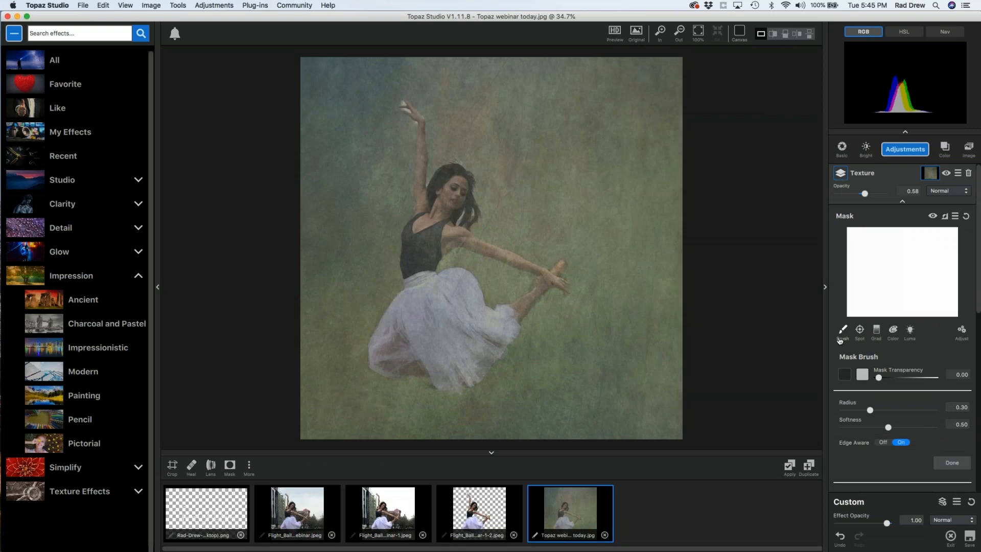
click(862, 379)
click(862, 374)
mouse_move(428, 254)
mouse_down()
mouse_move(435, 296)
mouse_move(417, 281)
mouse_move(426, 330)
mouse_move(411, 322)
mouse_move(400, 343)
mouse_move(434, 350)
mouse_up()
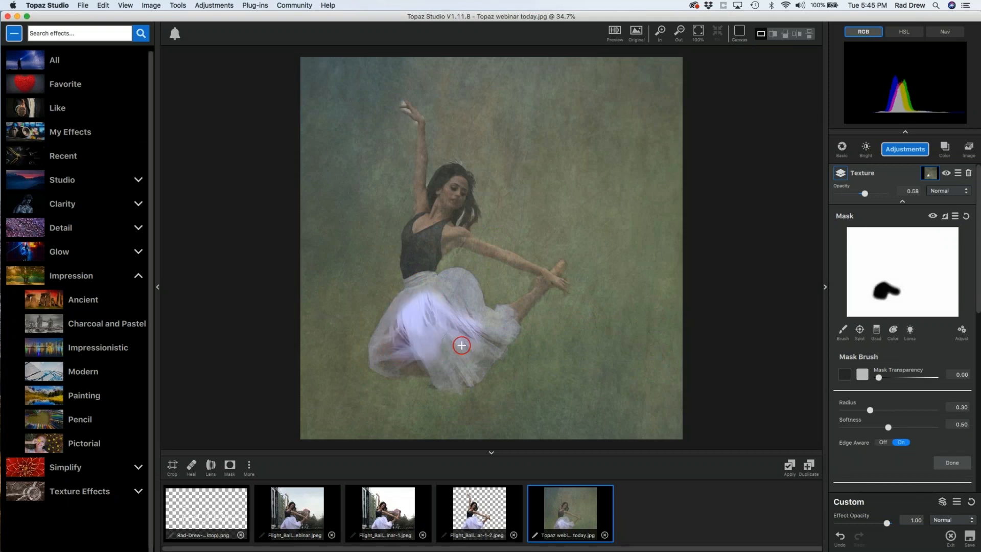
drag(871, 410, 863, 411)
mouse_move(446, 302)
mouse_down()
mouse_move(461, 291)
mouse_move(457, 309)
mouse_move(487, 327)
mouse_move(434, 326)
mouse_up()
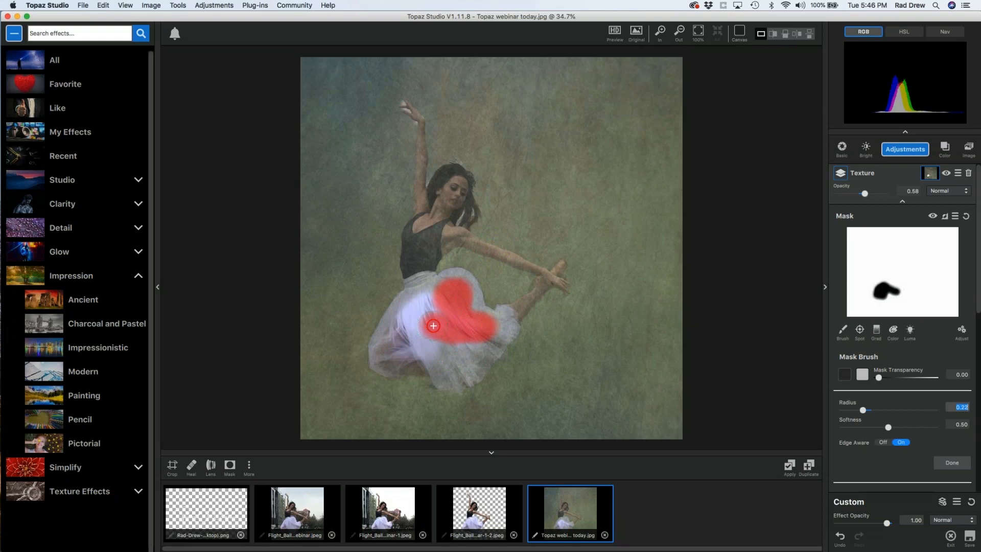
drag(433, 325, 433, 326)
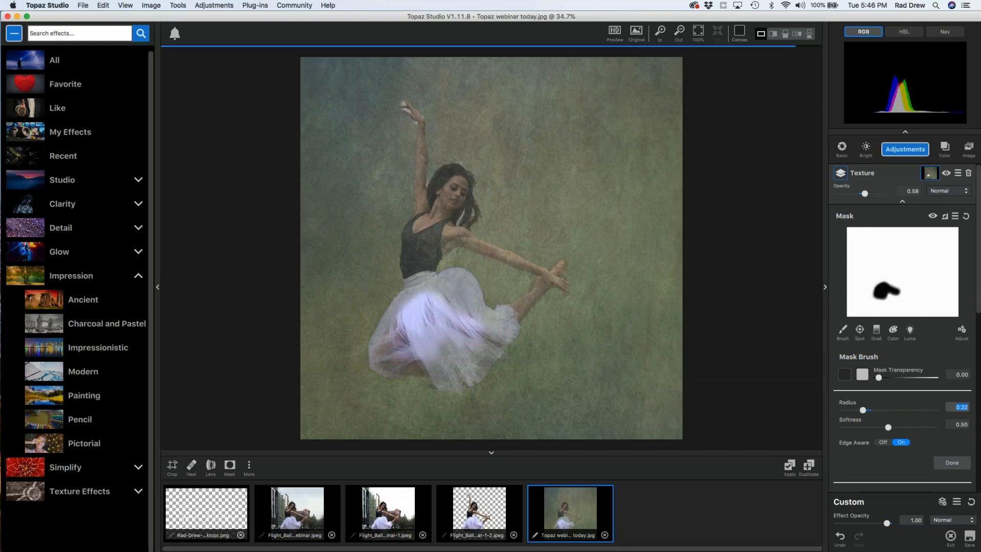
mouse_move(423, 324)
mouse_down()
mouse_move(420, 294)
mouse_move(384, 359)
mouse_move(404, 362)
mouse_move(405, 342)
mouse_move(408, 363)
mouse_move(429, 346)
mouse_move(445, 382)
mouse_move(464, 374)
mouse_move(507, 324)
mouse_move(472, 314)
mouse_move(463, 291)
mouse_move(444, 285)
mouse_move(439, 302)
mouse_move(459, 330)
mouse_move(436, 328)
mouse_move(465, 343)
mouse_move(412, 300)
mouse_move(375, 355)
mouse_move(383, 366)
mouse_move(461, 376)
mouse_move(510, 323)
mouse_move(441, 280)
mouse_up()
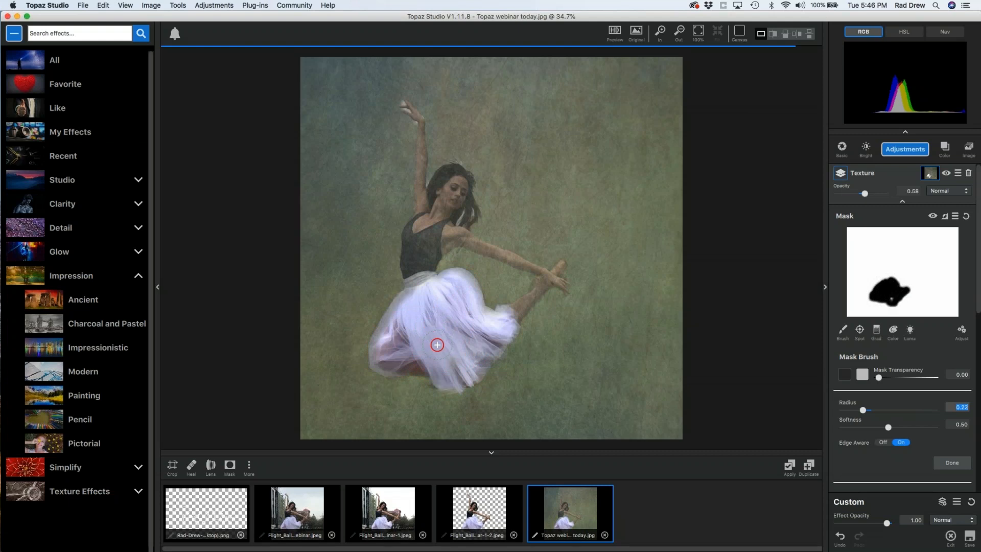
click(425, 316)
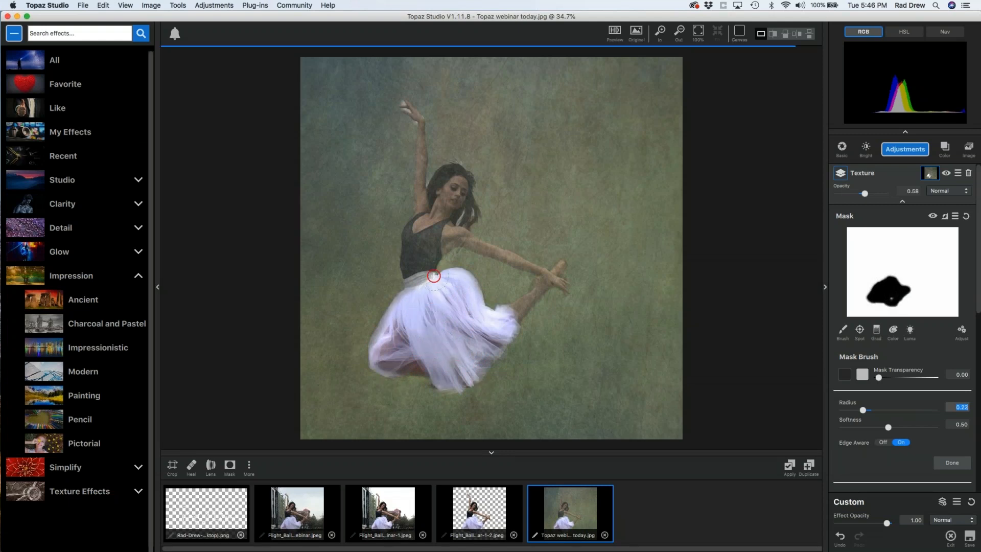
Step: Paint the texture off the dancer's bodice, face, raised arm and hair, reducing the Mask Brush Radius to about 0.12 for the arm
mouse_move(434, 275)
mouse_down()
mouse_move(418, 258)
mouse_move(451, 181)
mouse_move(449, 204)
mouse_move(416, 247)
mouse_up()
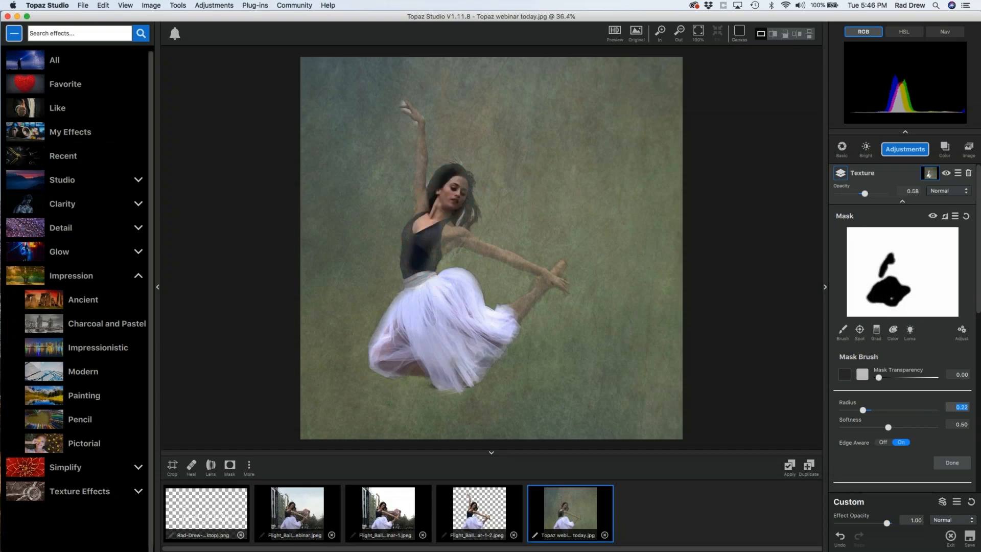
scroll(434, 282, up, 5)
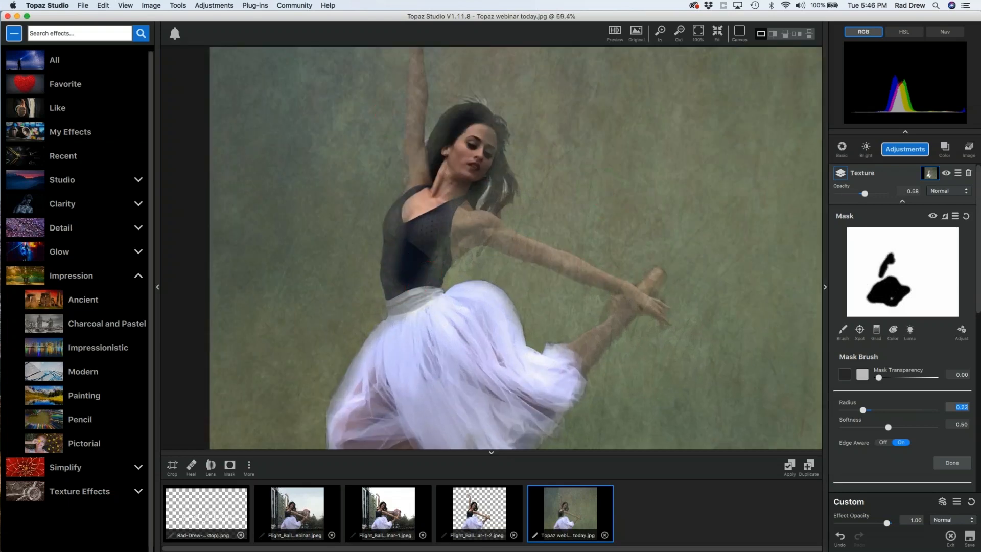
scroll(425, 231, up, 2)
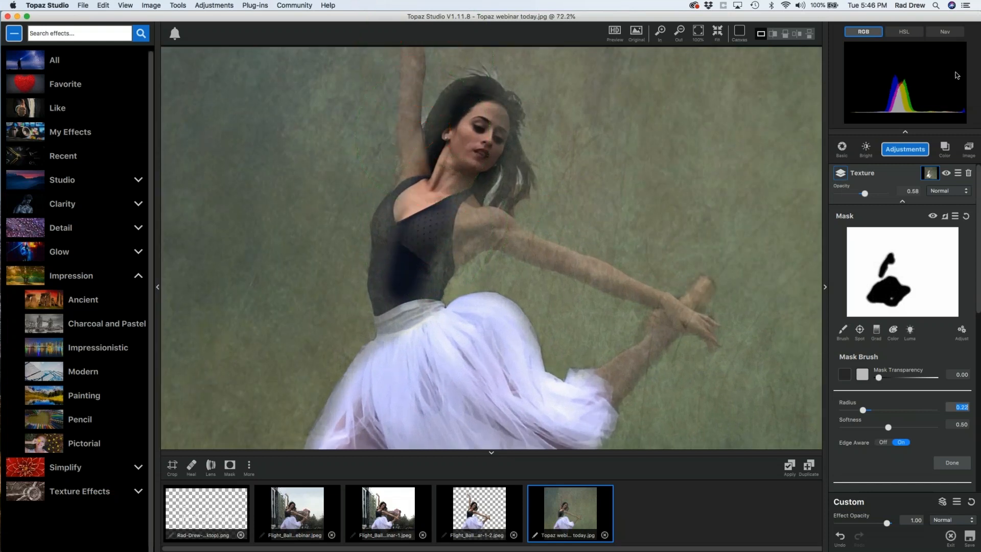
click(945, 32)
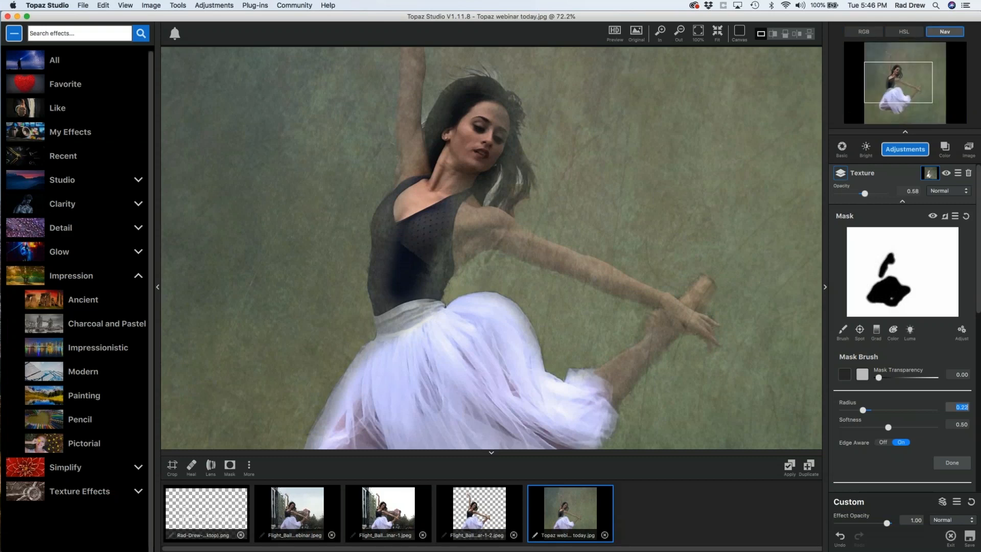
drag(903, 80, 903, 60)
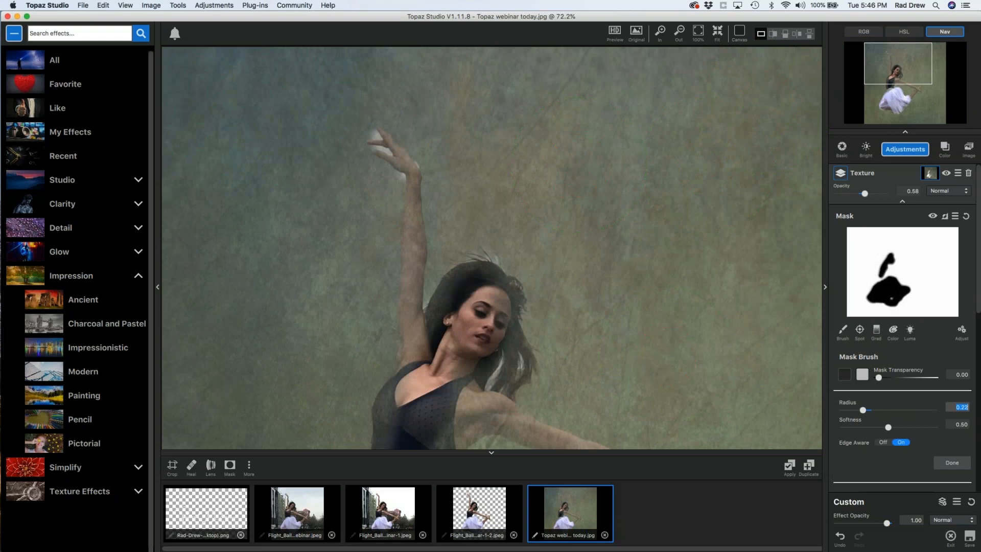
drag(863, 410, 854, 410)
mouse_move(413, 378)
mouse_down()
mouse_move(416, 222)
mouse_move(399, 166)
mouse_move(377, 137)
mouse_up()
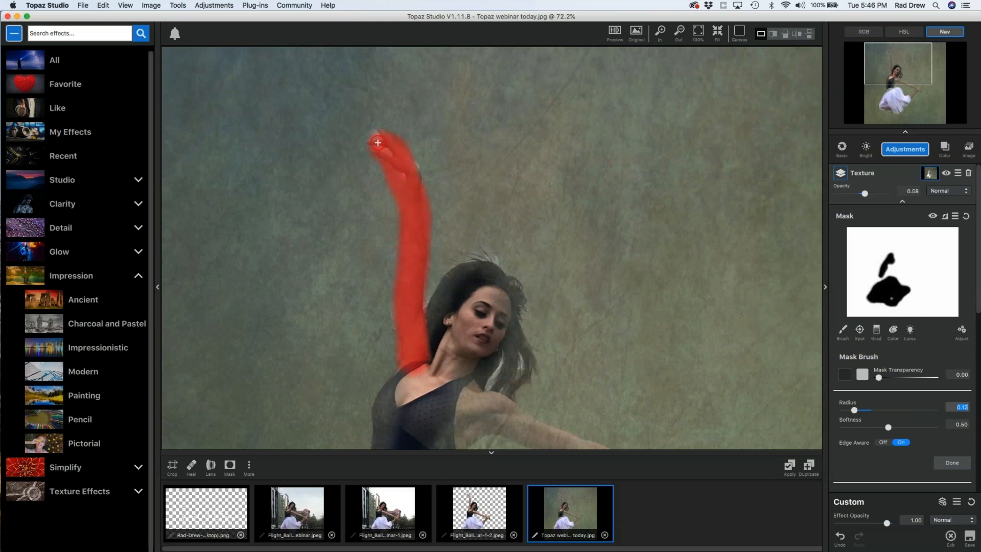
mouse_move(460, 286)
mouse_down()
mouse_move(480, 279)
mouse_move(493, 317)
mouse_move(453, 364)
mouse_up()
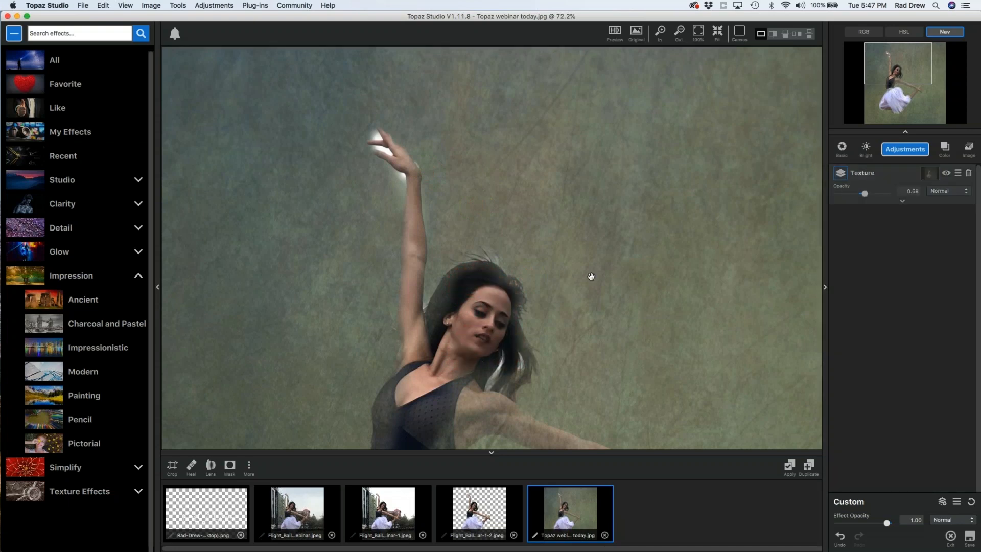
Step: Add an AI ReMix adjustment over the whole image and apply the grey pencil-portrait style at Low Style Strength
scroll(591, 276, down, 5)
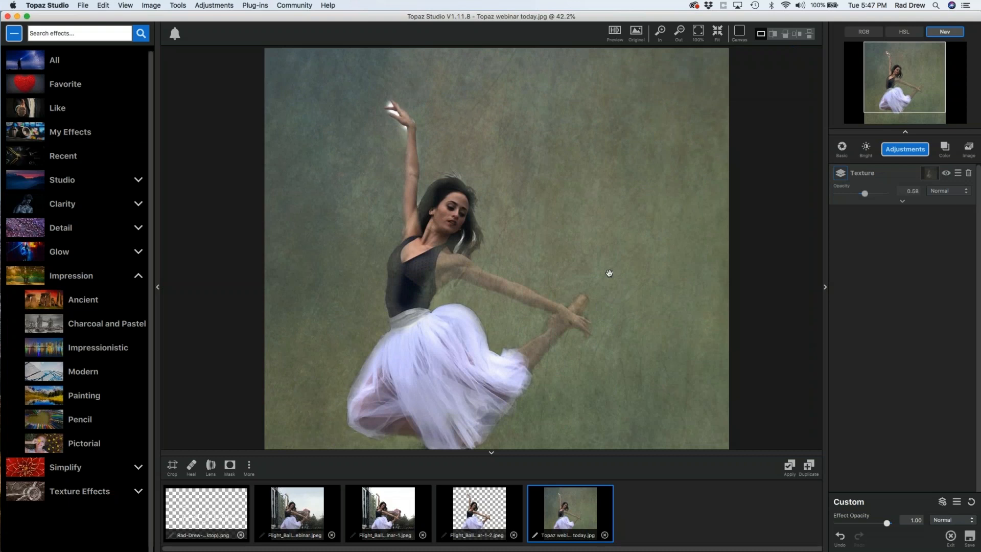
scroll(581, 278, down, 1)
scroll(581, 278, down, 1)
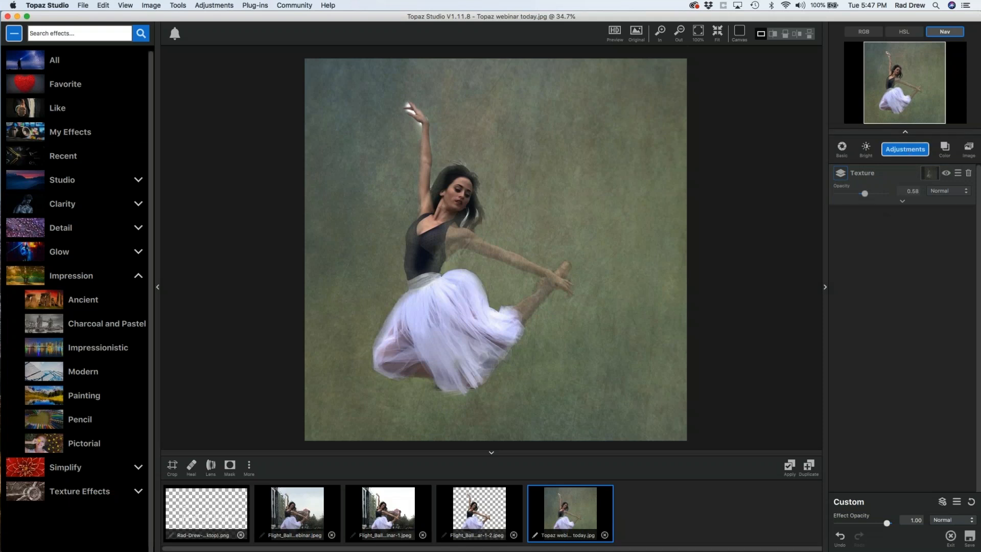
click(903, 150)
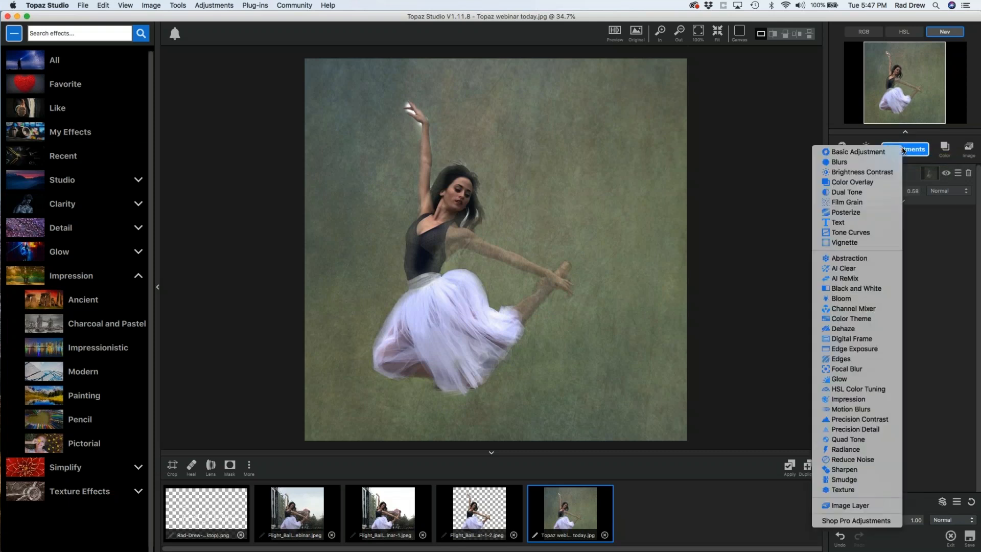
click(846, 279)
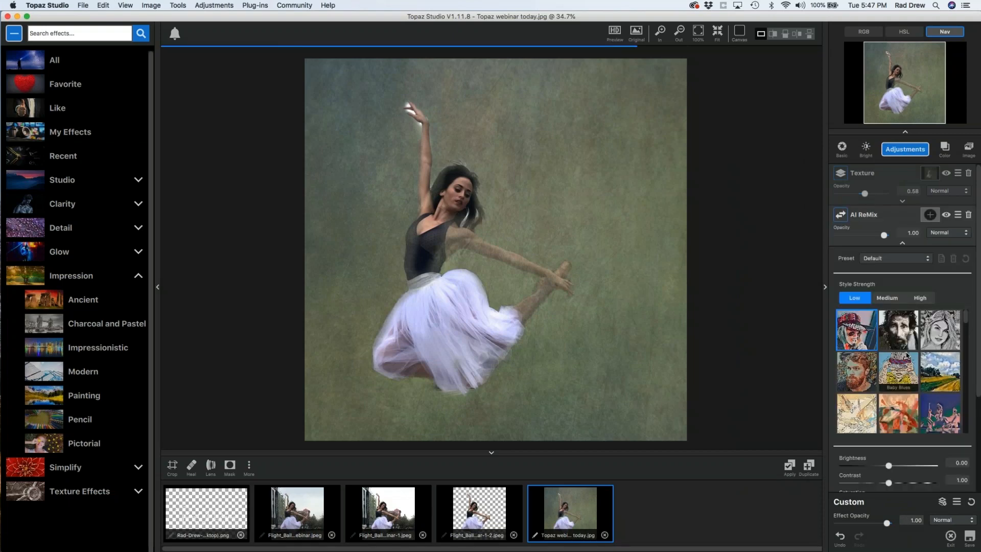
scroll(968, 281, down, 5)
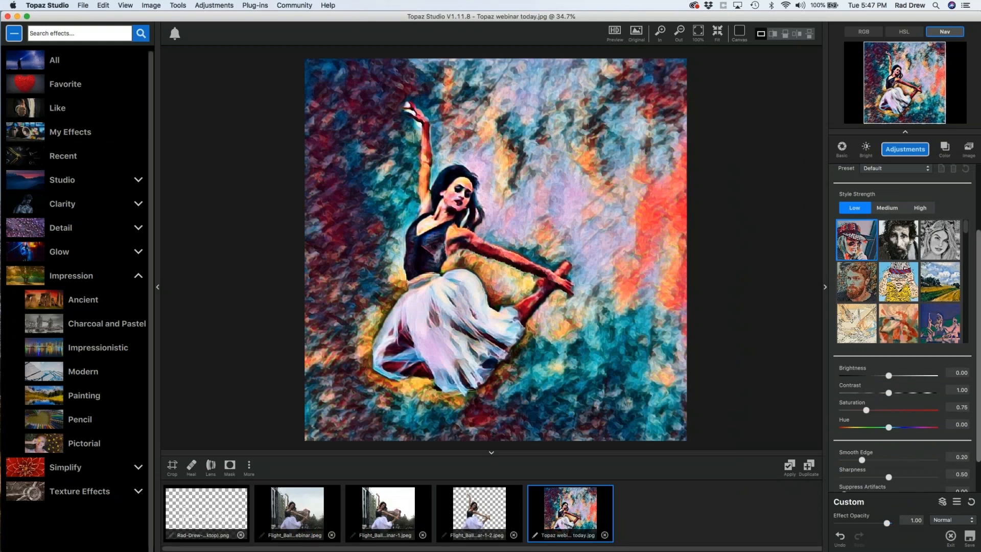
click(943, 242)
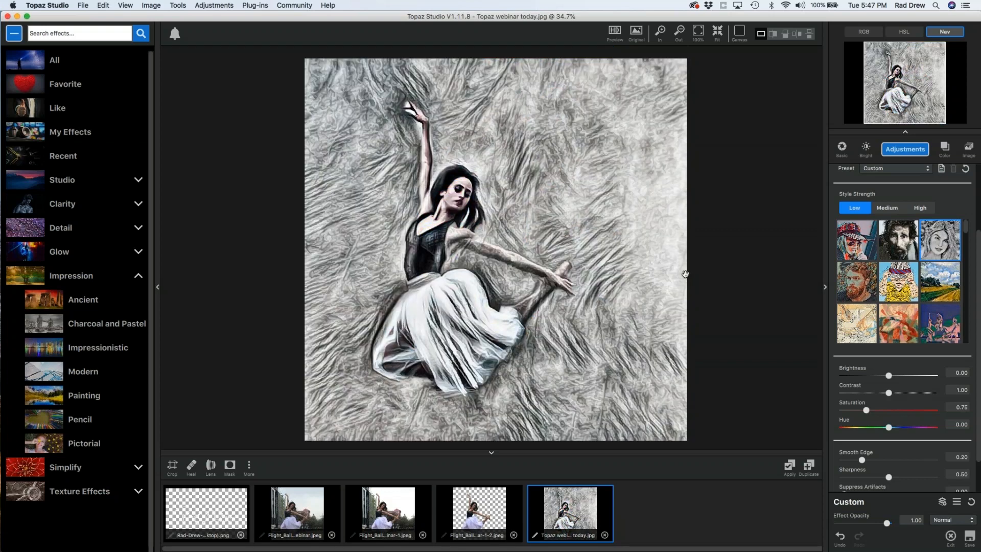
Step: Brighten the sketch-styled image by setting the AI ReMix Brightness to 0.41
scroll(974, 232, up, 2)
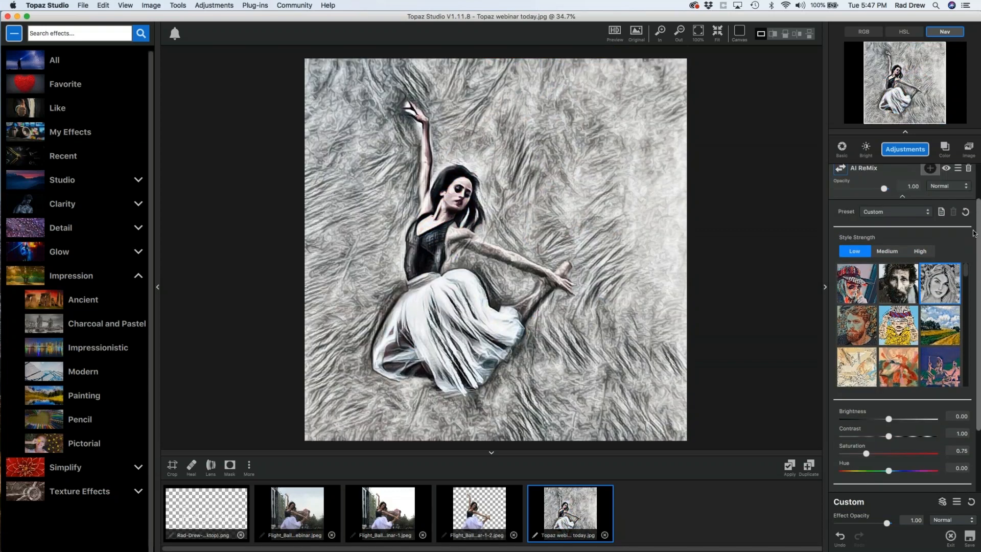
scroll(946, 306, down, 2)
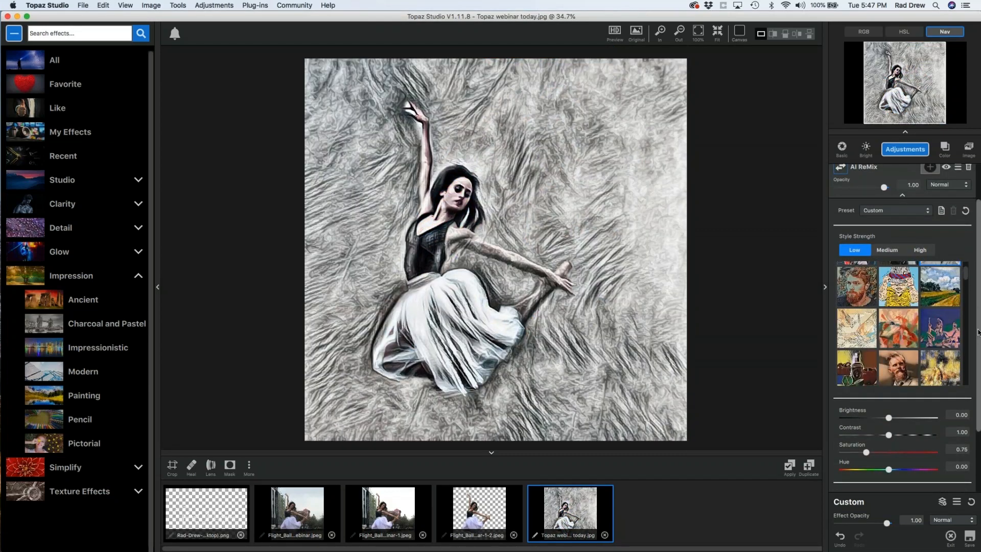
scroll(914, 322, down, 4)
drag(895, 337, 906, 336)
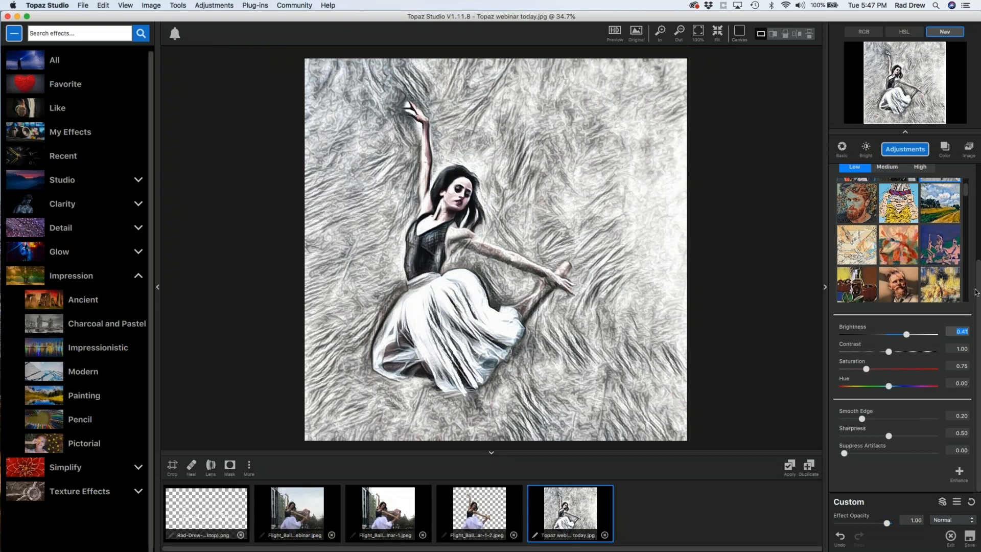
Step: Examine the sketch-styled dancer and the AI ReMix settings, closing by collapsing the adjustment
scroll(664, 255, down, 1)
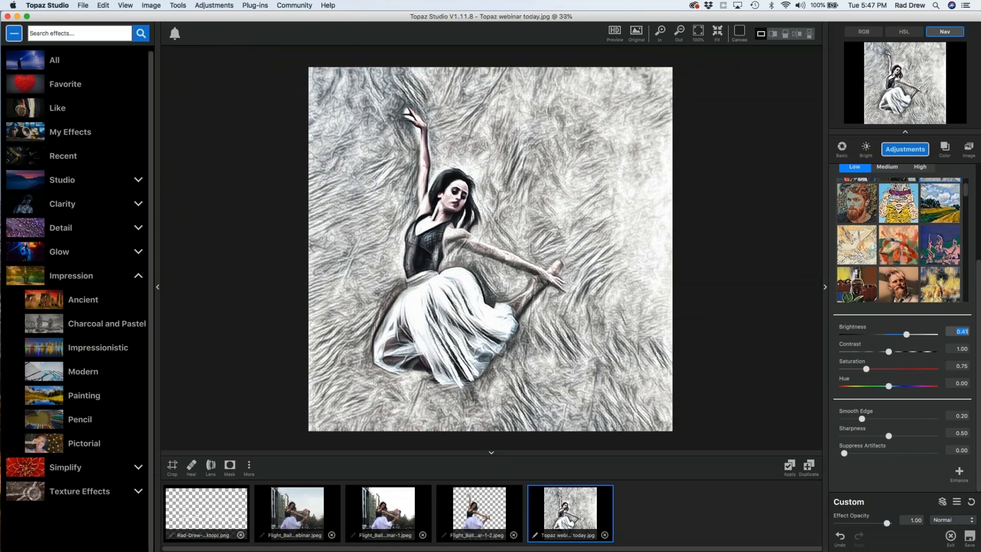
scroll(664, 255, down, 1)
scroll(898, 240, up, 1)
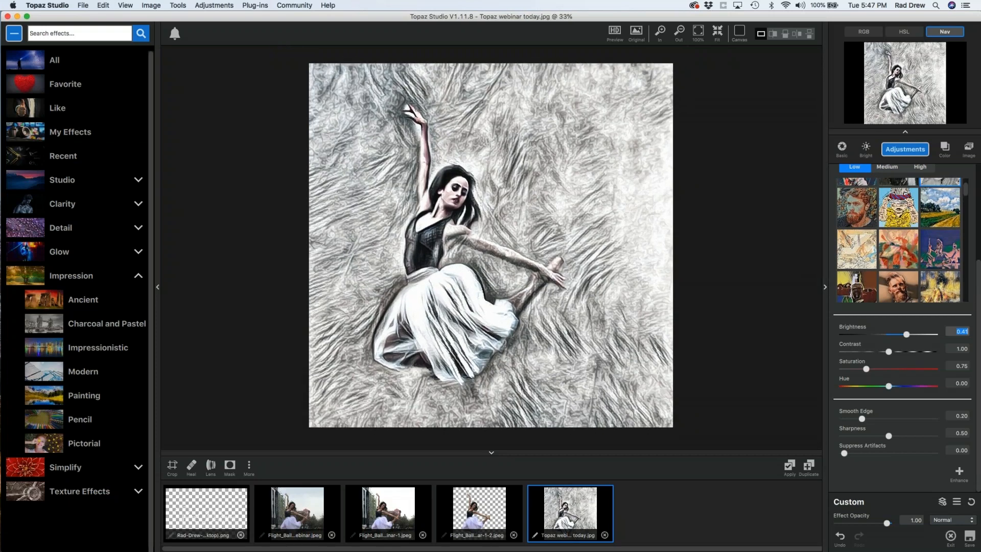
scroll(979, 238, up, 3)
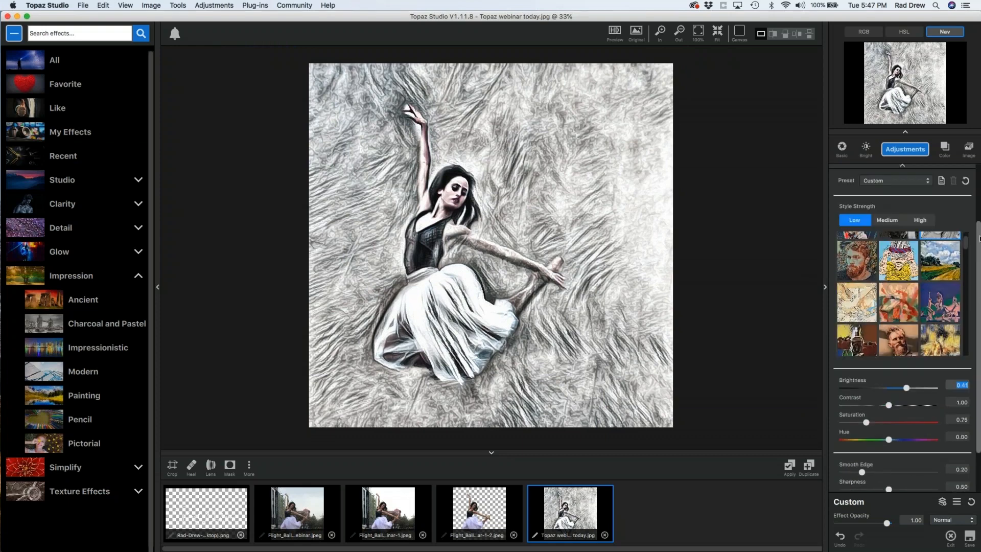
drag(979, 238, 979, 236)
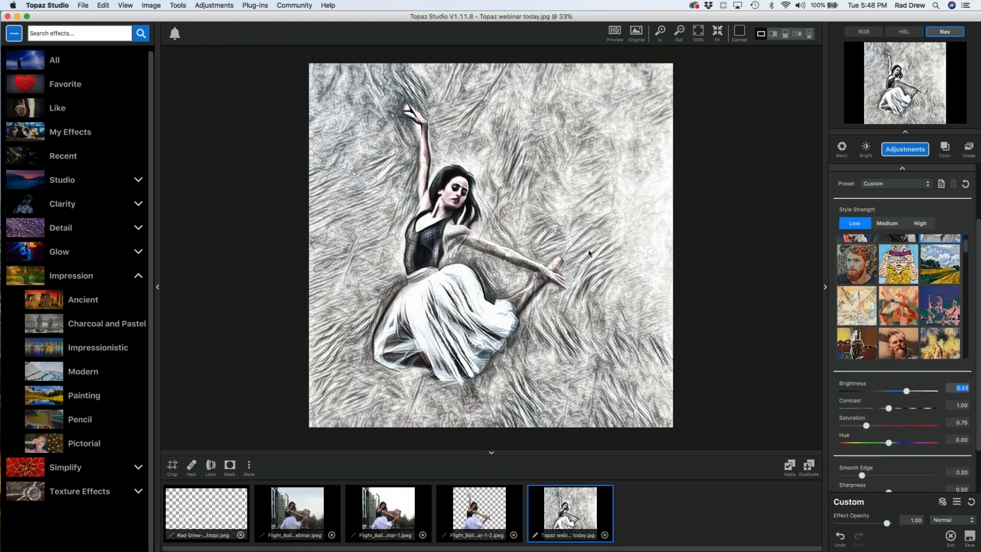
scroll(935, 429, down, 1)
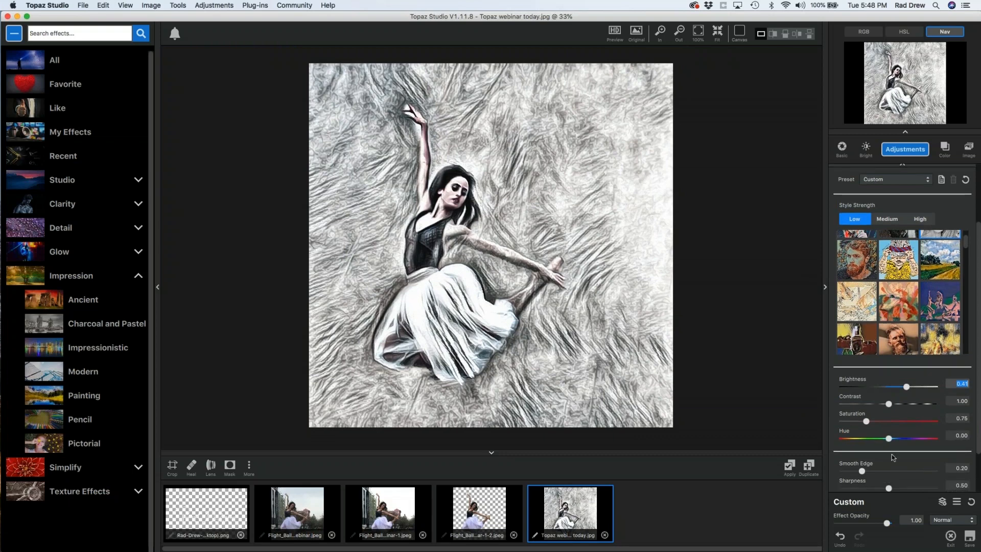
scroll(560, 369, up, 1)
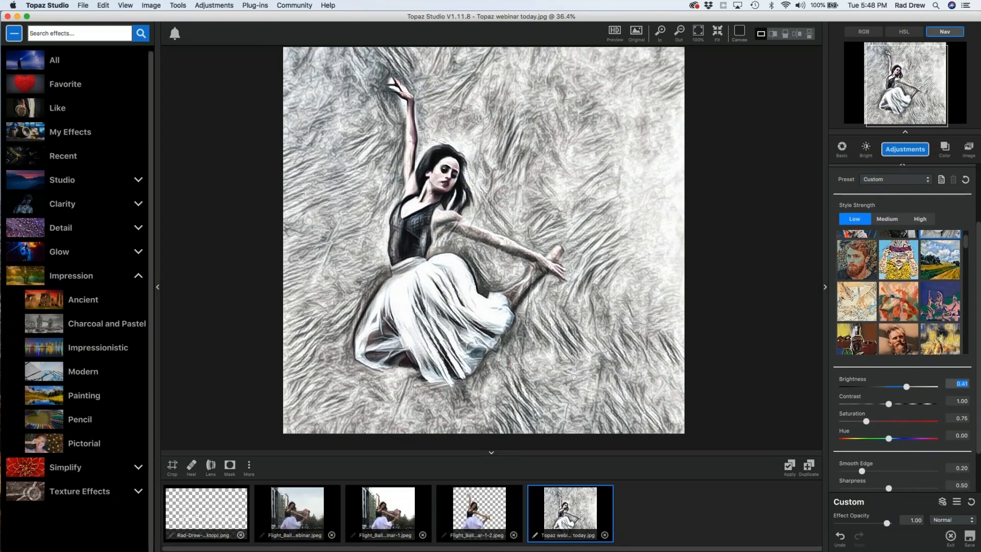
scroll(484, 240, down, 2)
scroll(902, 229, up, 3)
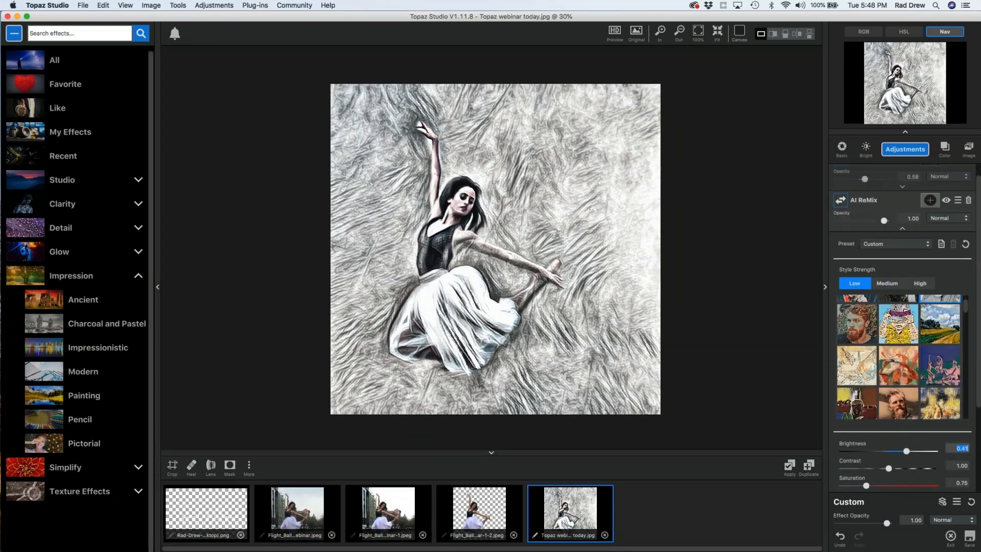
click(902, 229)
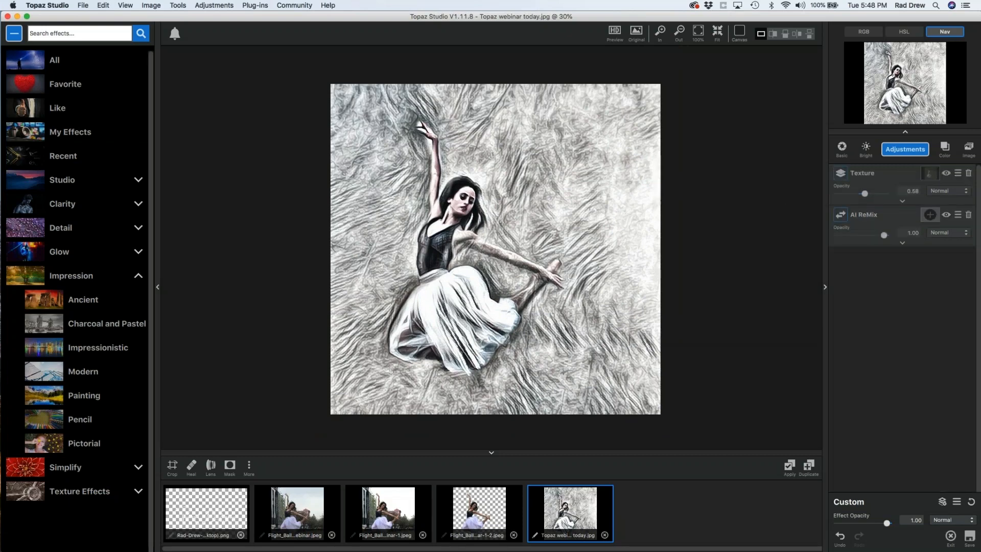
Step: Minimize the Topaz Studio window and launch Topaz A.I. Gigapixel
click(17, 17)
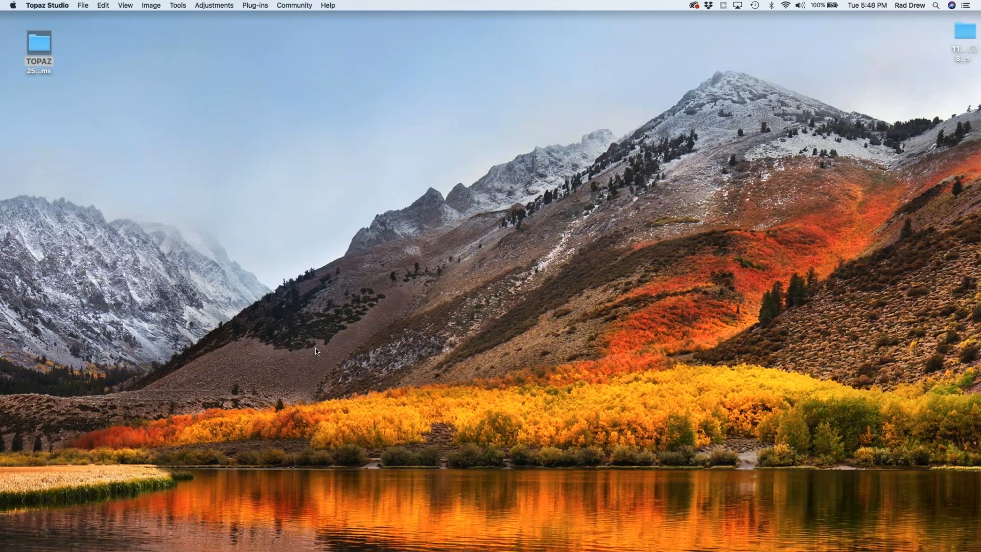
key(super+space)
text(gig)
key(Return)
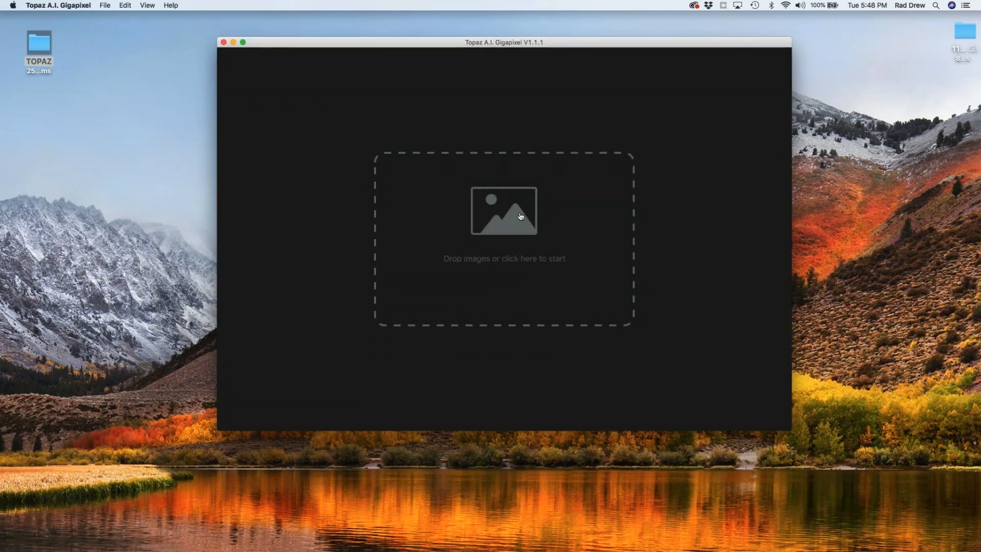
Step: Load "original from FB.jpg" from the BARN GIGA PIX Demo folder inside the TOPAZ desktop folder into Topaz A.I. Gigapixel
click(36, 48)
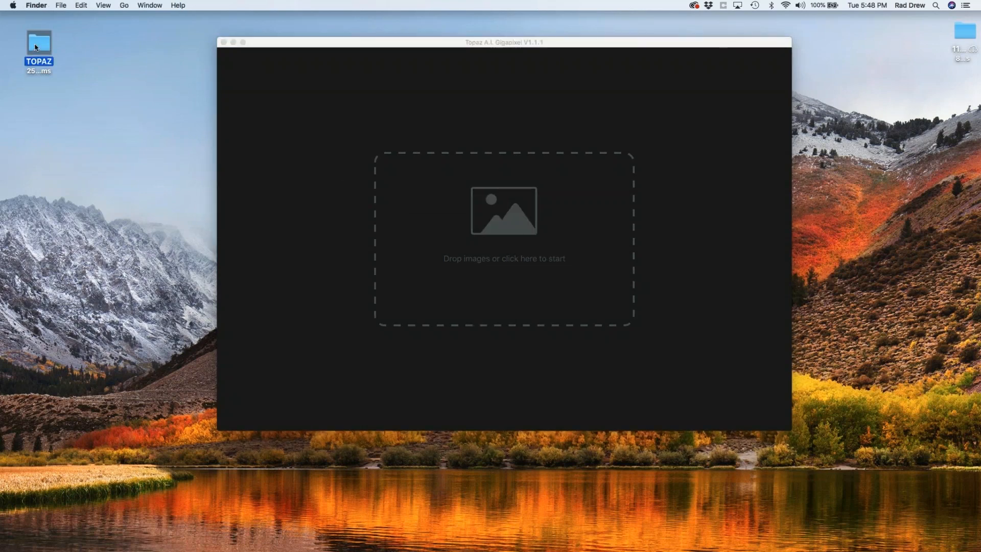
double_click(36, 47)
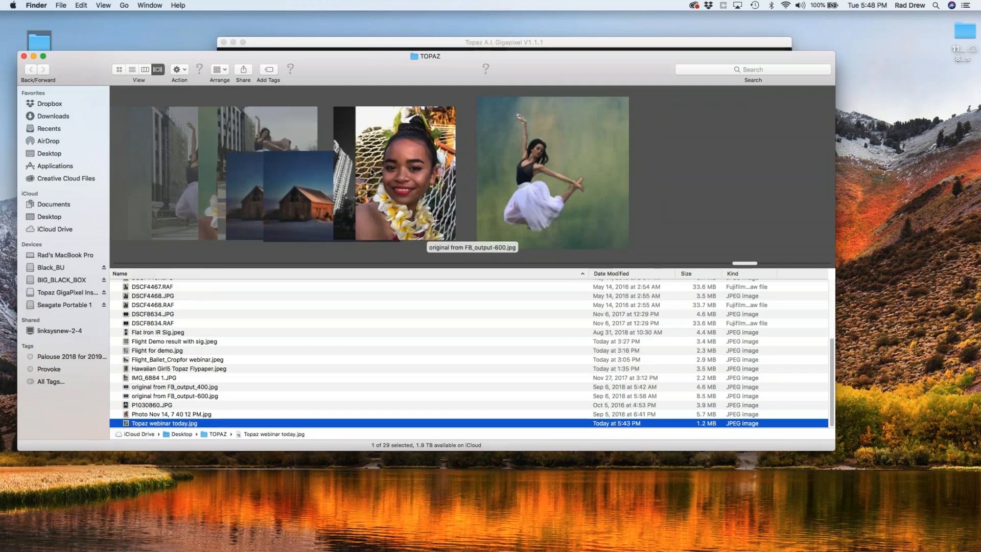
scroll(268, 184, left, 10)
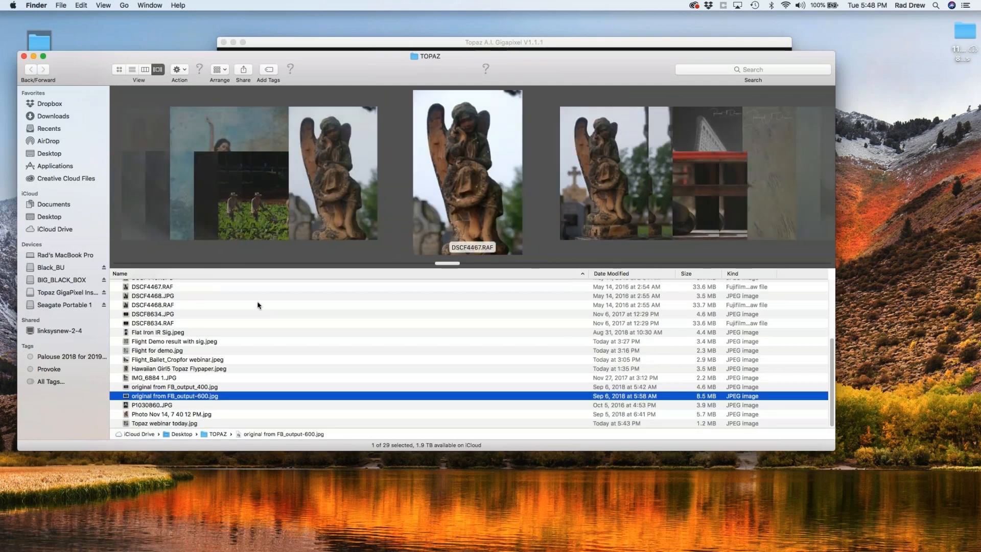
scroll(257, 305, up, 5)
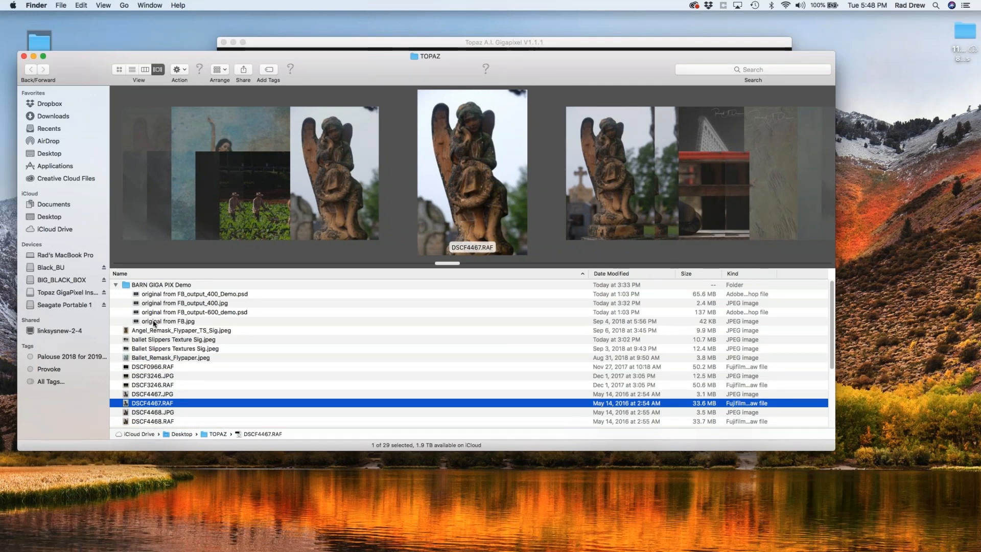
click(154, 322)
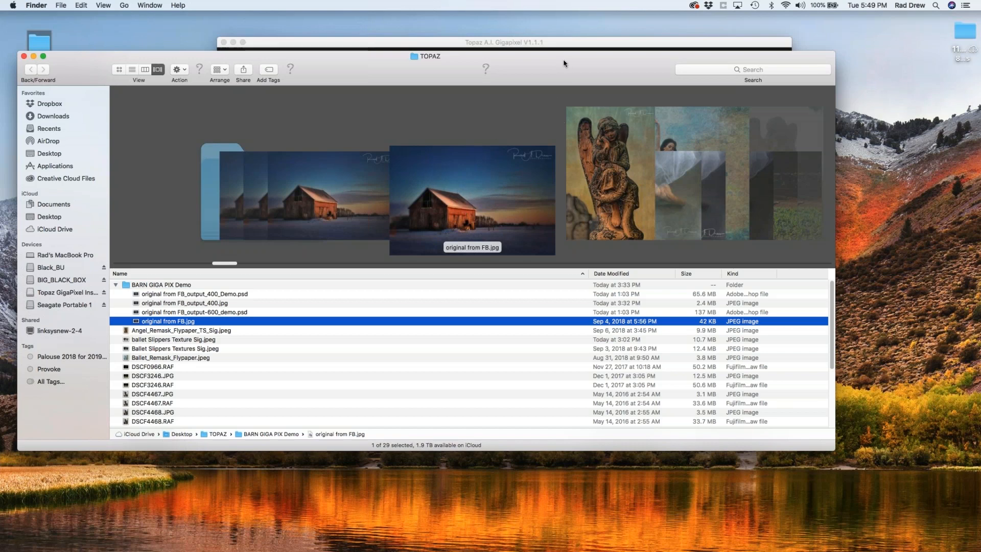
drag(564, 64, 417, 258)
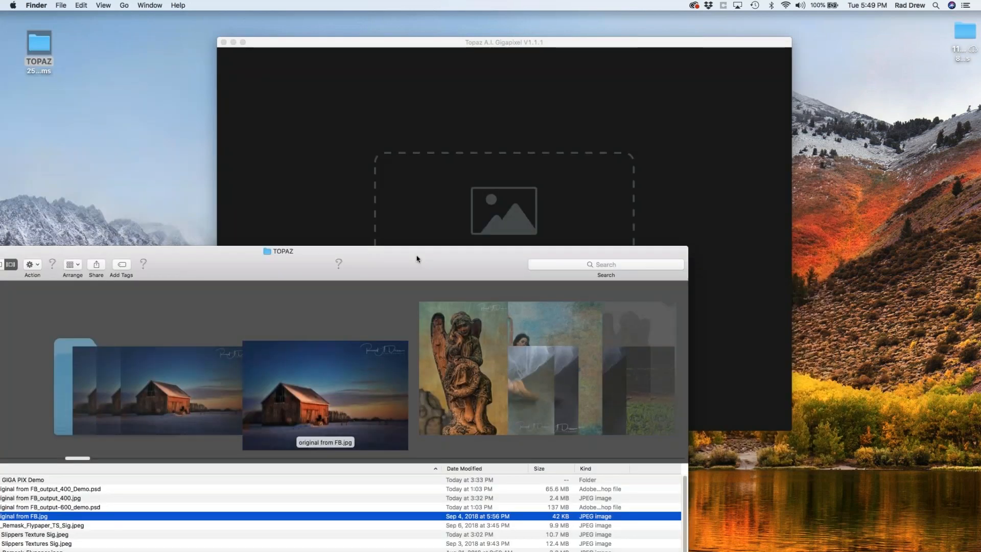
drag(288, 517, 546, 178)
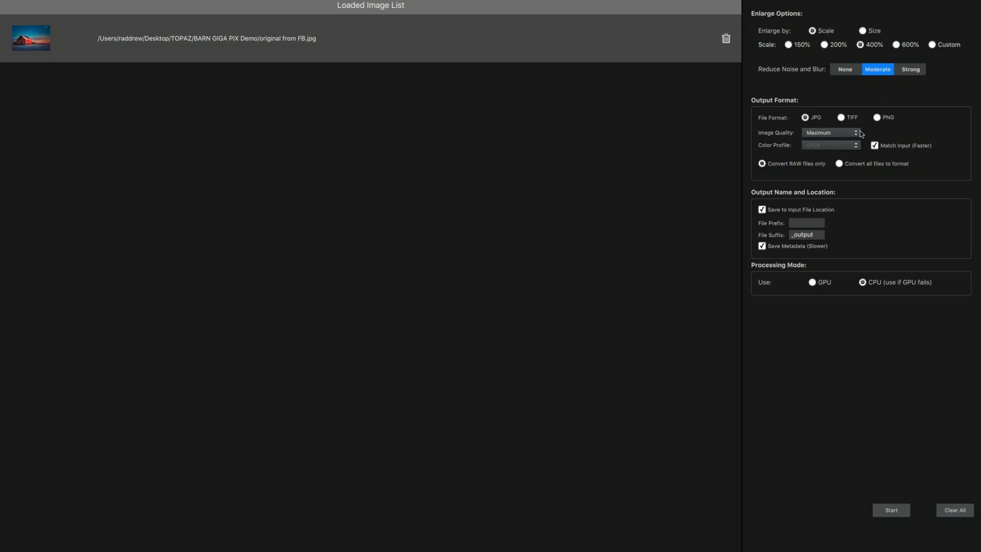
Step: Enlarge the barn photo by 400% with the file suffix _output_400 and clear the completed image list
click(819, 238)
text(_400)
click(892, 511)
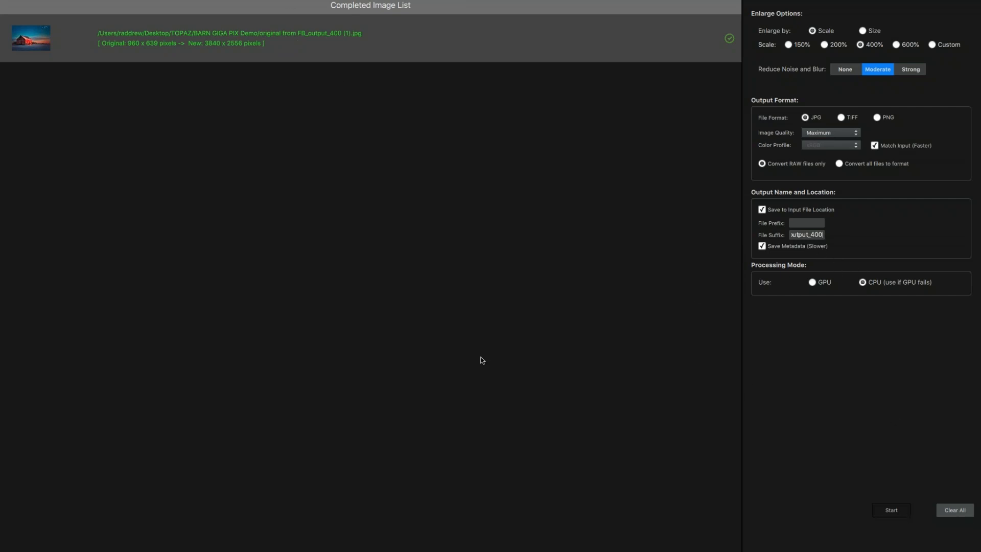
click(955, 510)
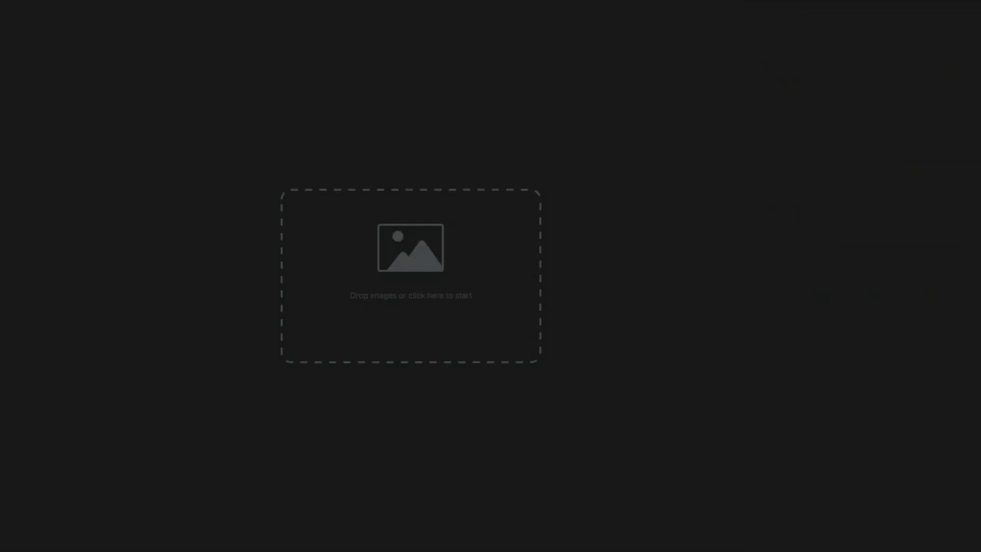
Step: Switch to Photoshop, then reposition and widen its window to show the whole barn image and the layers
mouse_move(8, 19)
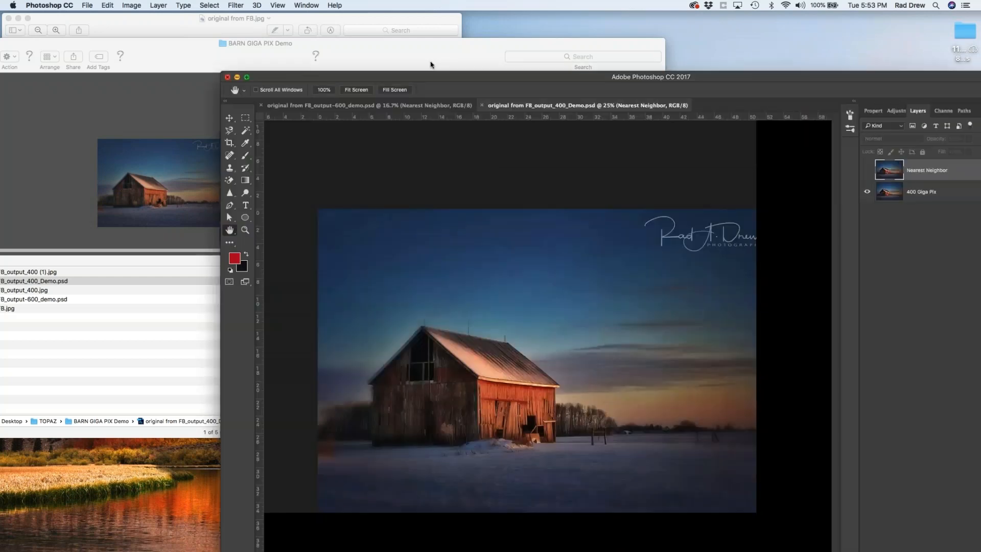
drag(455, 74, 239, 14)
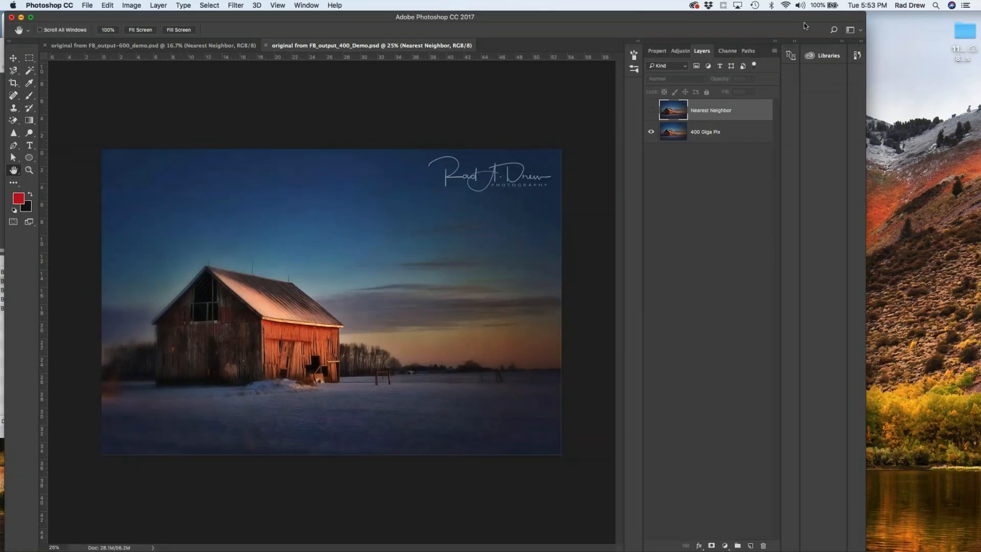
drag(866, 108, 969, 108)
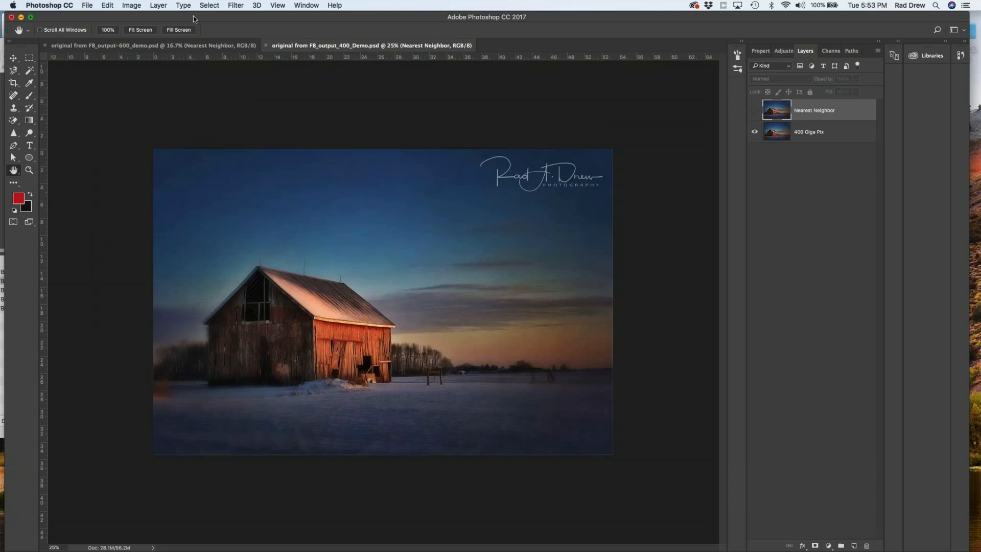
Step: Compare the Nearest Neighbor and 400 Giga Pix layers at 200% around the barn's eave and trees, leaving Nearest Neighbor hidden
click(277, 5)
click(291, 133)
key(ctrl+plus)
key(ctrl+plus)
key(ctrl+plus)
key(ctrl+plus)
key(ctrl+plus)
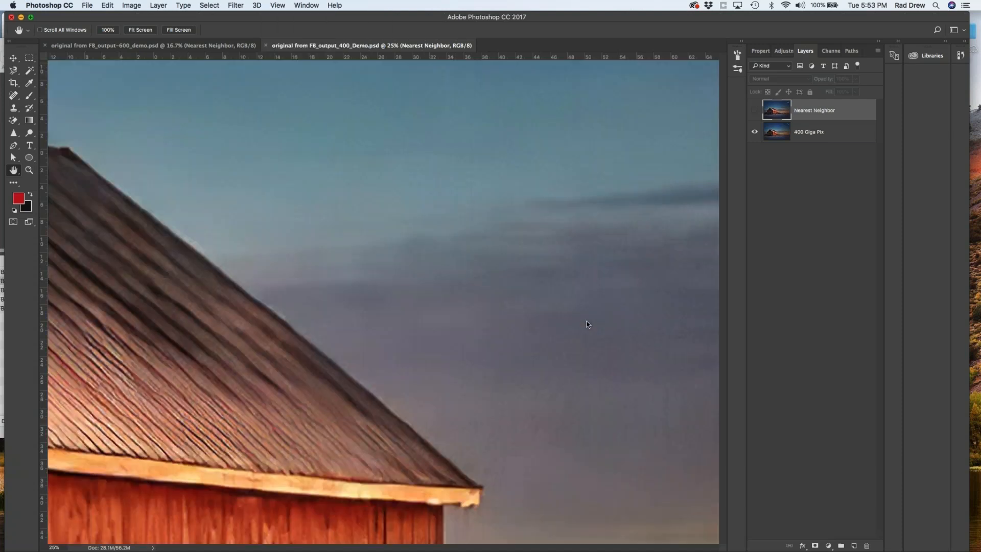
scroll(353, 354, down, 1)
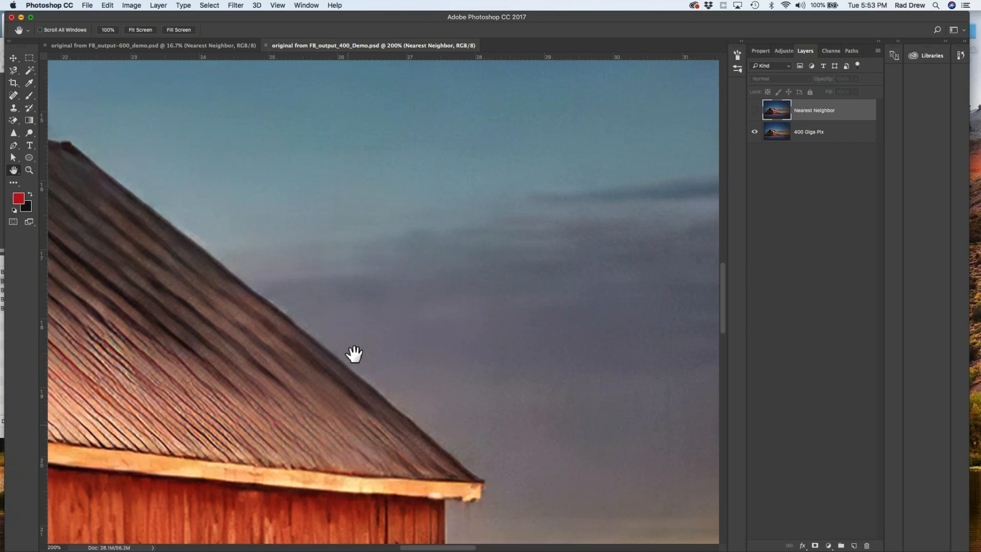
drag(353, 354, 332, 164)
click(755, 110)
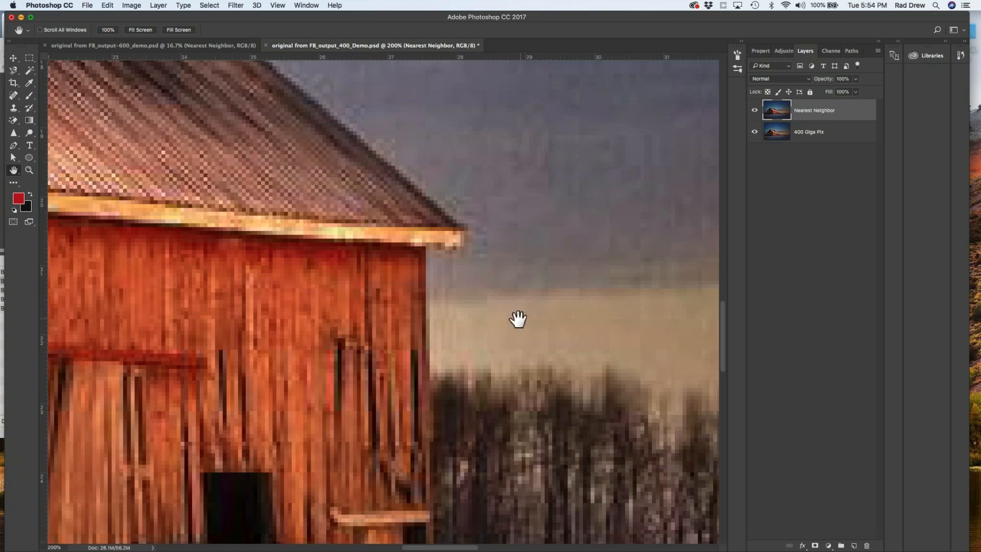
scroll(444, 351, up, 2)
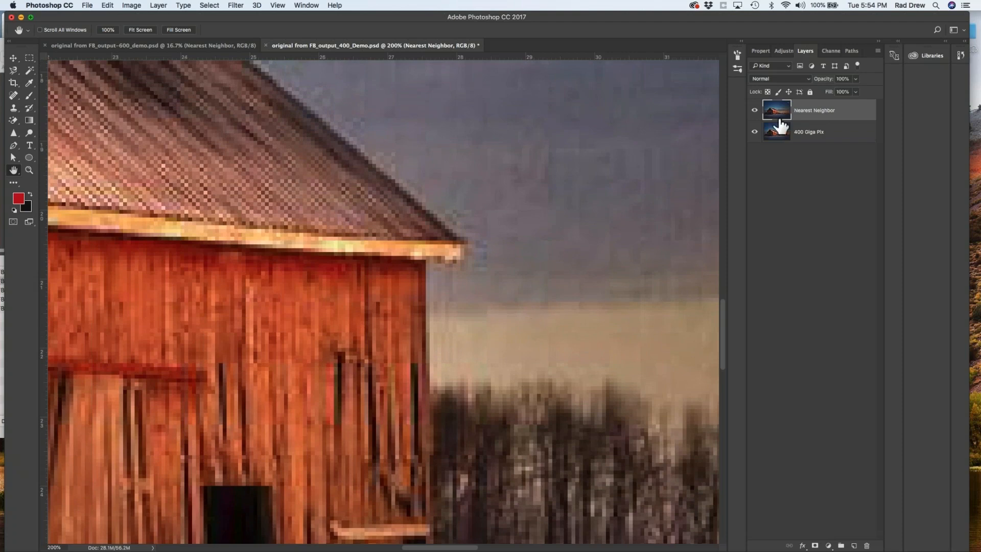
click(755, 112)
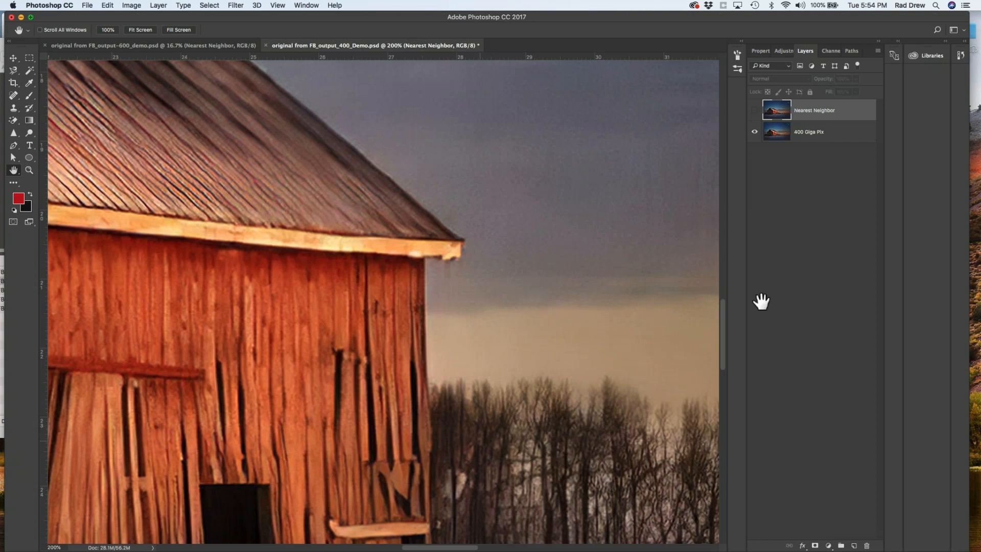
click(756, 111)
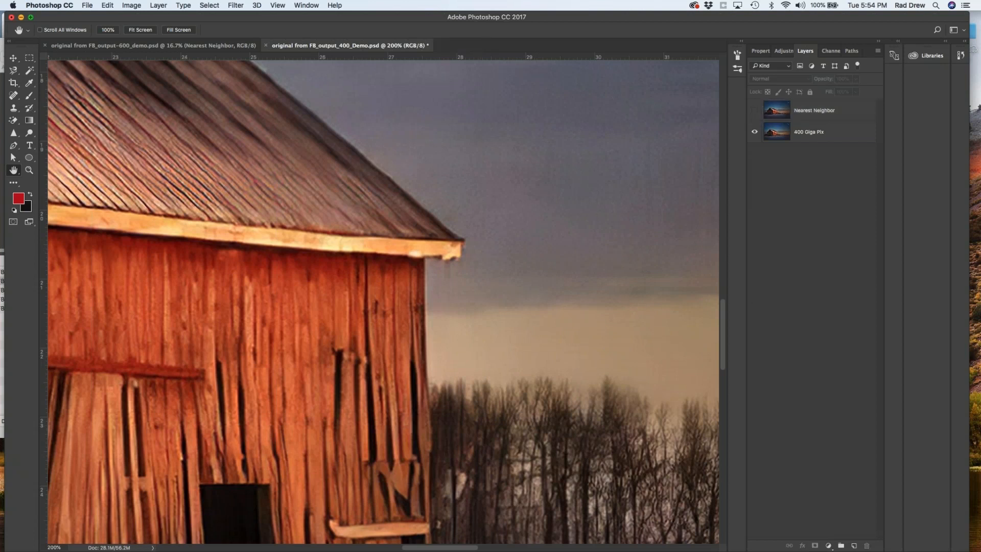
Step: Compare the Nearest Neighbor and 600 Gig layers of original from FB_output-600_demo.psd at 200% near the trees, closing by minimizing the Photoshop window
click(82, 46)
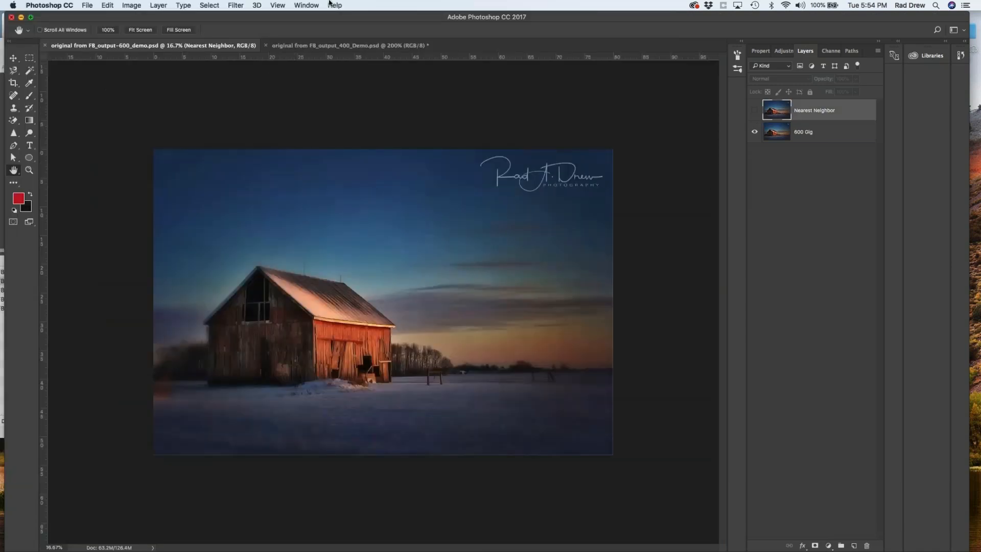
click(278, 5)
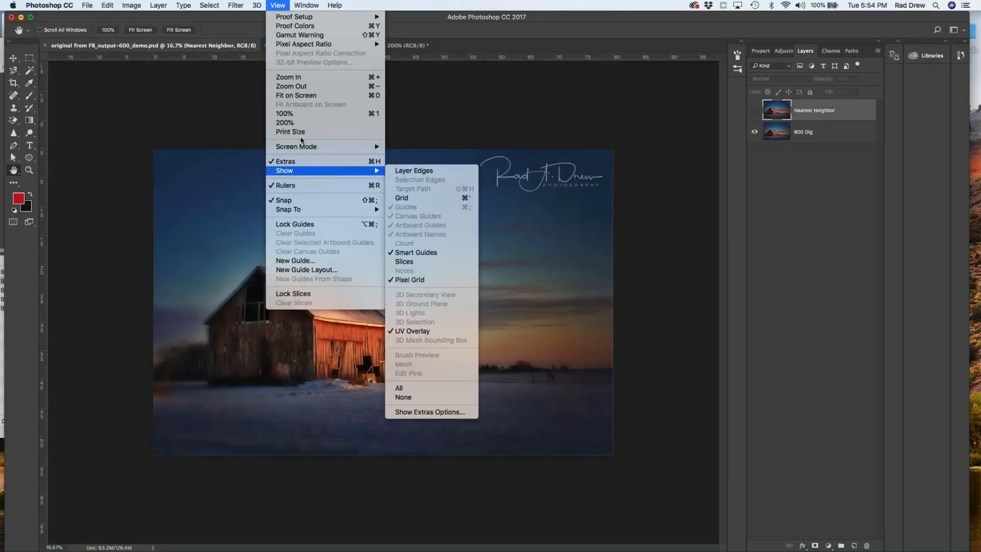
click(284, 123)
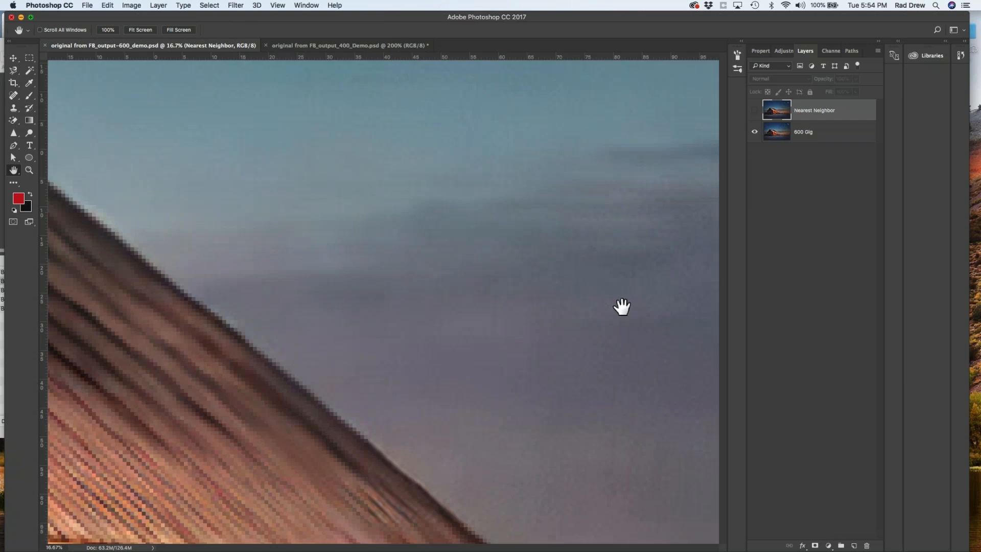
drag(193, 453, 201, 72)
drag(304, 254, 207, 305)
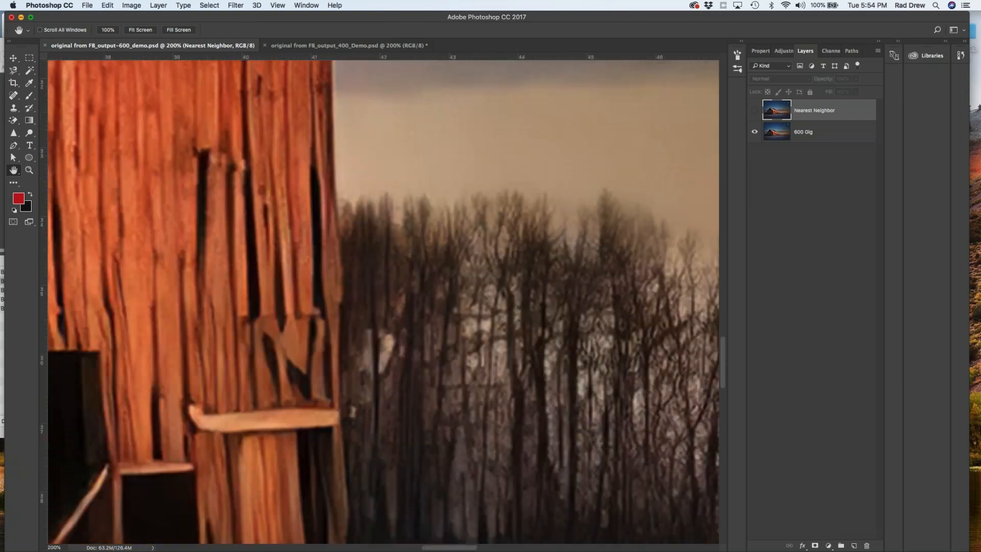
click(755, 110)
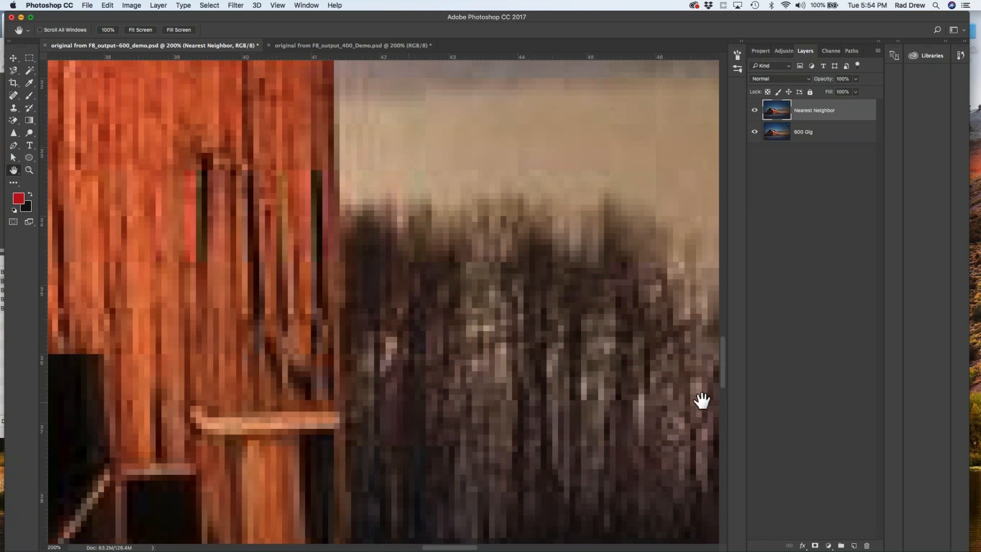
click(755, 111)
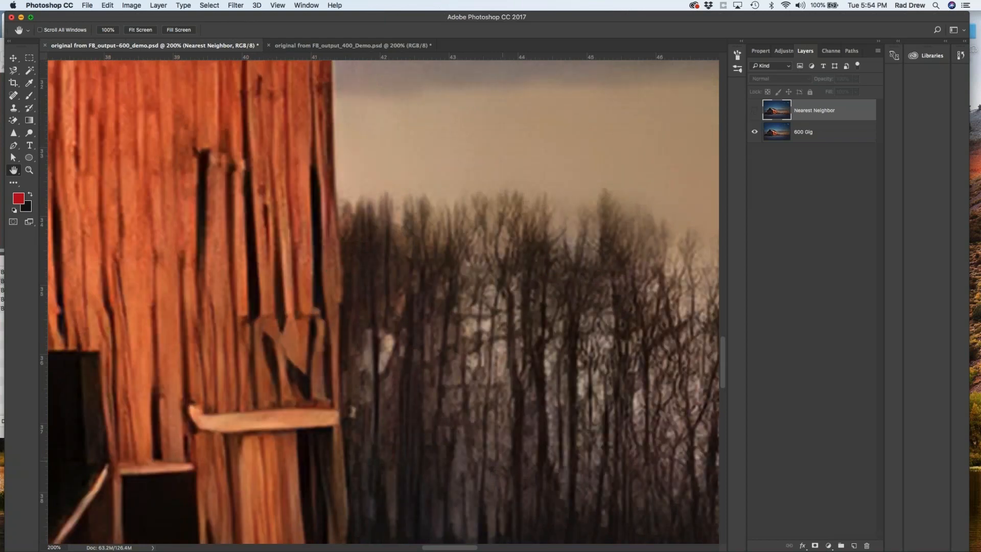
click(755, 111)
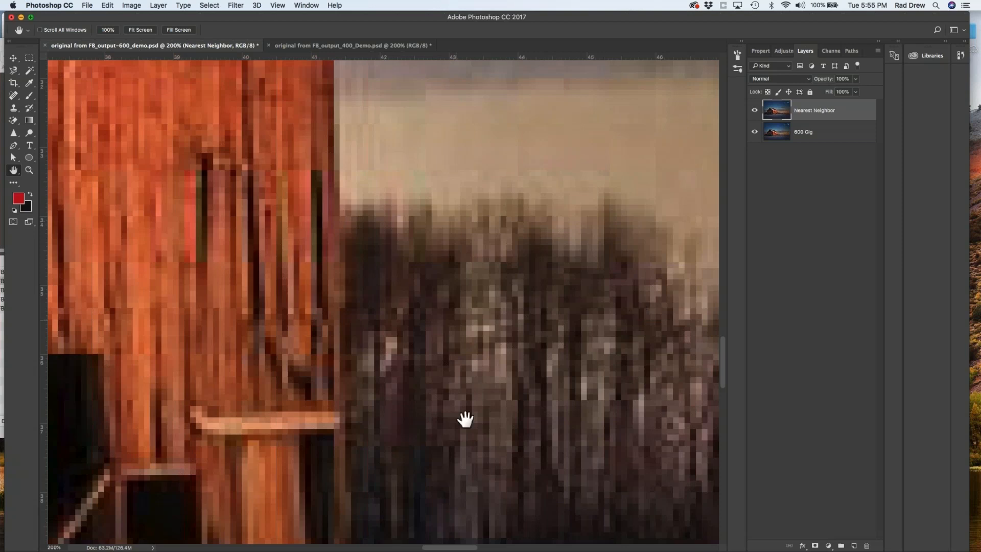
click(755, 110)
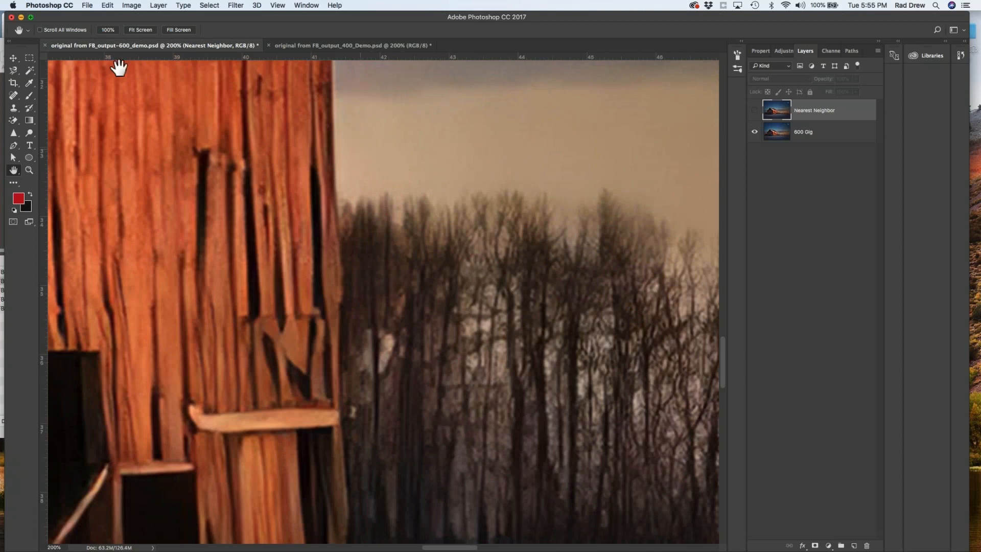
drag(426, 344, 429, 332)
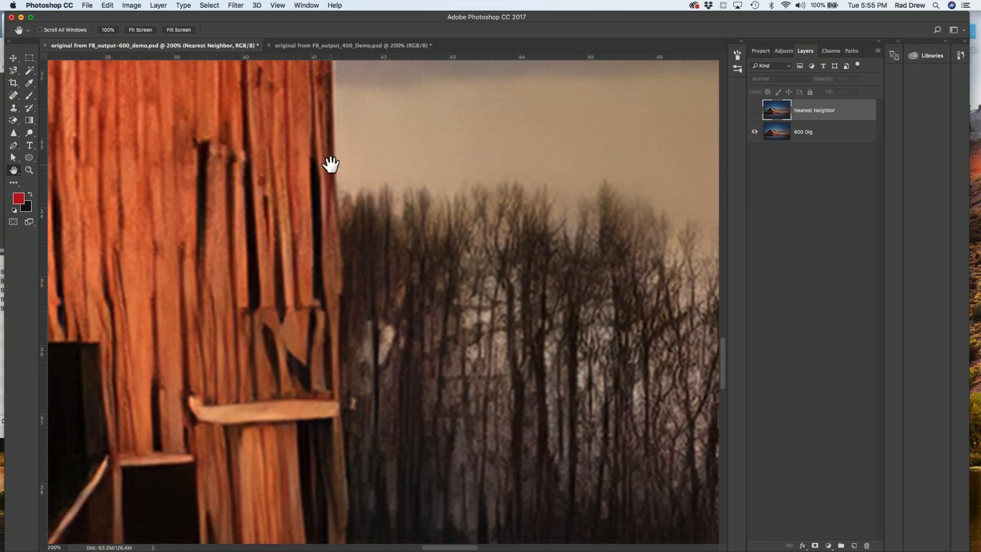
click(22, 18)
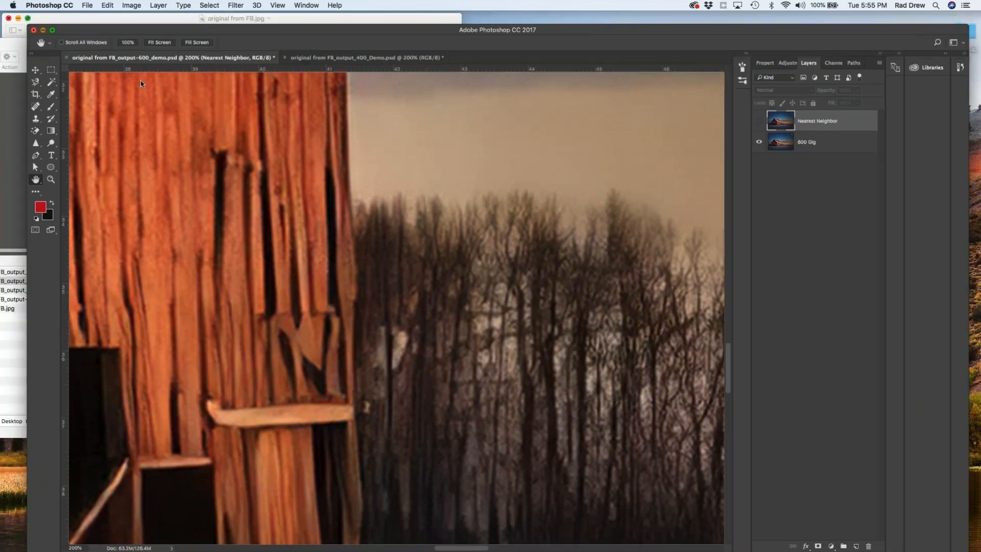